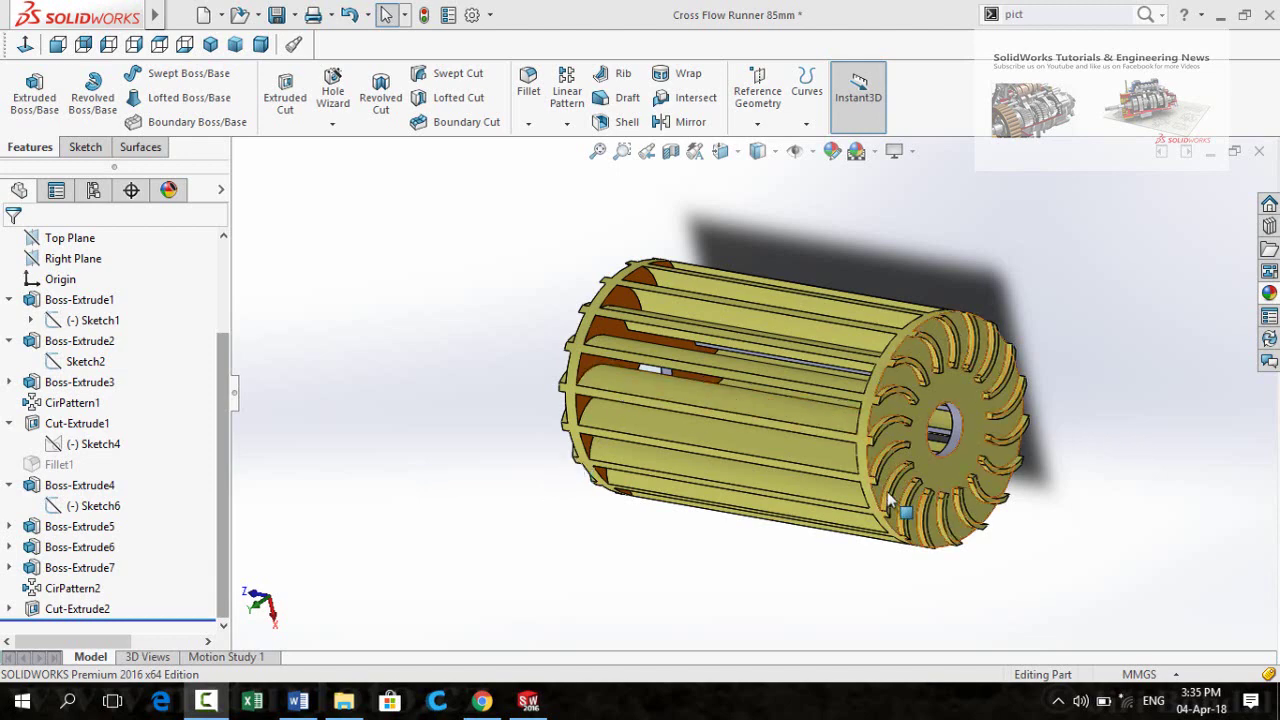
# Snap the cross-flow runner to a preset view and orbit it to show its other bladed end.
pyautogui.hotkey('ctrl', '7')
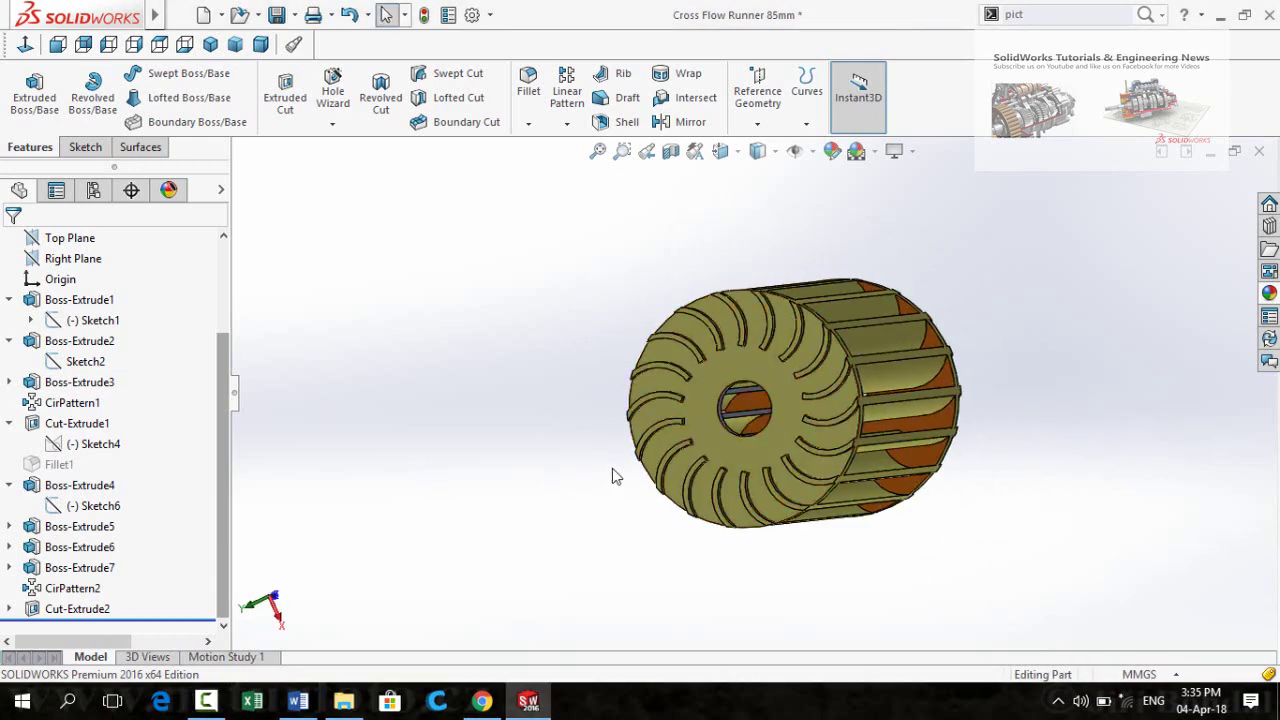
pyautogui.moveTo(557, 450); pyautogui.dragTo(579, 482)
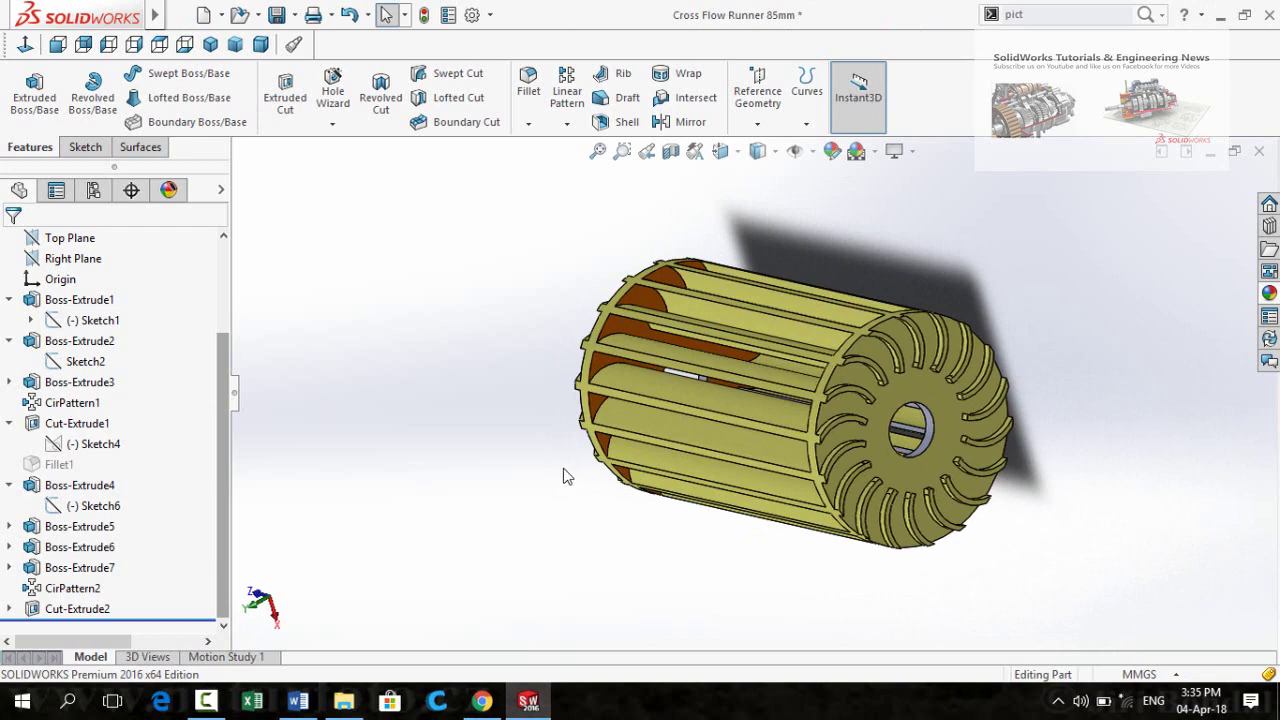
pyautogui.moveTo(531, 485); pyautogui.dragTo(532, 462)
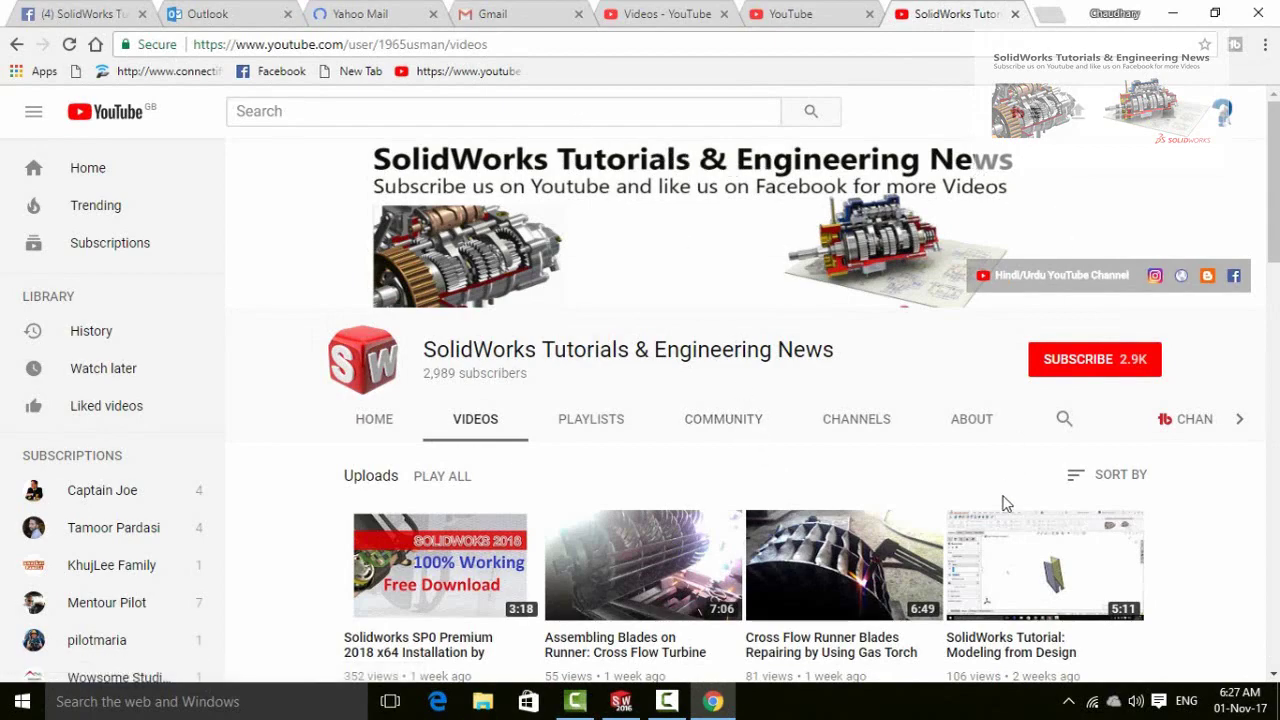
# Browse the channel's Videos page, then subscribe to SolidWorks Tutorials & Engineering News.
pyautogui.scroll(-10, 1186, 500)
pyautogui.scroll(-2, 1186, 500)
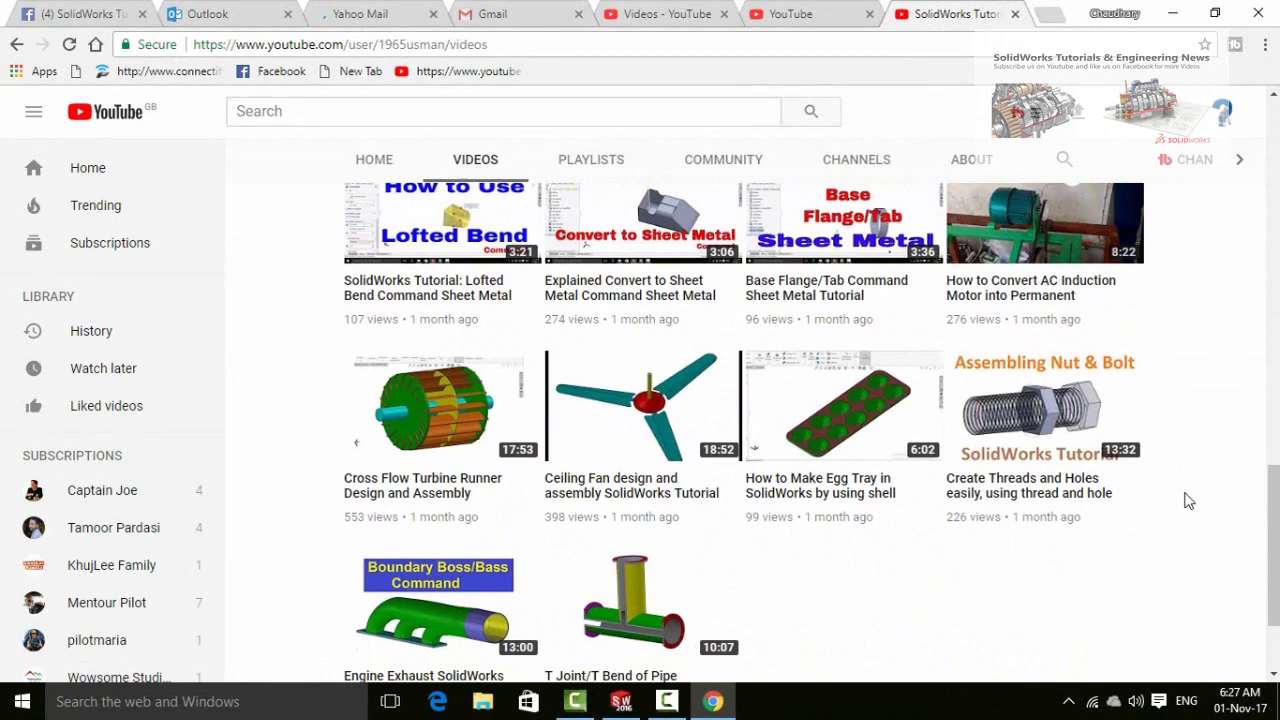
pyautogui.scroll(7, 1186, 500)
pyautogui.scroll(10, 1186, 500)
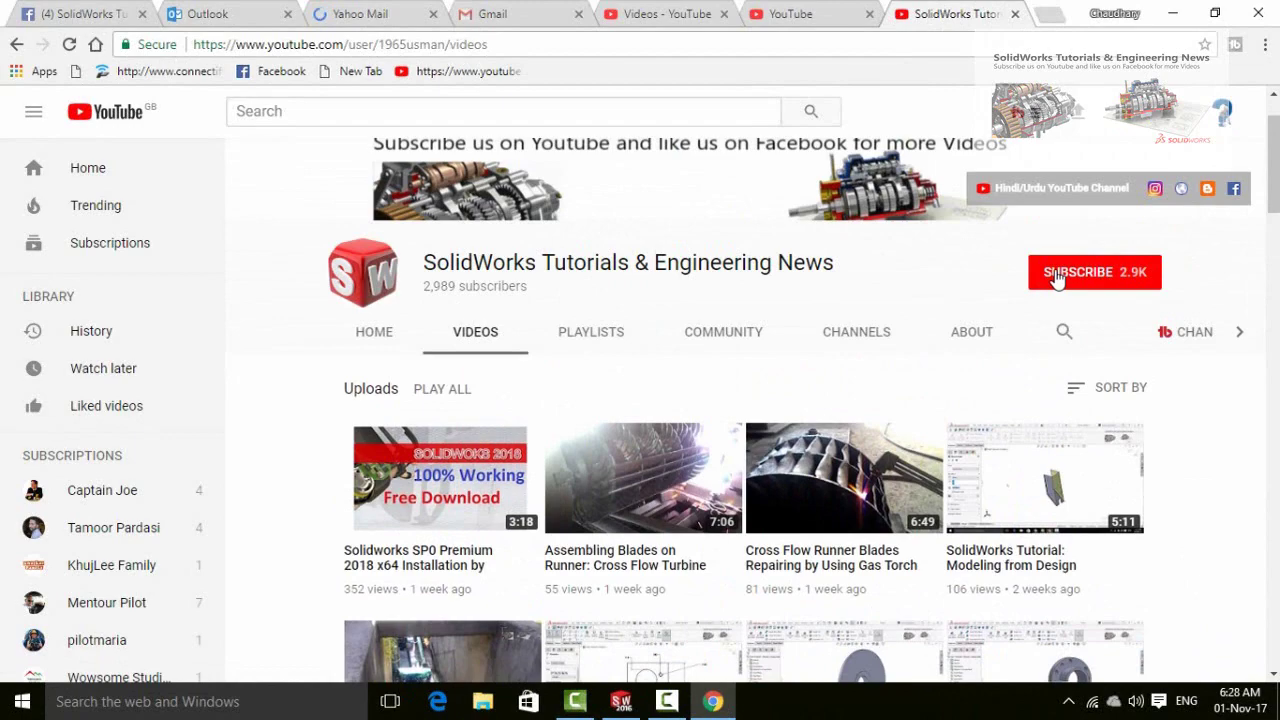
pyautogui.click(1055, 278)
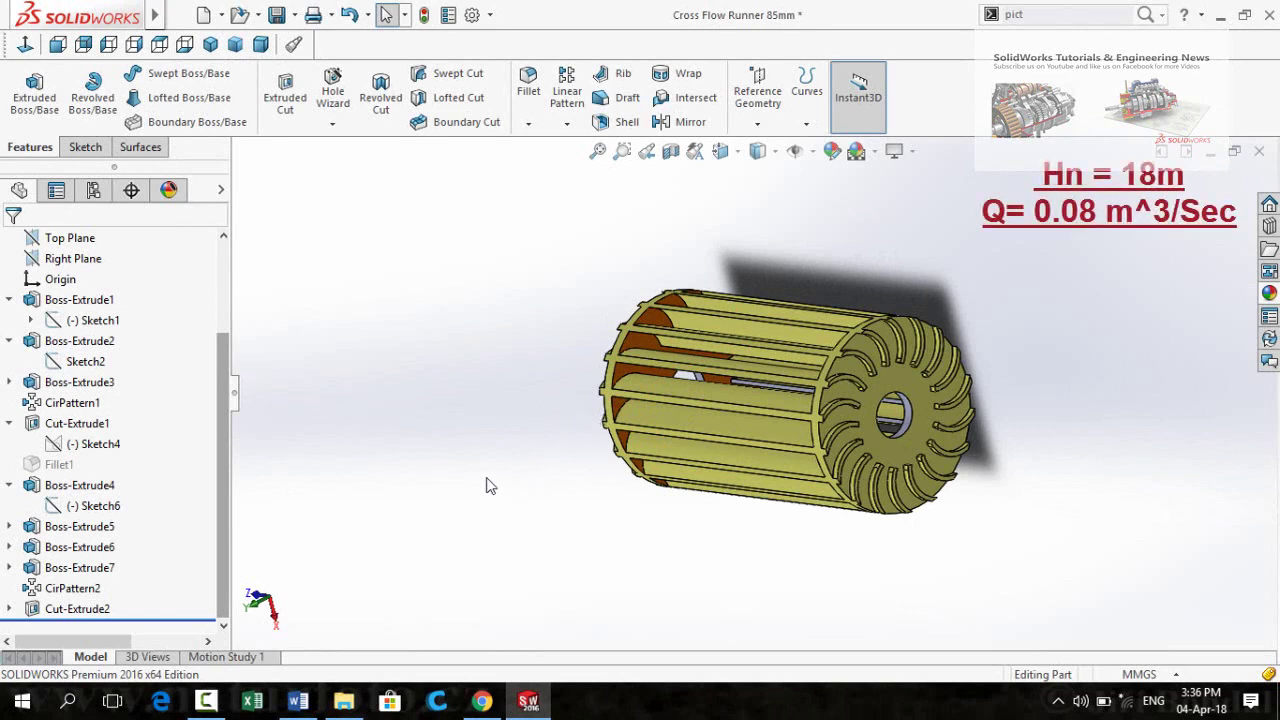
# Switch from SolidWorks to the Word document showing P = Flow Rate x g x h x efficiency.
pyautogui.hotkey('ctrl', 'Left')
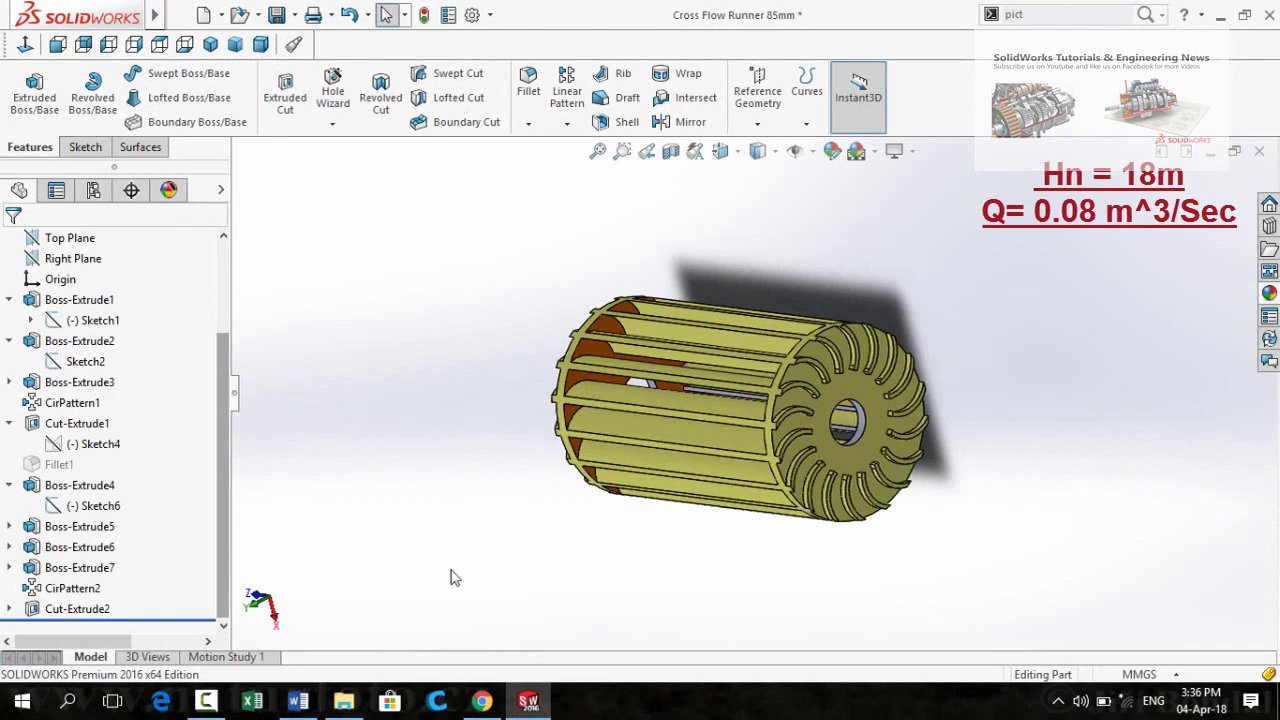
pyautogui.click(298, 700)
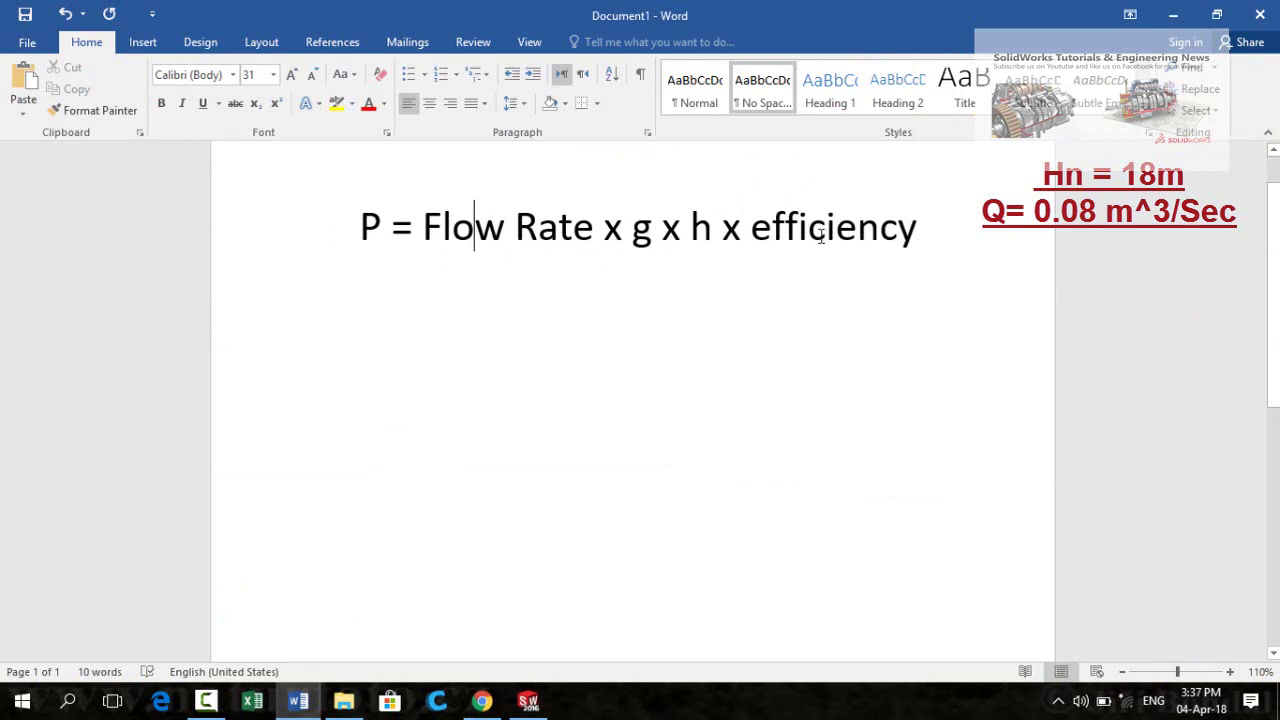
# Add P = W/time, W= F.d and F= m x g below the formula, then write P = m x g x d.
pyautogui.click(364, 286)
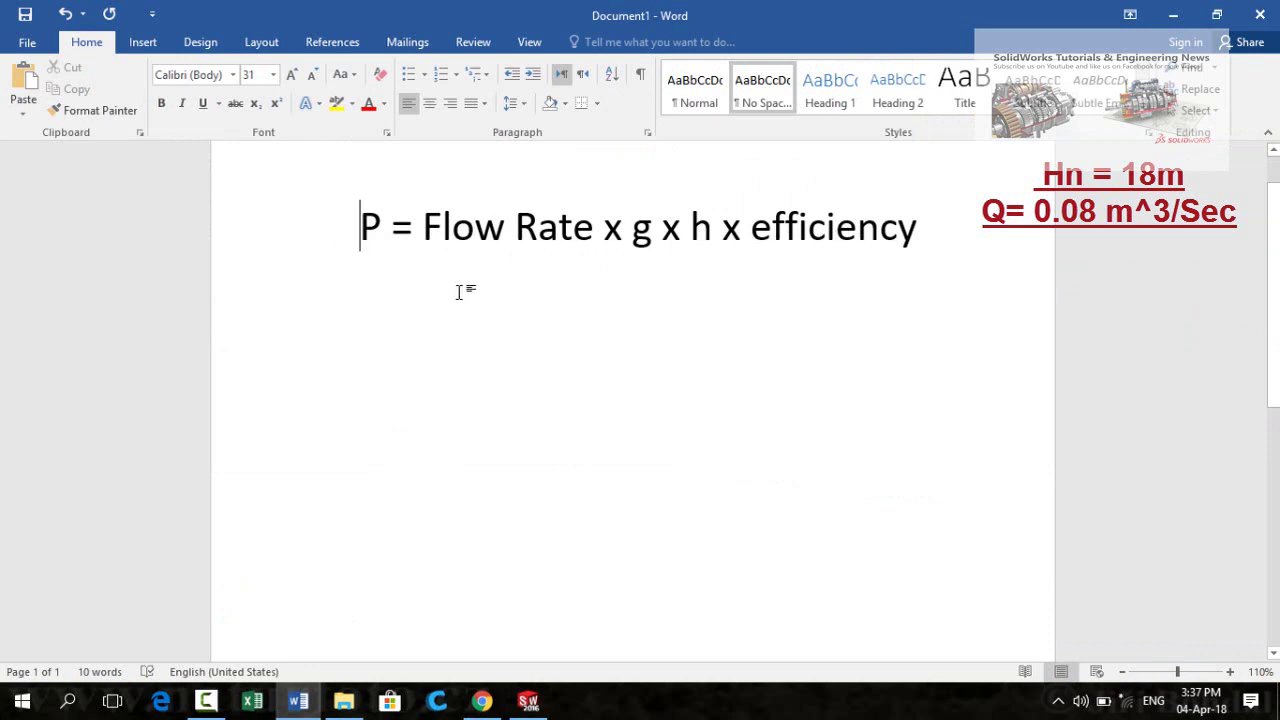
pyautogui.click(928, 234)
pyautogui.press('Return')
pyautogui.press('Return')
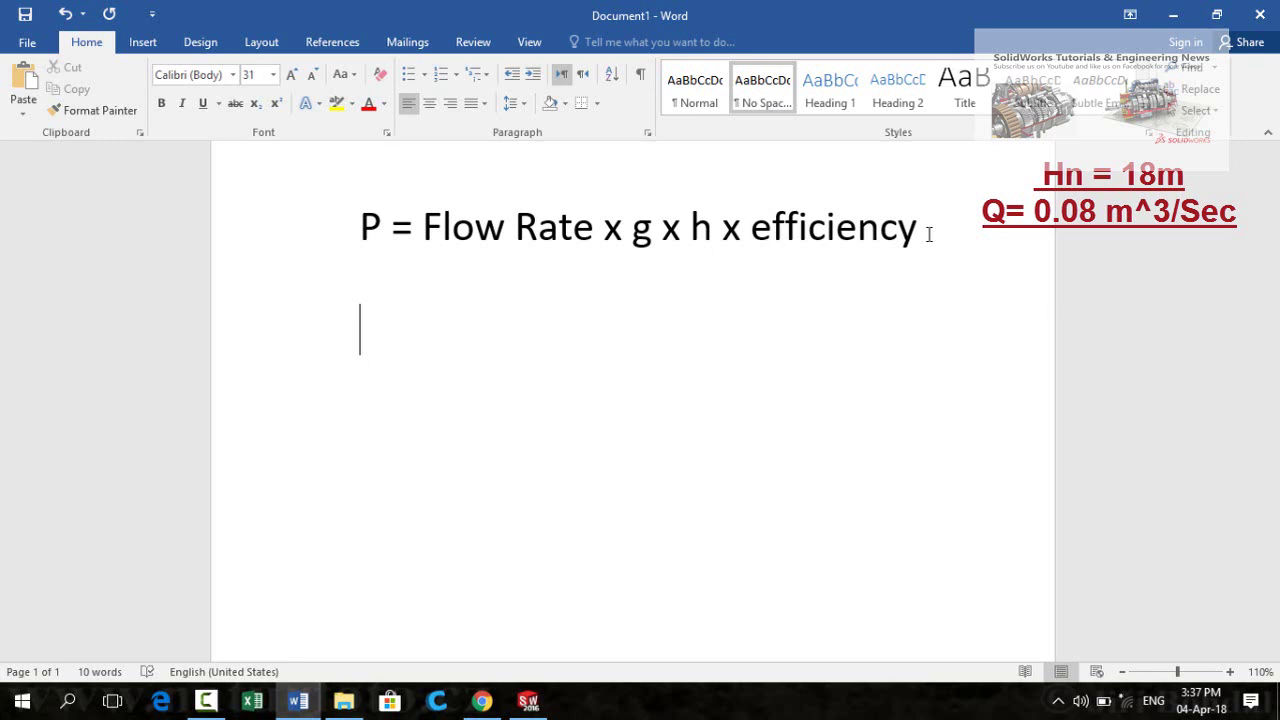
pyautogui.write('P = ')
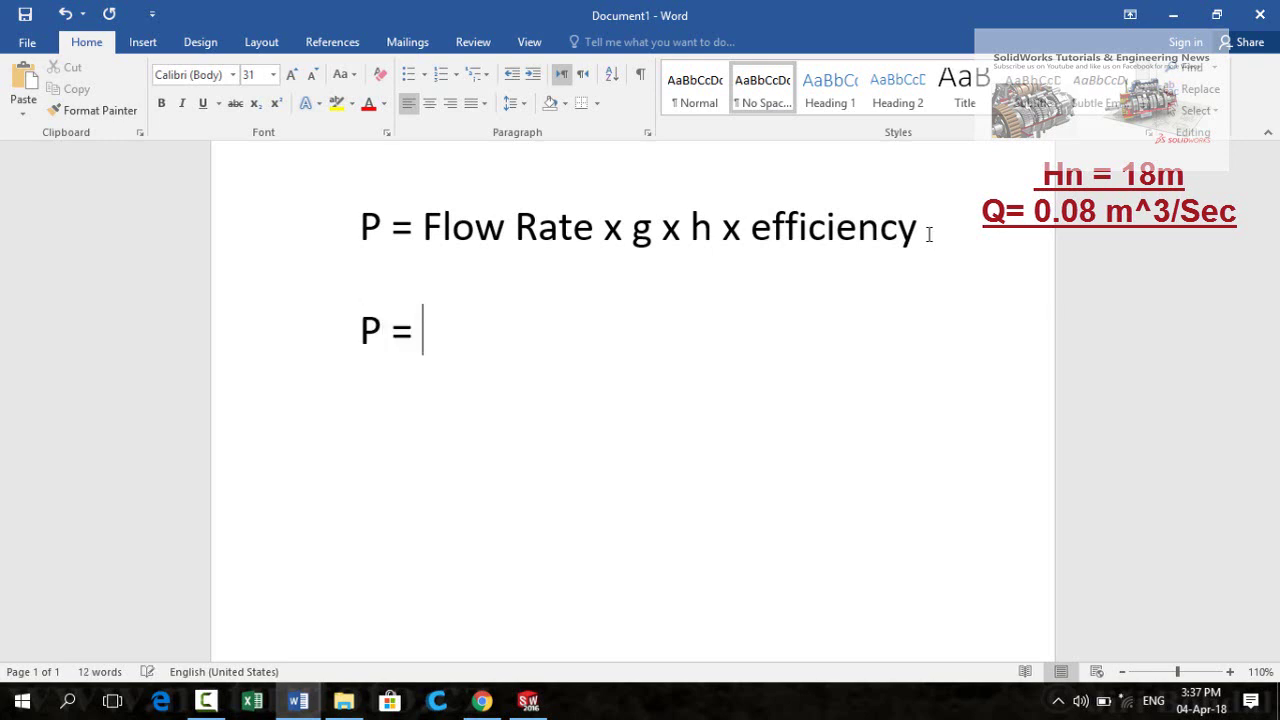
pyautogui.write('W/')
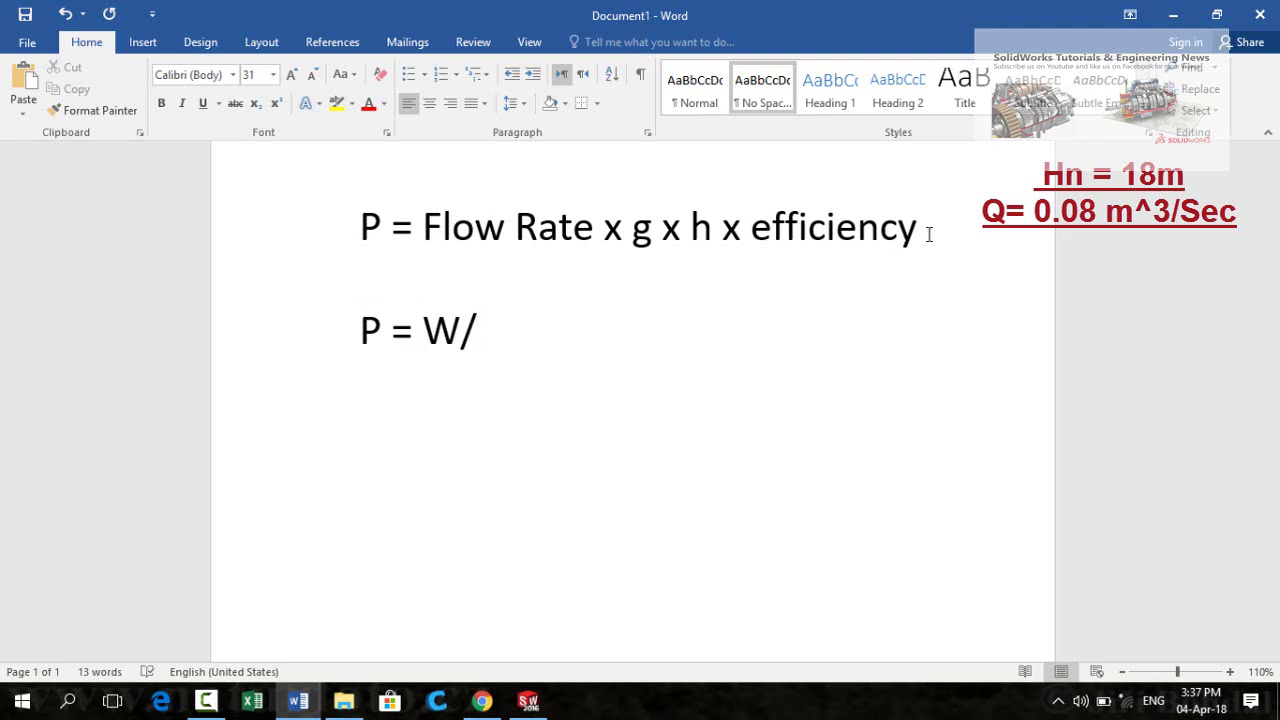
pyautogui.write('time')
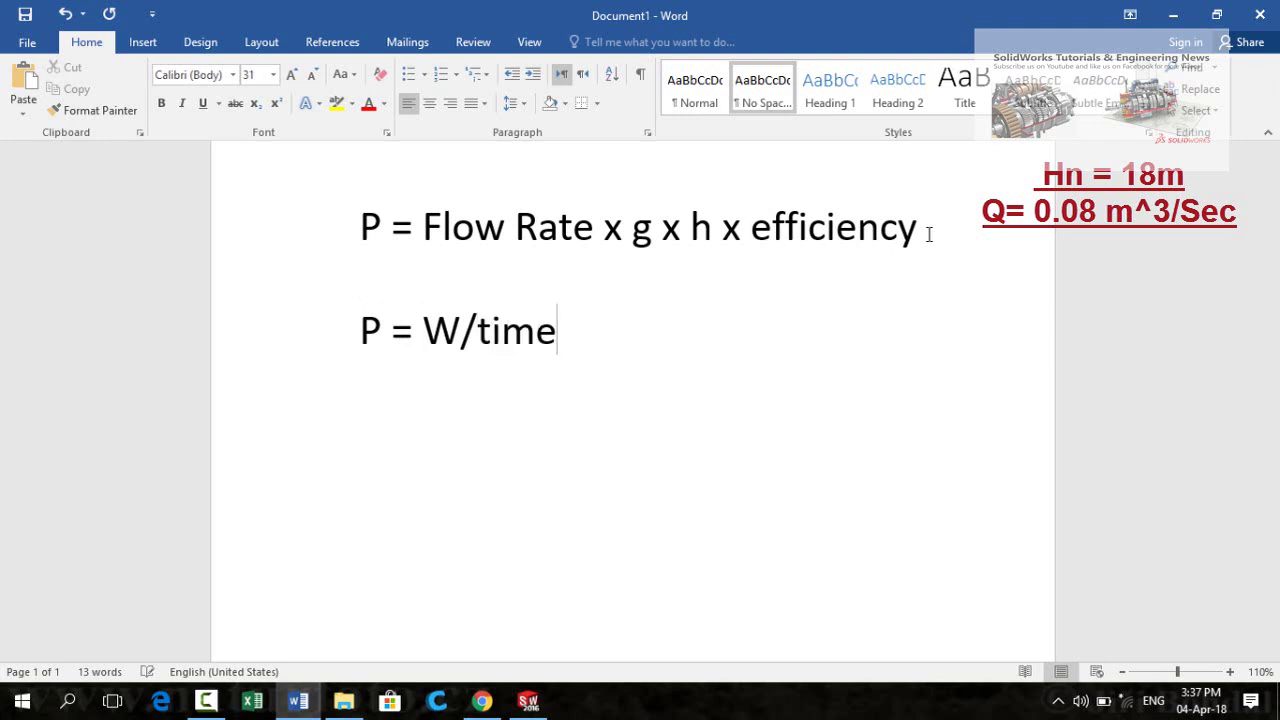
pyautogui.write('               W= ')
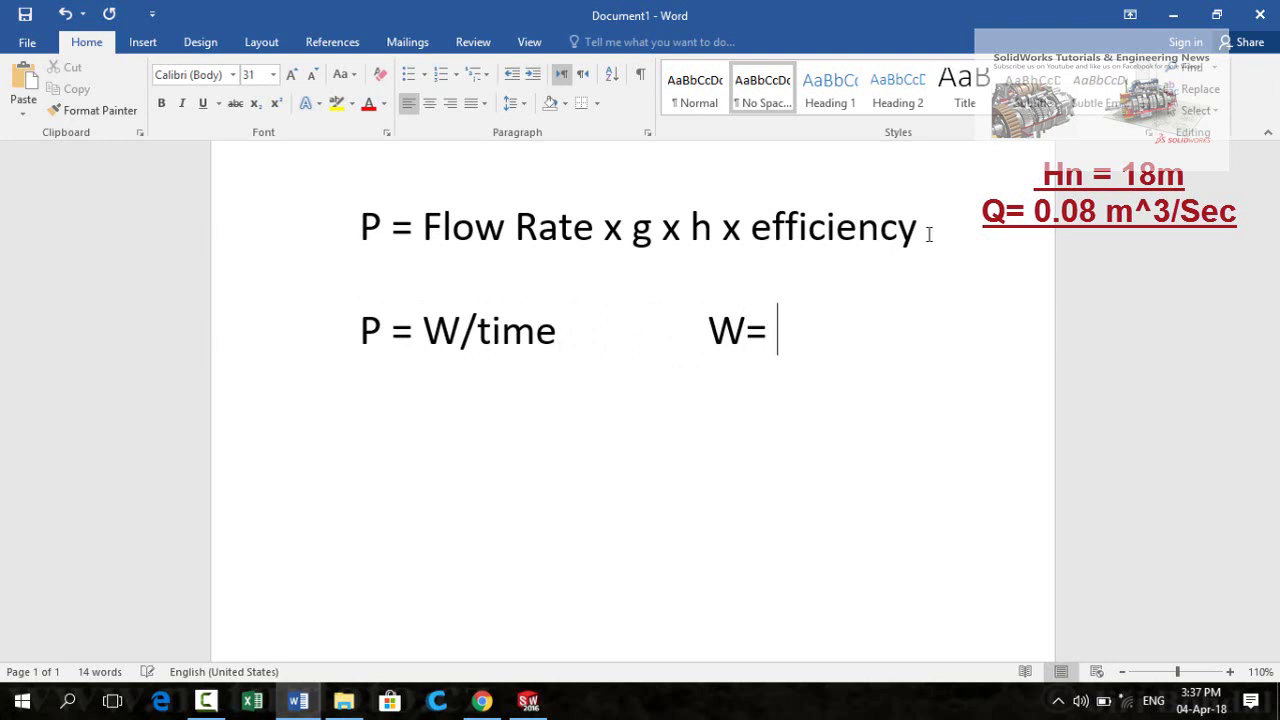
pyautogui.write('F.d ')
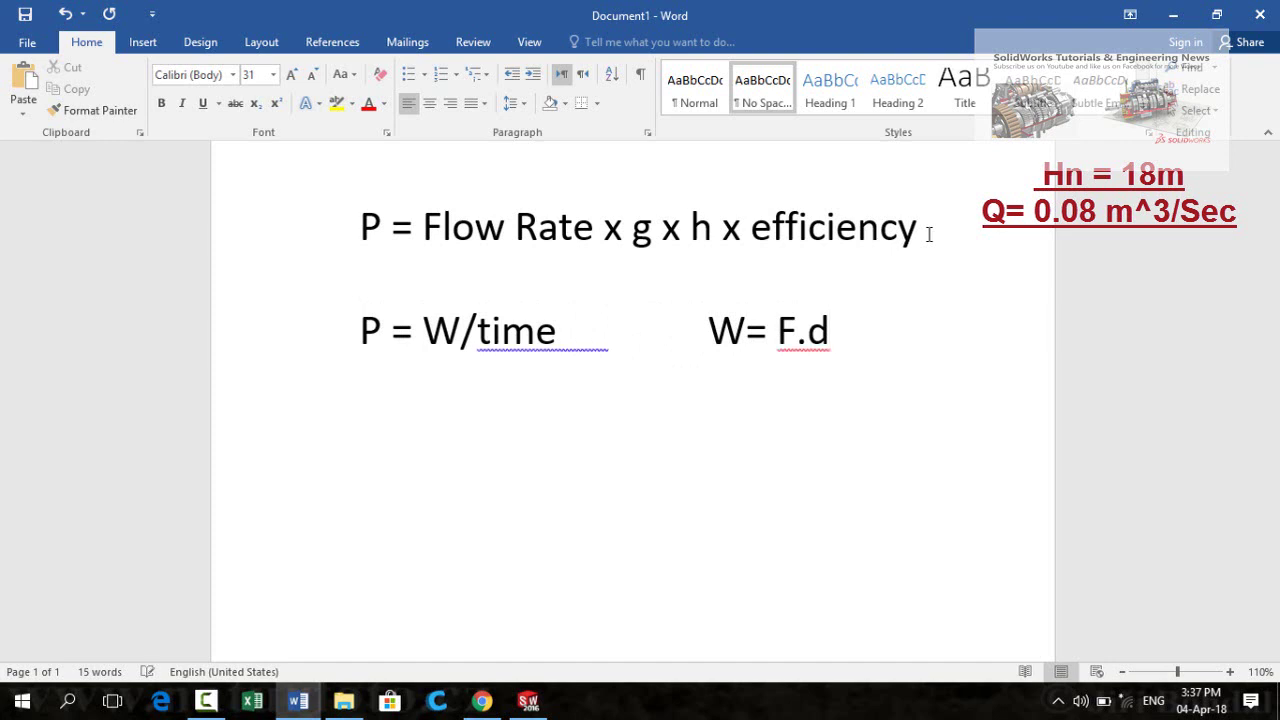
pyautogui.write('F= m')
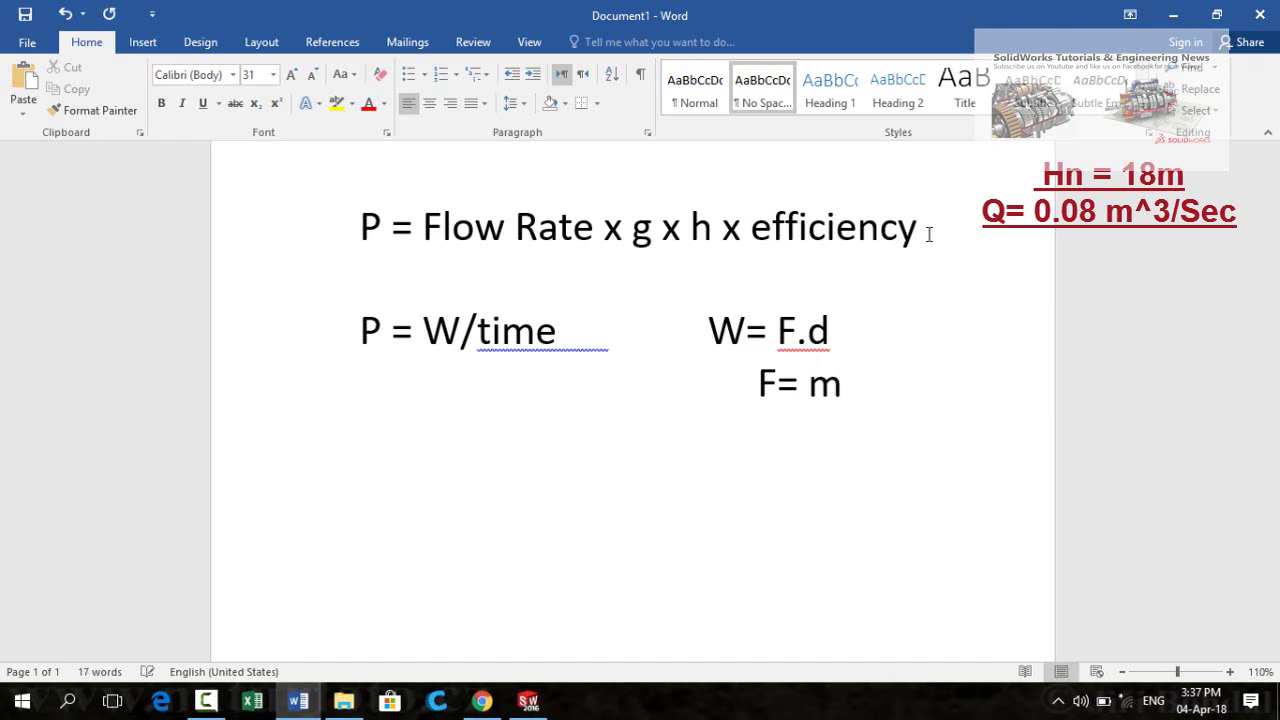
pyautogui.write(' x g')
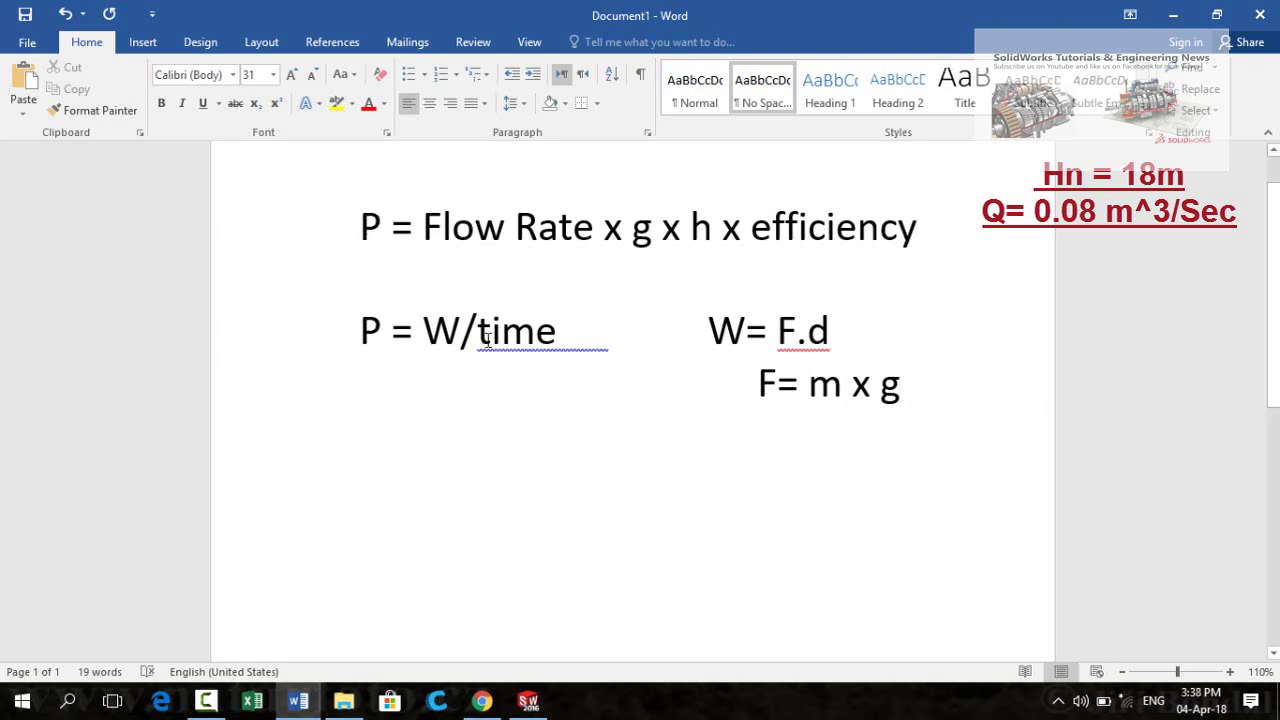
pyautogui.click(359, 470)
pyautogui.write('P = ')
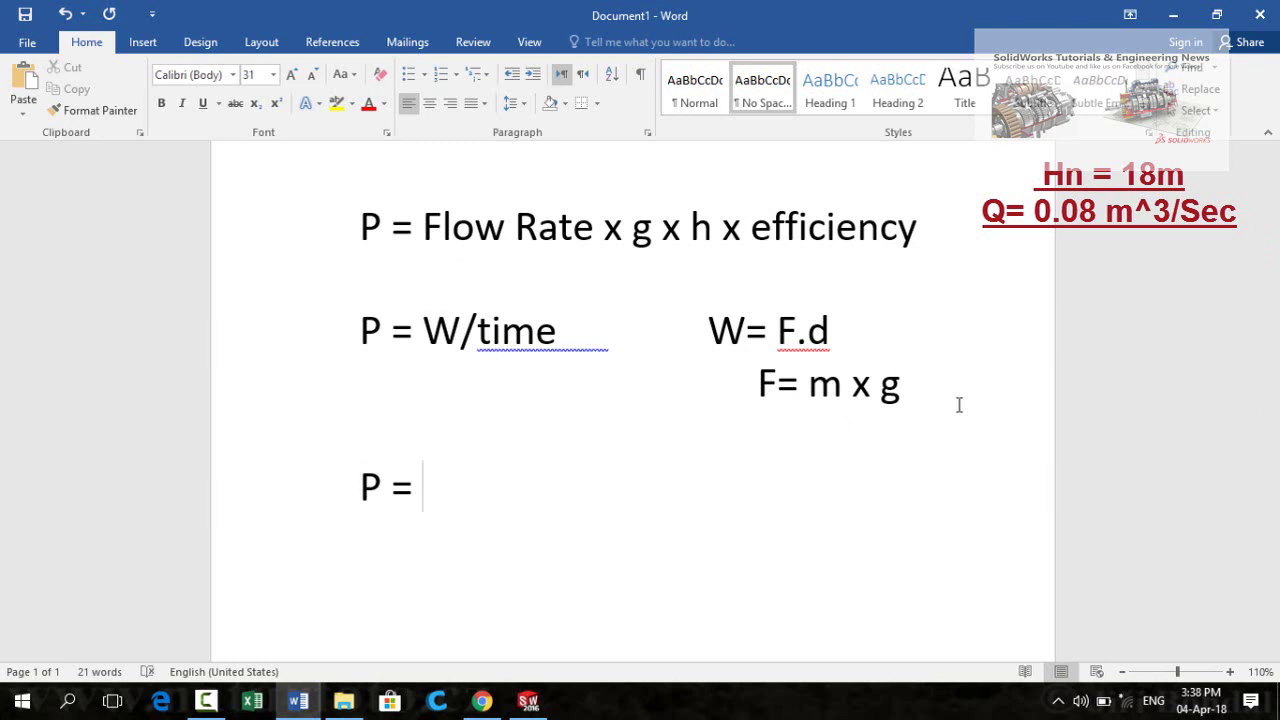
pyautogui.write('m x ')
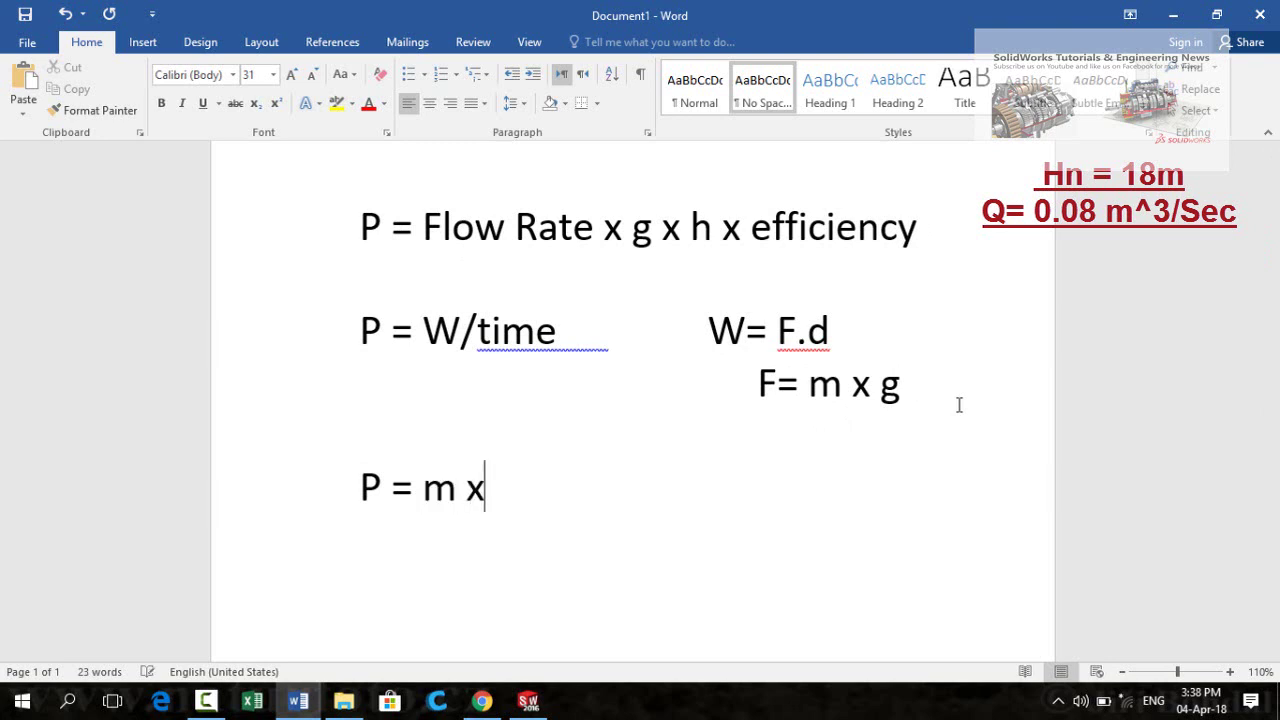
pyautogui.write('g x d')
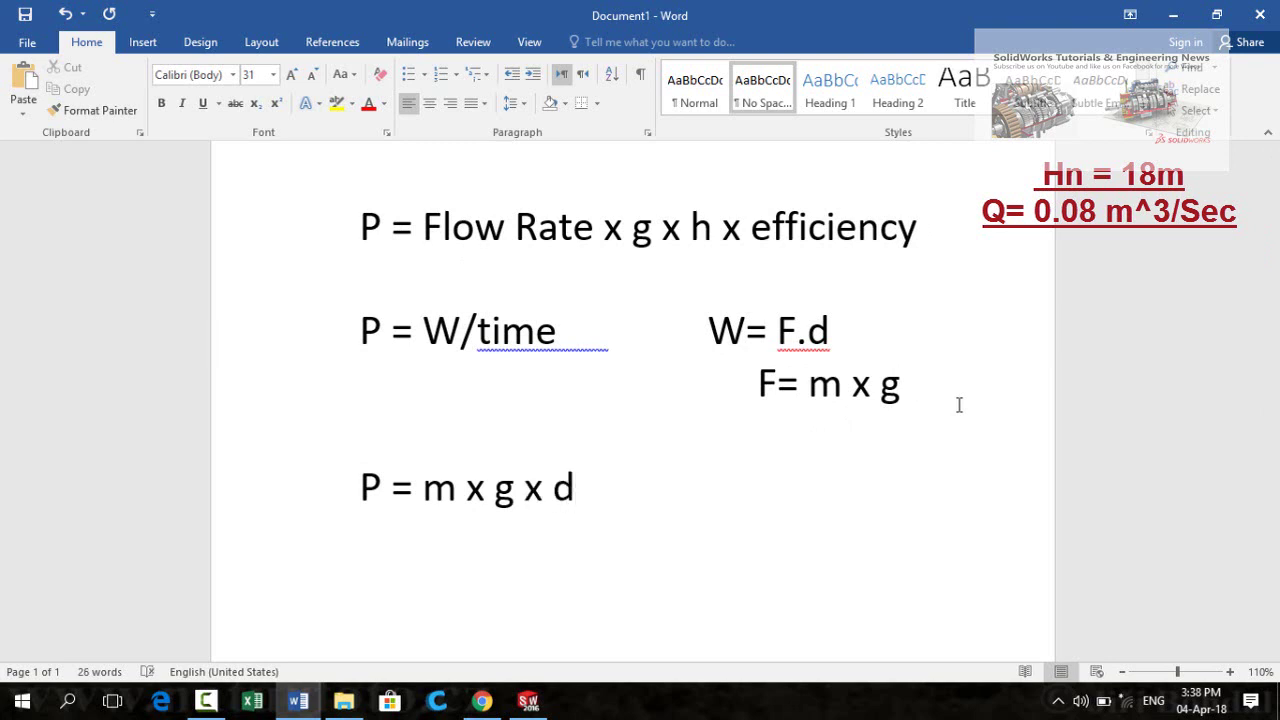
# Rewrite the power line as P = (m x g x h) / t.
pyautogui.press('BackSpace')
pyautogui.write('h )')
pyautogui.hotkey('ctrl', 'Left')
pyautogui.hotkey('ctrl', 'Left')
pyautogui.hotkey('ctrl', 'Left')
pyautogui.hotkey('ctrl', 'Left')
pyautogui.hotkey('ctrl', 'Left')
pyautogui.write('(')
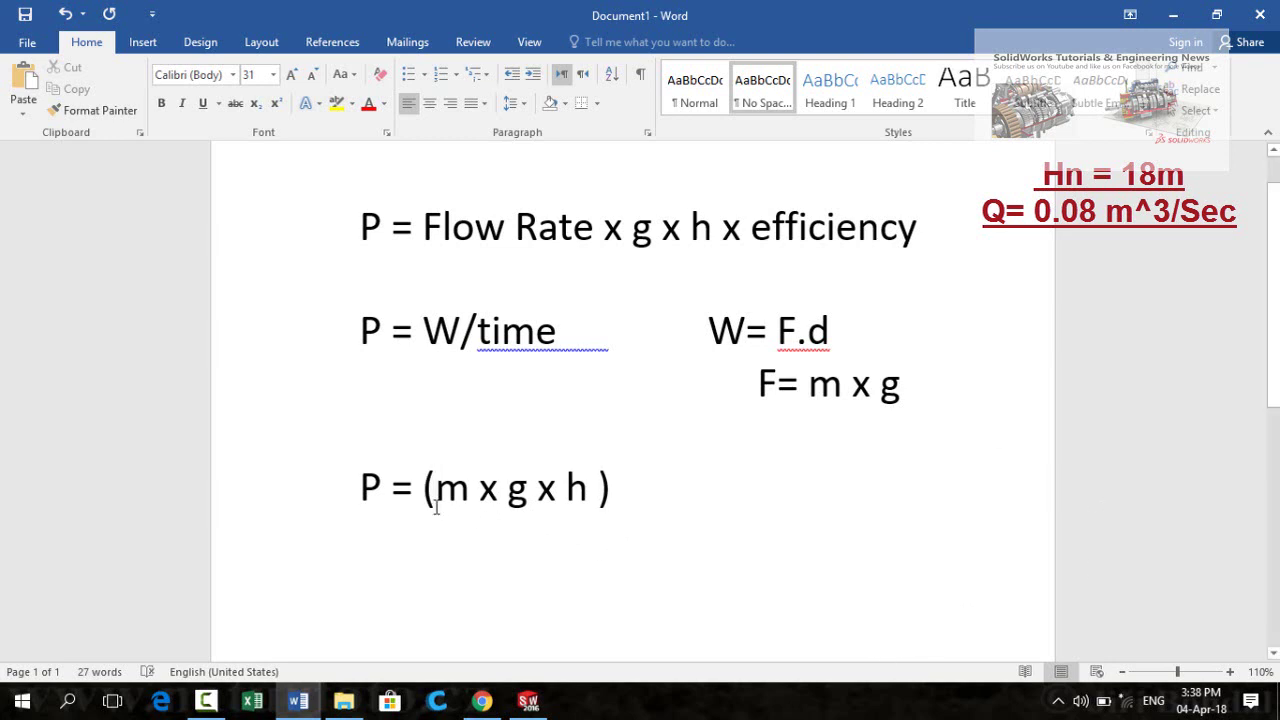
pyautogui.click(706, 560)
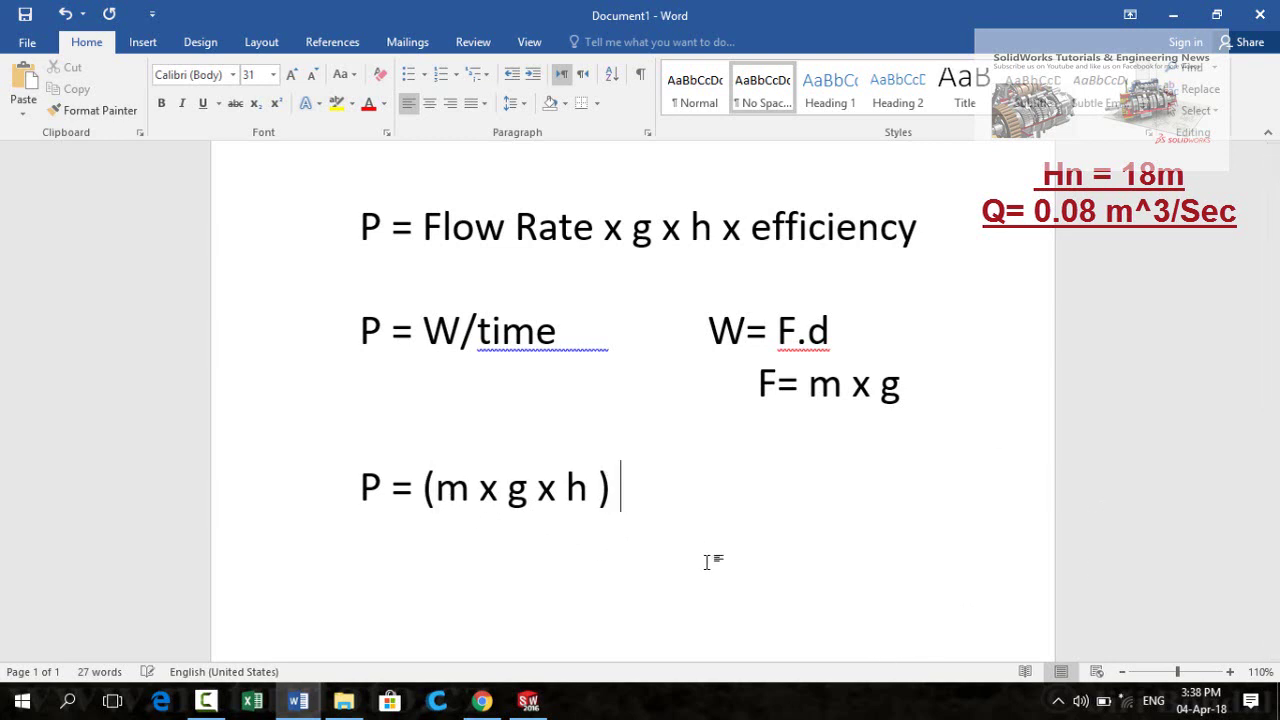
pyautogui.write('/ t')
# Add the relation flow rate = m /time on the line below.
pyautogui.doubleClick(706, 560)
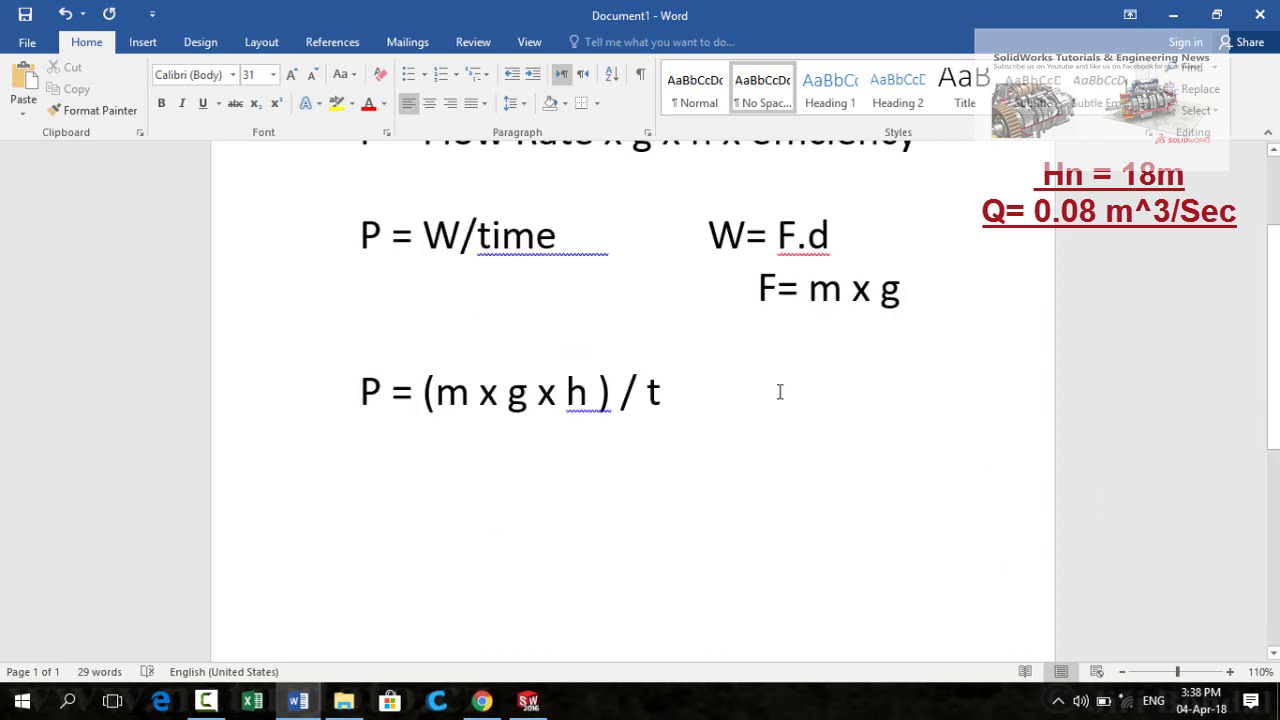
pyautogui.write('flow rate =')
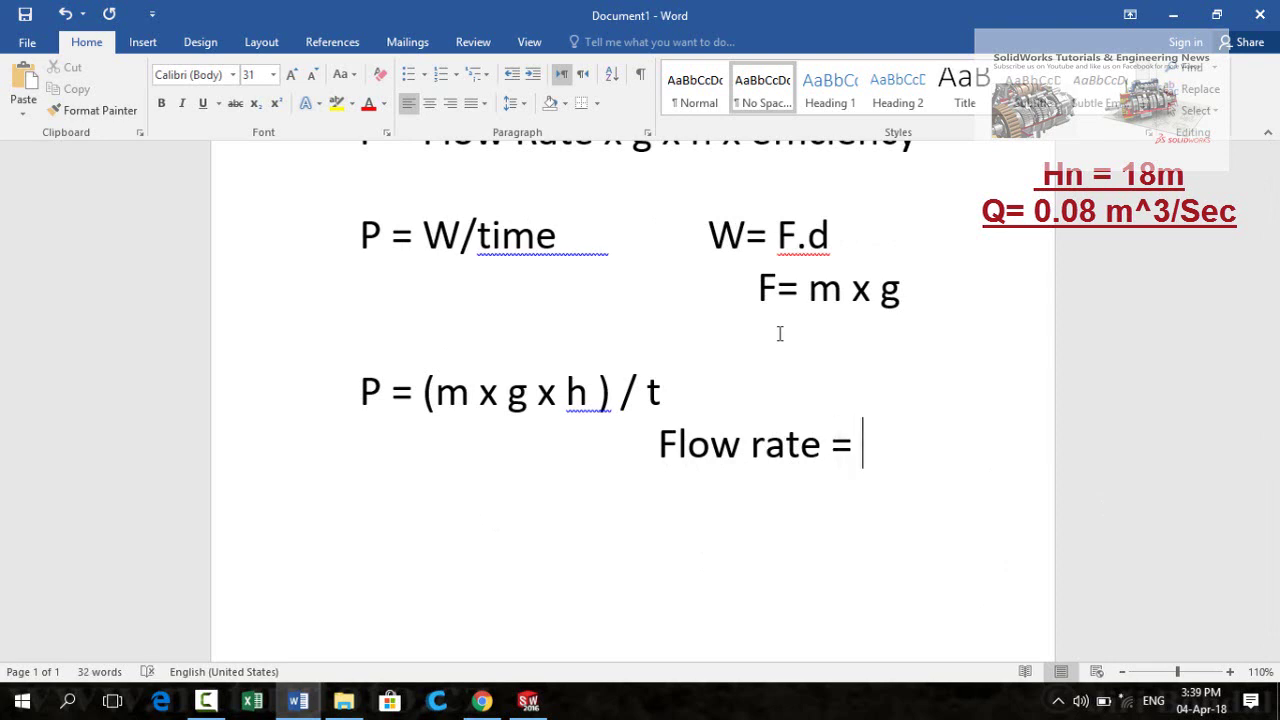
pyautogui.write(' m /ti')
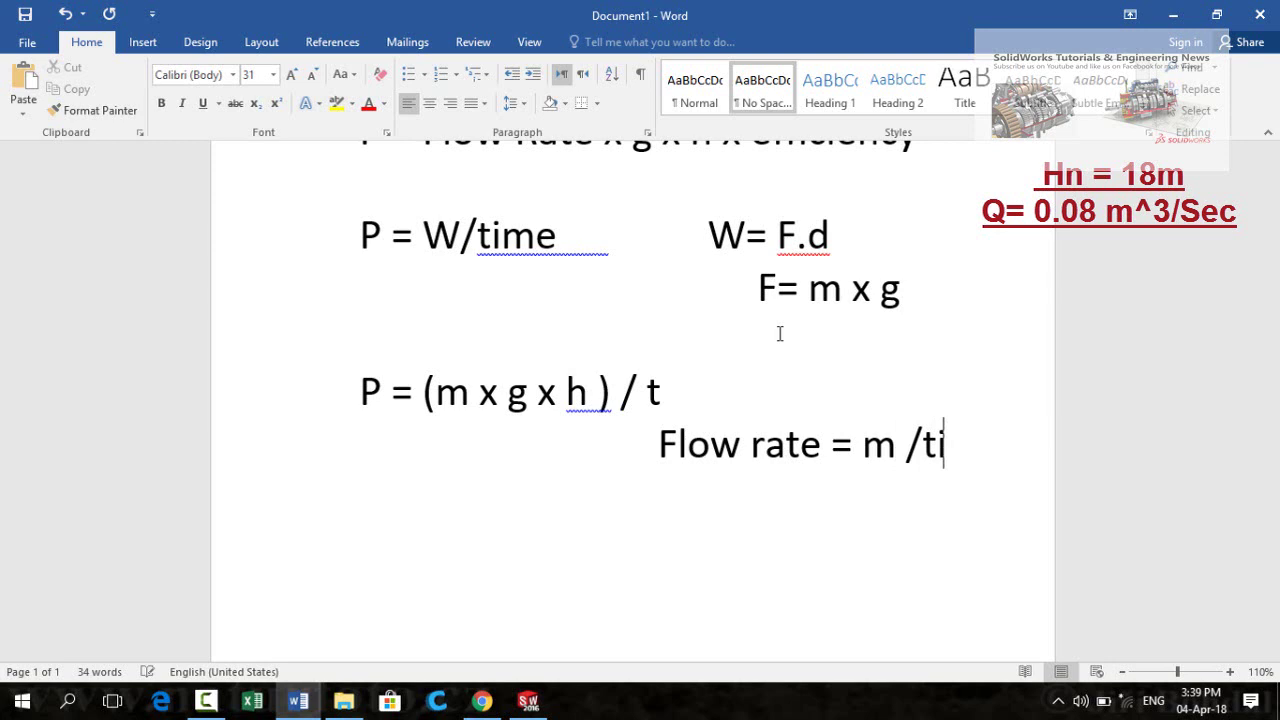
pyautogui.write('me')
pyautogui.press('Return')
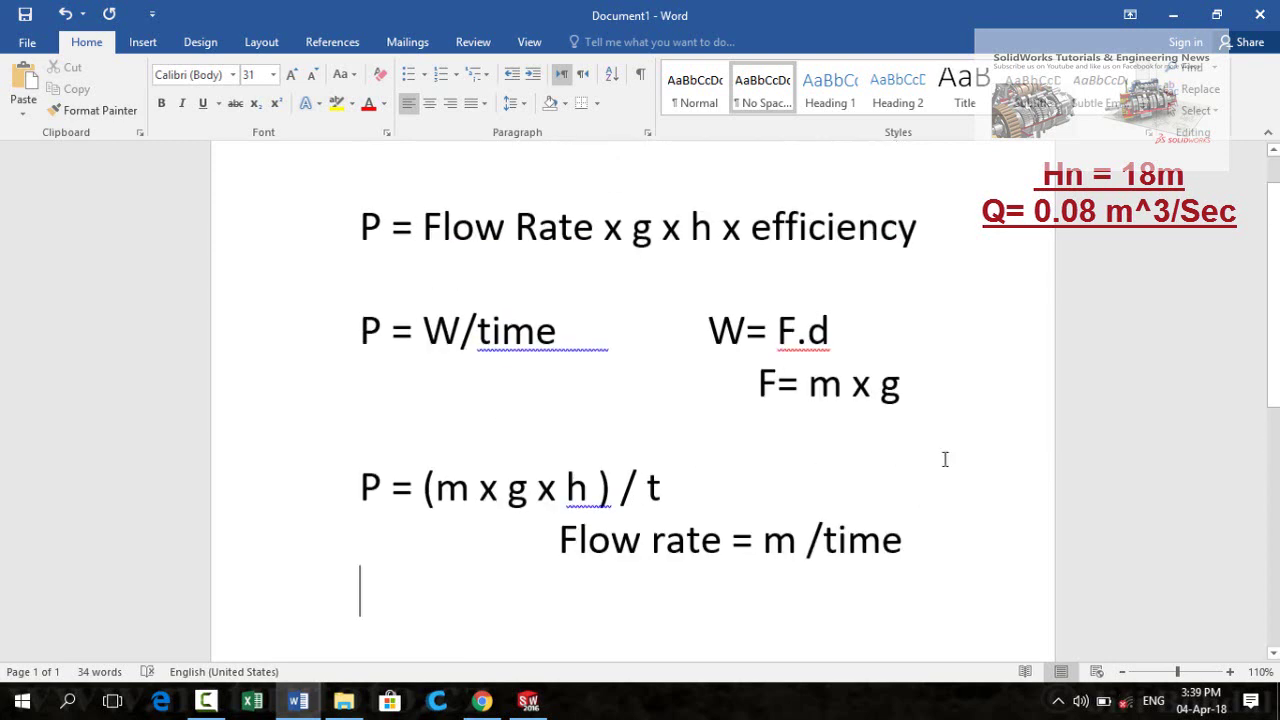
# Write P = flow rate x g x h x efficiency, correcting the misspelled 'efficiency'.
pyautogui.scroll(-1, 935, 472)
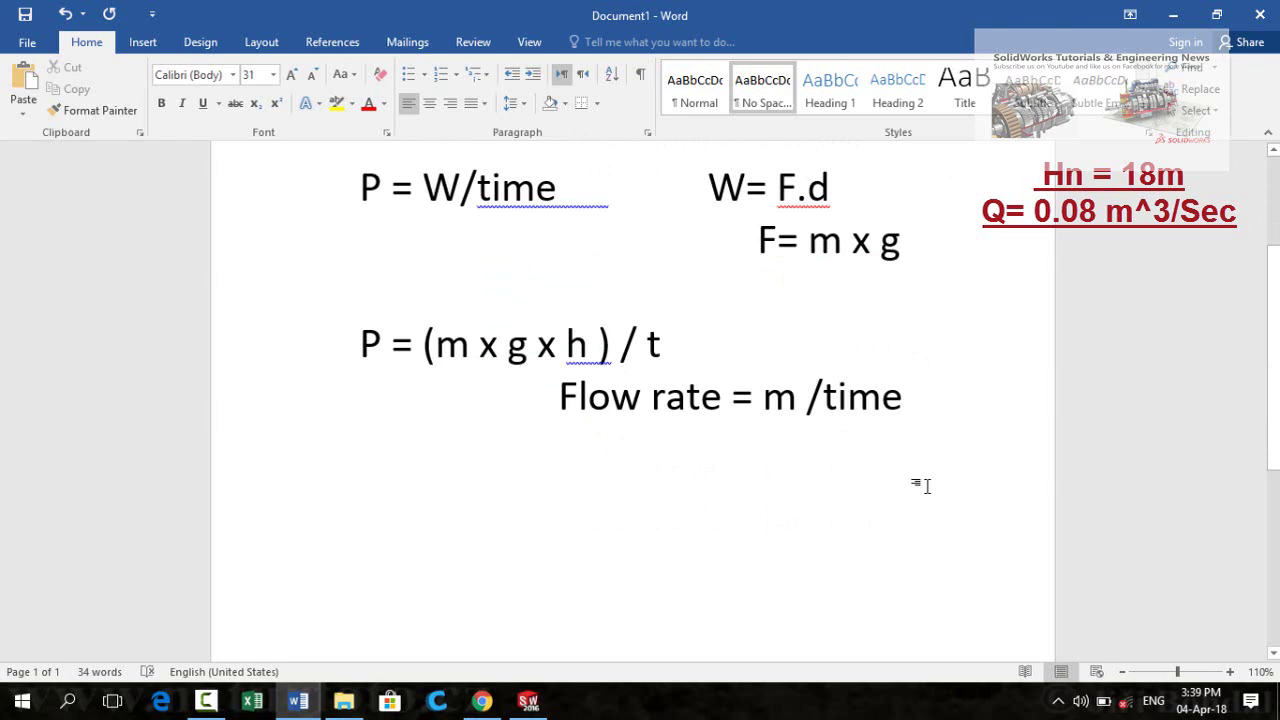
pyautogui.write('P = ')
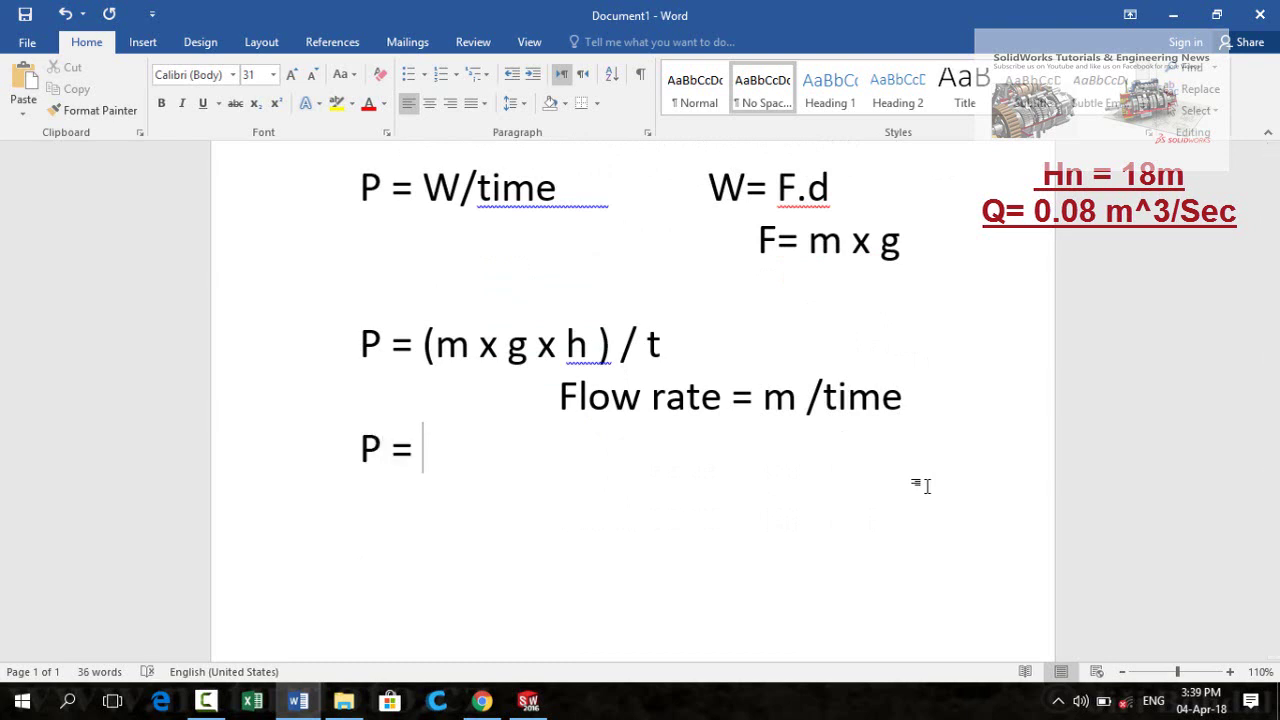
pyautogui.write('flow r')
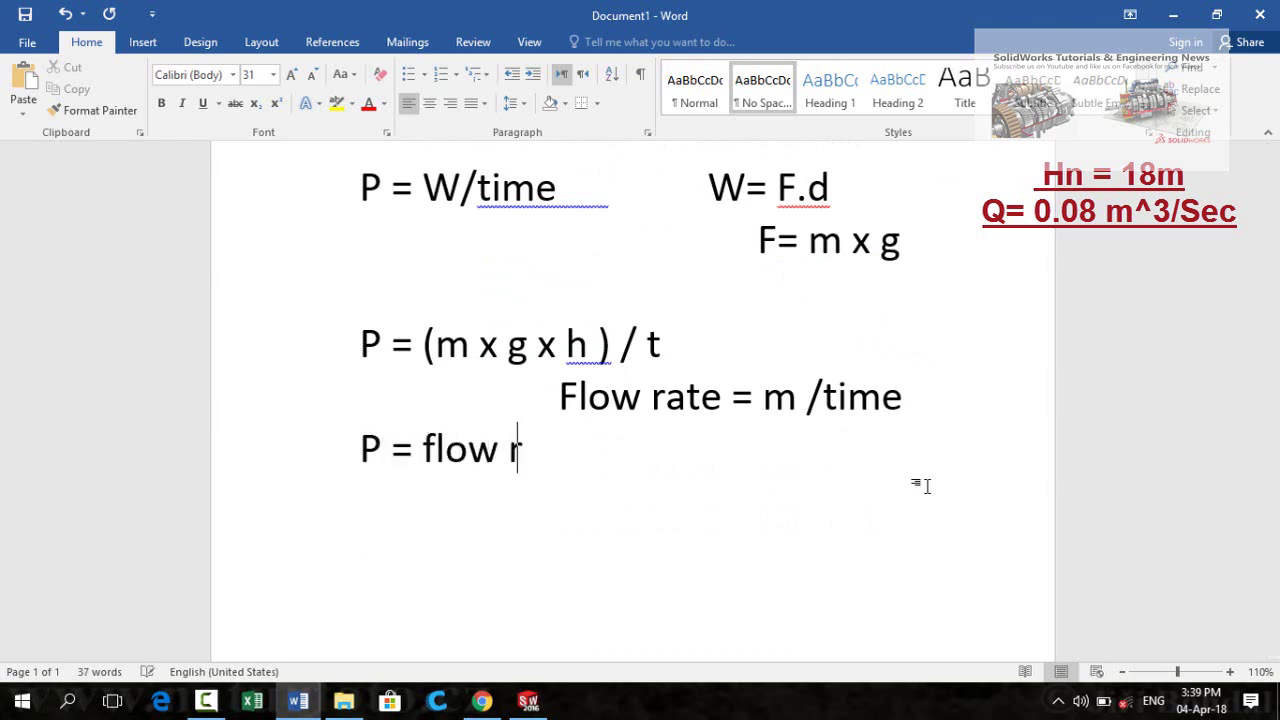
pyautogui.write('ate x')
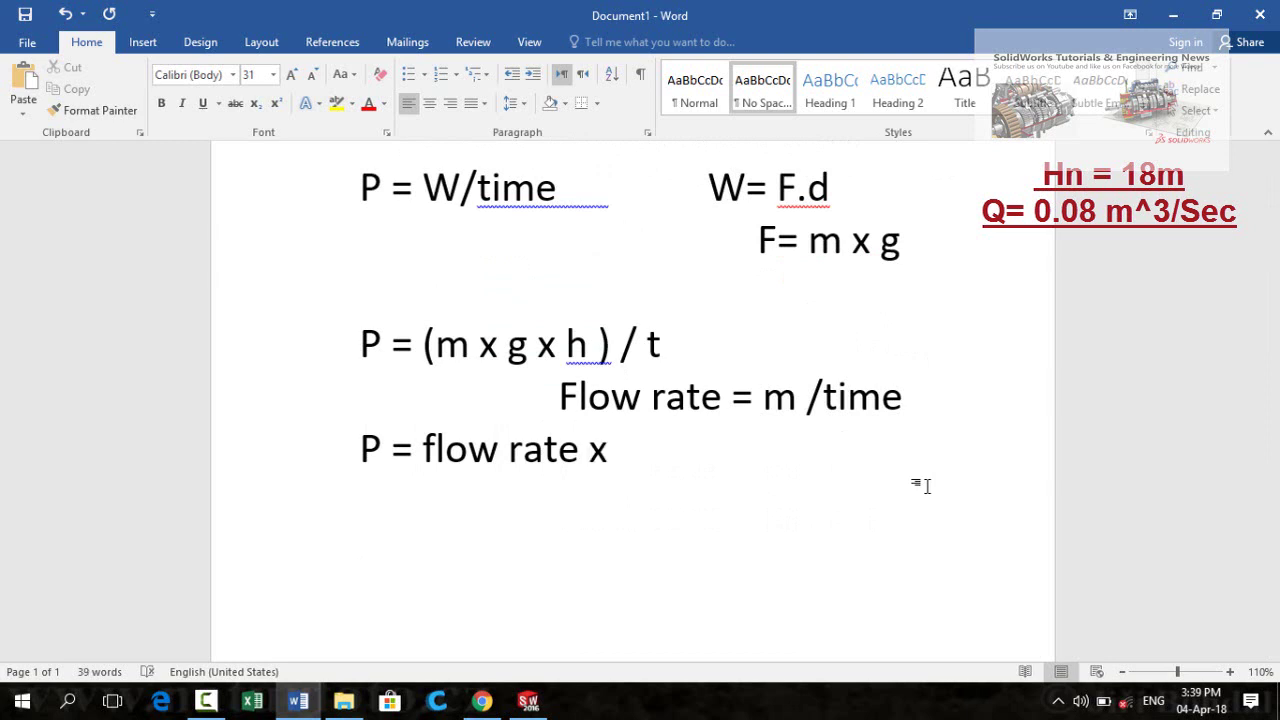
pyautogui.write(' g x ')
pyautogui.write('h ')
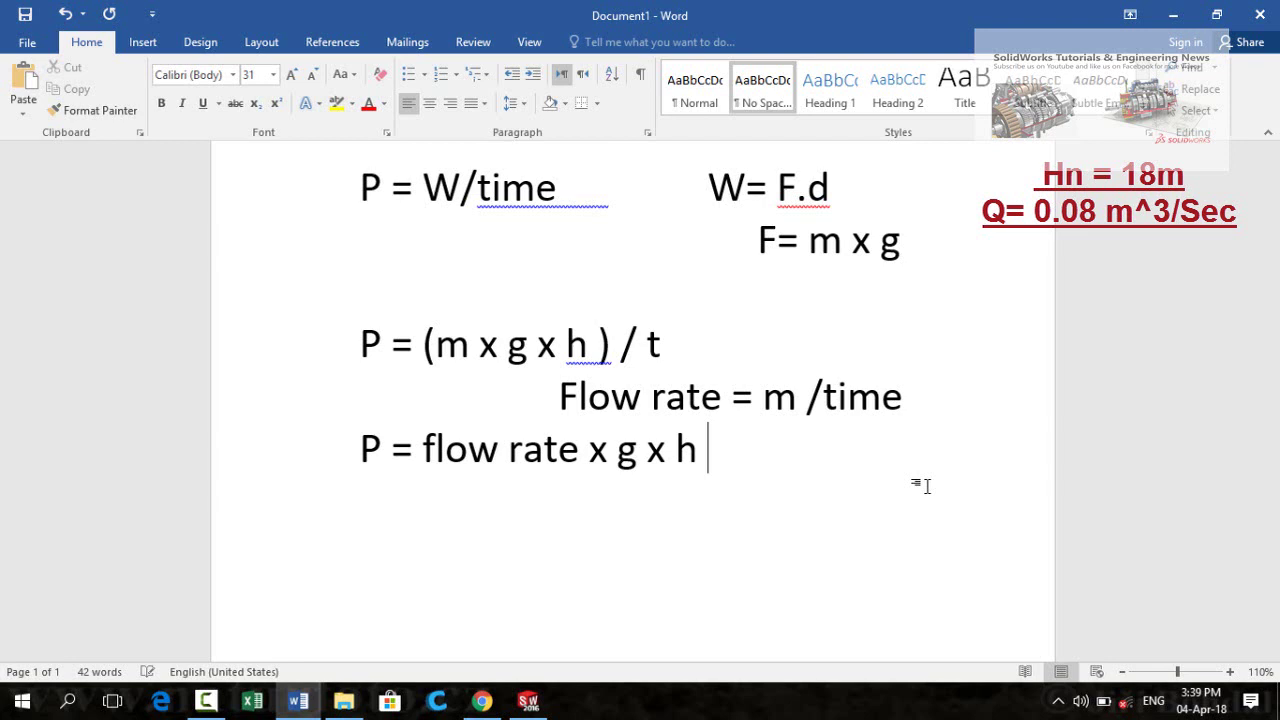
pyautogui.write('x efii')
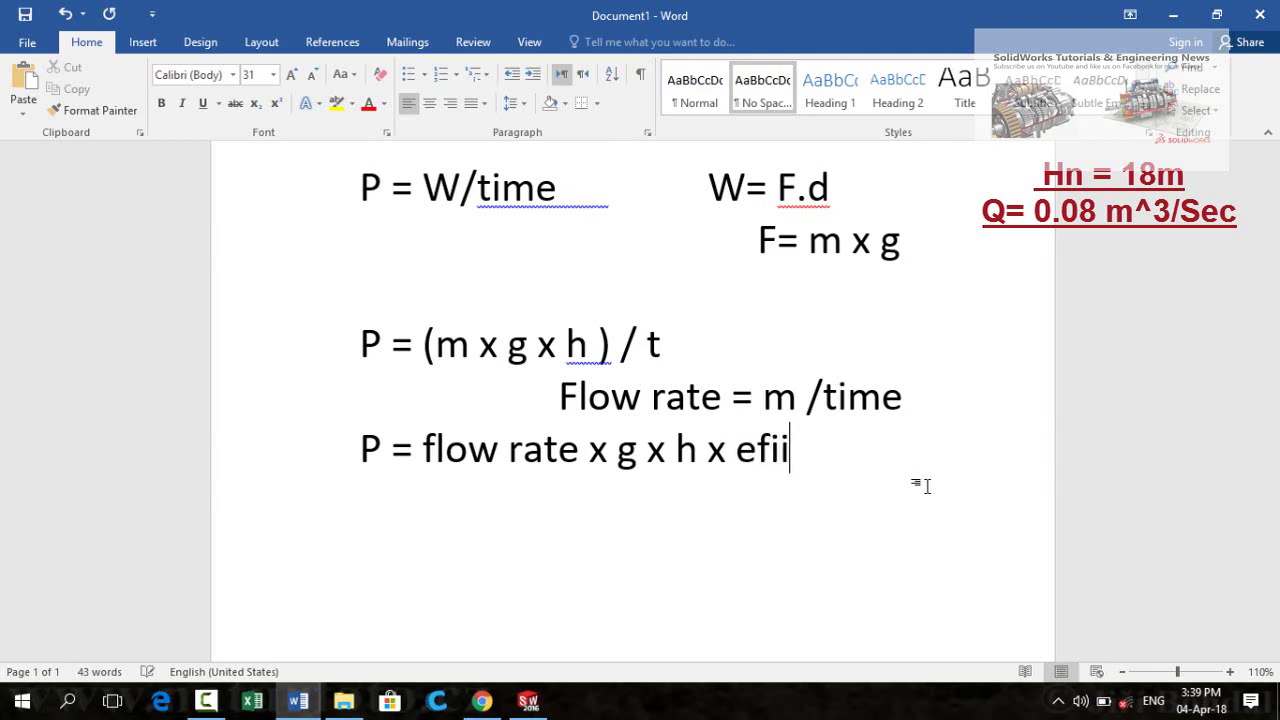
pyautogui.press('BackSpace')
pyautogui.press('BackSpace')
pyautogui.write('ficiency')
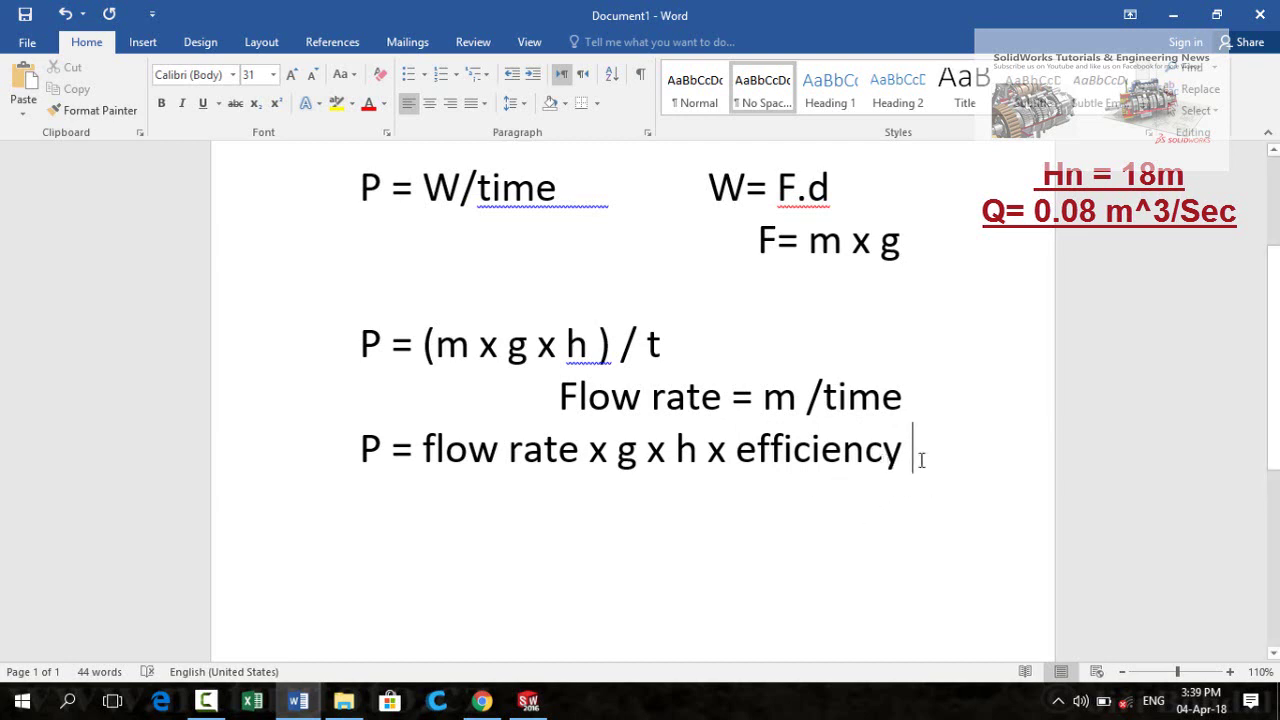
pyautogui.moveTo(928, 459); pyautogui.dragTo(360, 466)
pyautogui.scroll(-2, 772, 525)
pyautogui.click(352, 410)
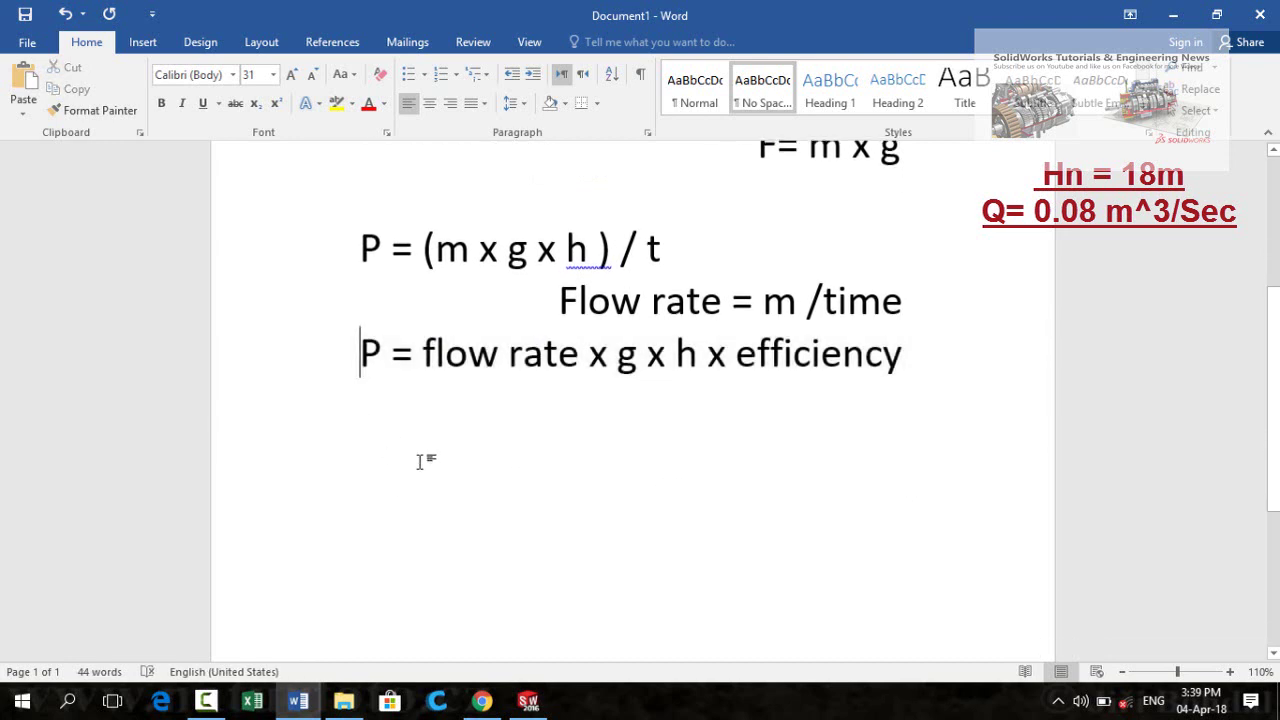
# List the inputs flow rate = 80 lit/sec and Hn = 18 m on separate lines.
pyautogui.press('Return')
pyautogui.write('flow rate ')
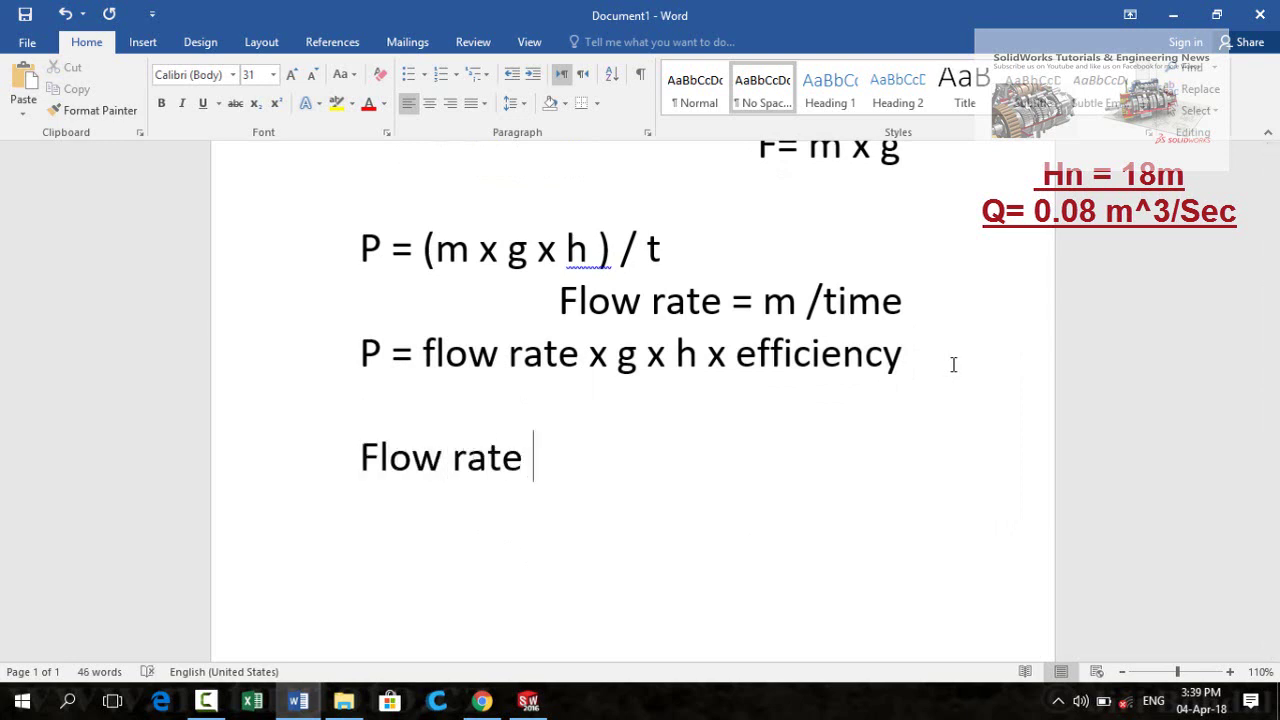
pyautogui.write('= 80 l')
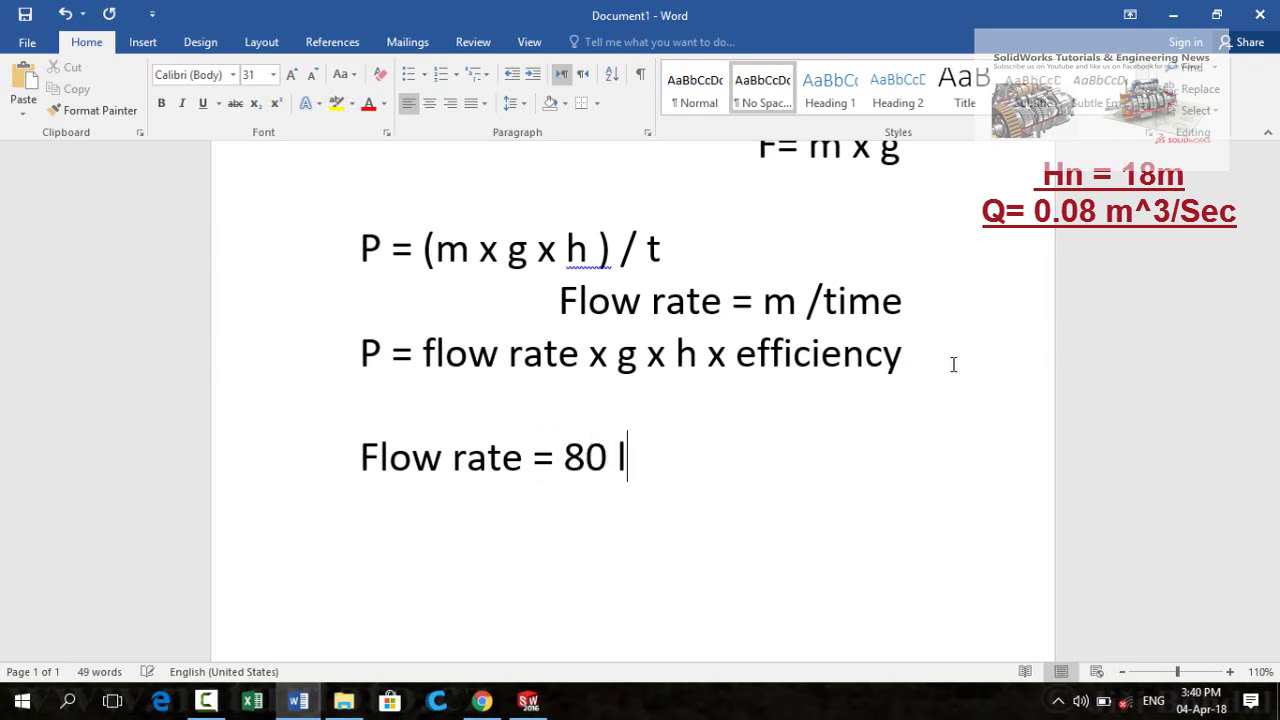
pyautogui.write('it/sec')
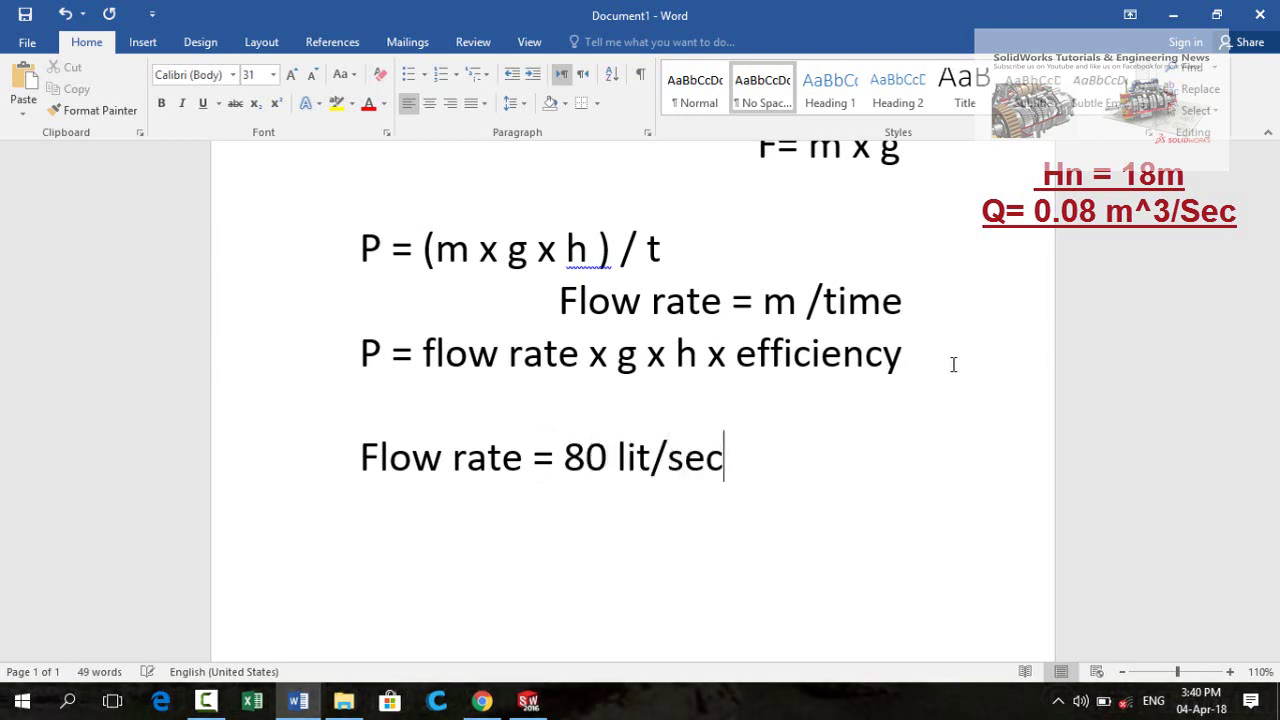
pyautogui.press('Return')
pyautogui.write('Hn ')
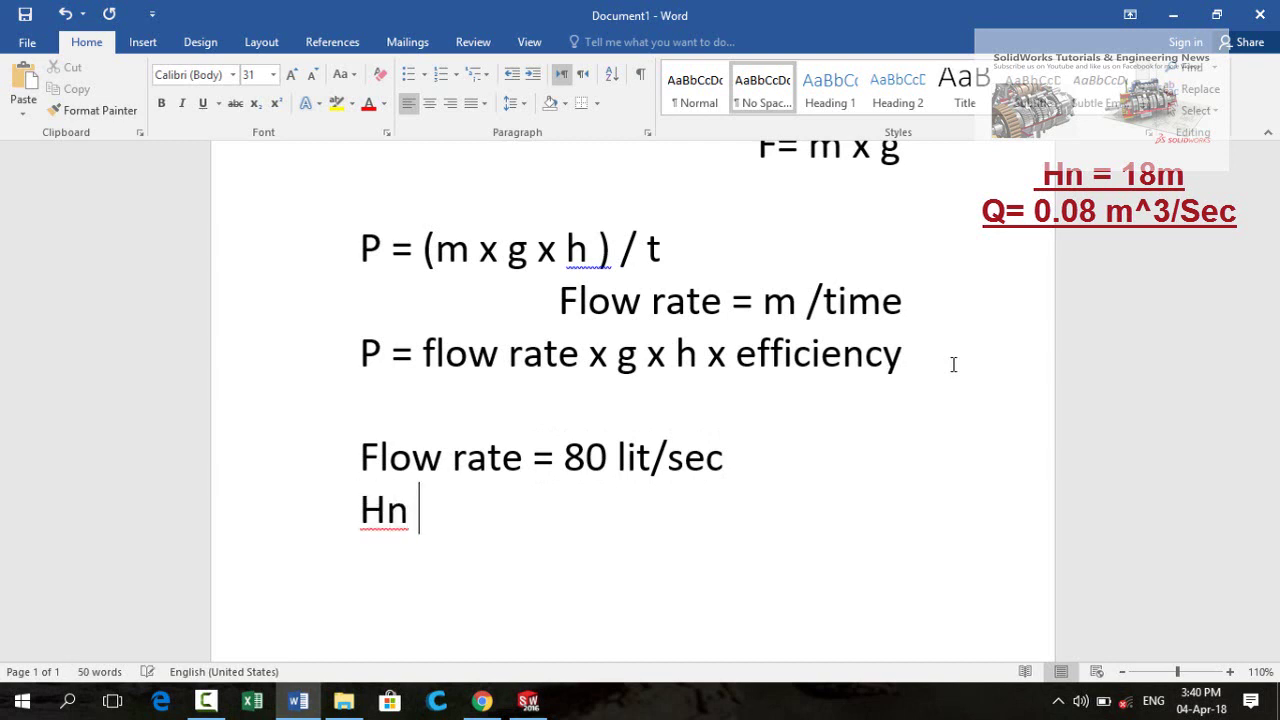
pyautogui.write('= 18')
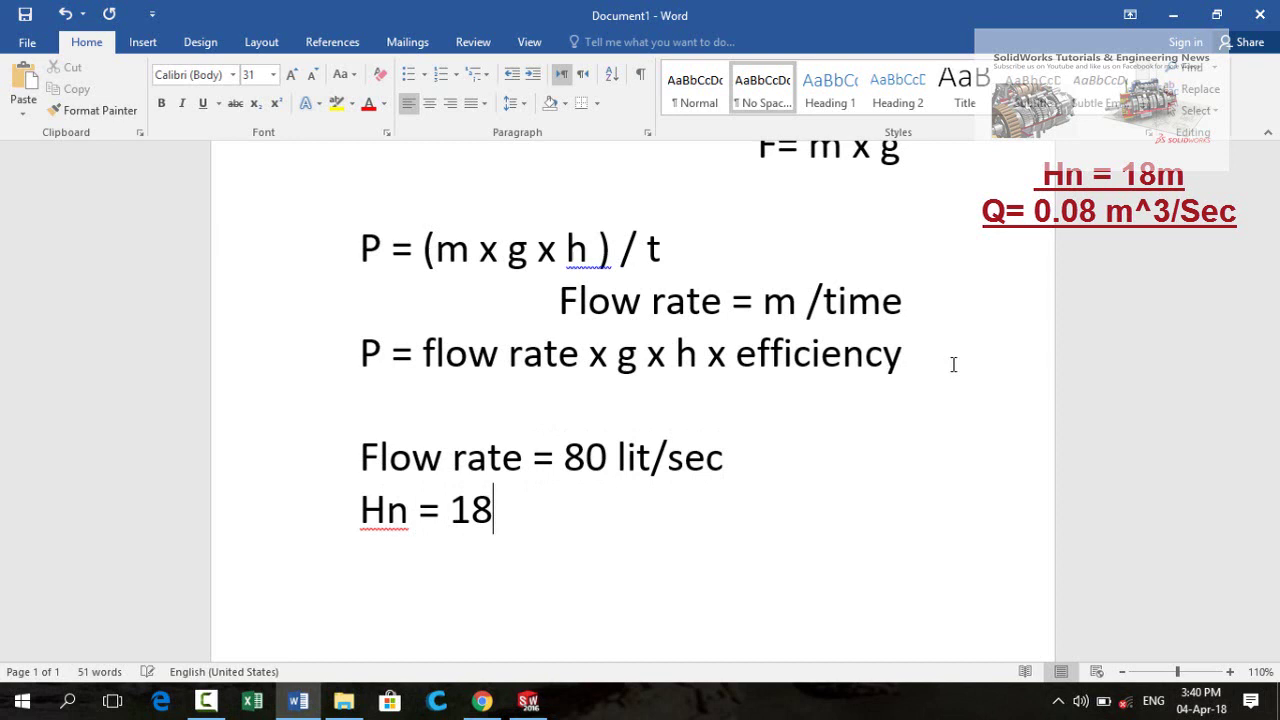
pyautogui.write(' m')
# Write P = 80 x 18 x 9.8 x 0.65, then begin an empty P = line.
pyautogui.press('Return')
pyautogui.press('Return')
pyautogui.write('P')
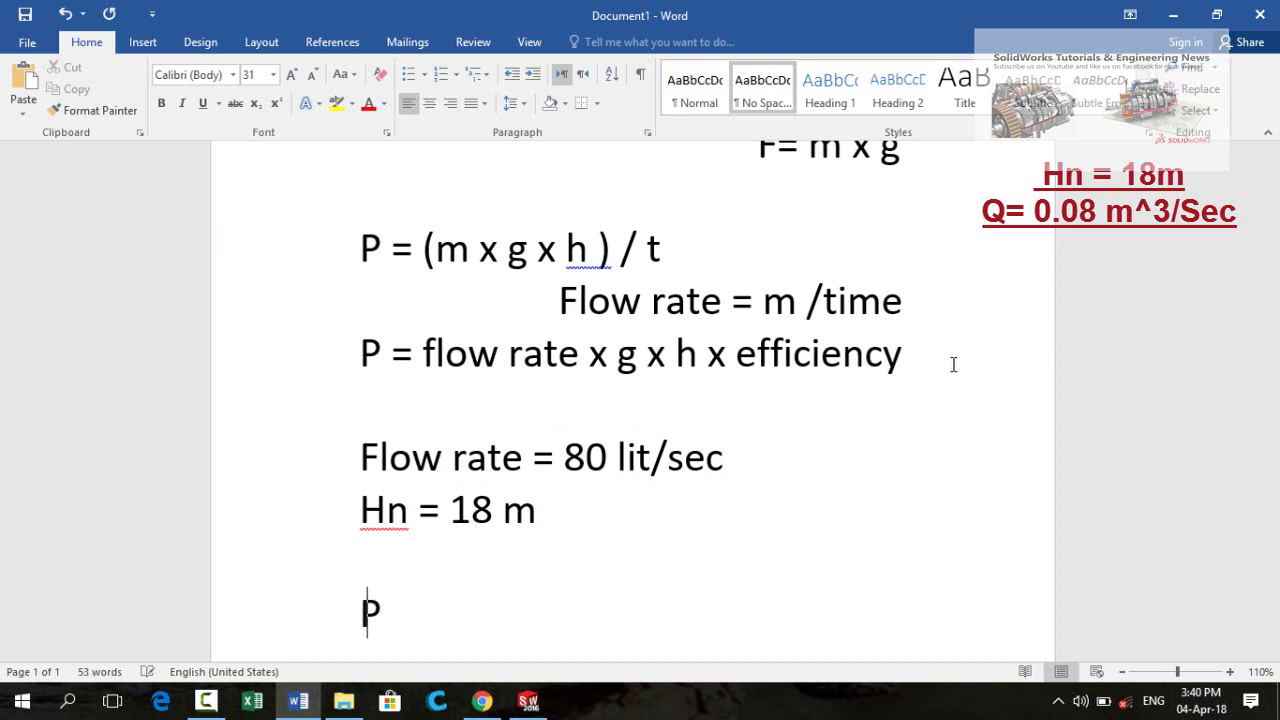
pyautogui.write(' =')
pyautogui.write('80 ')
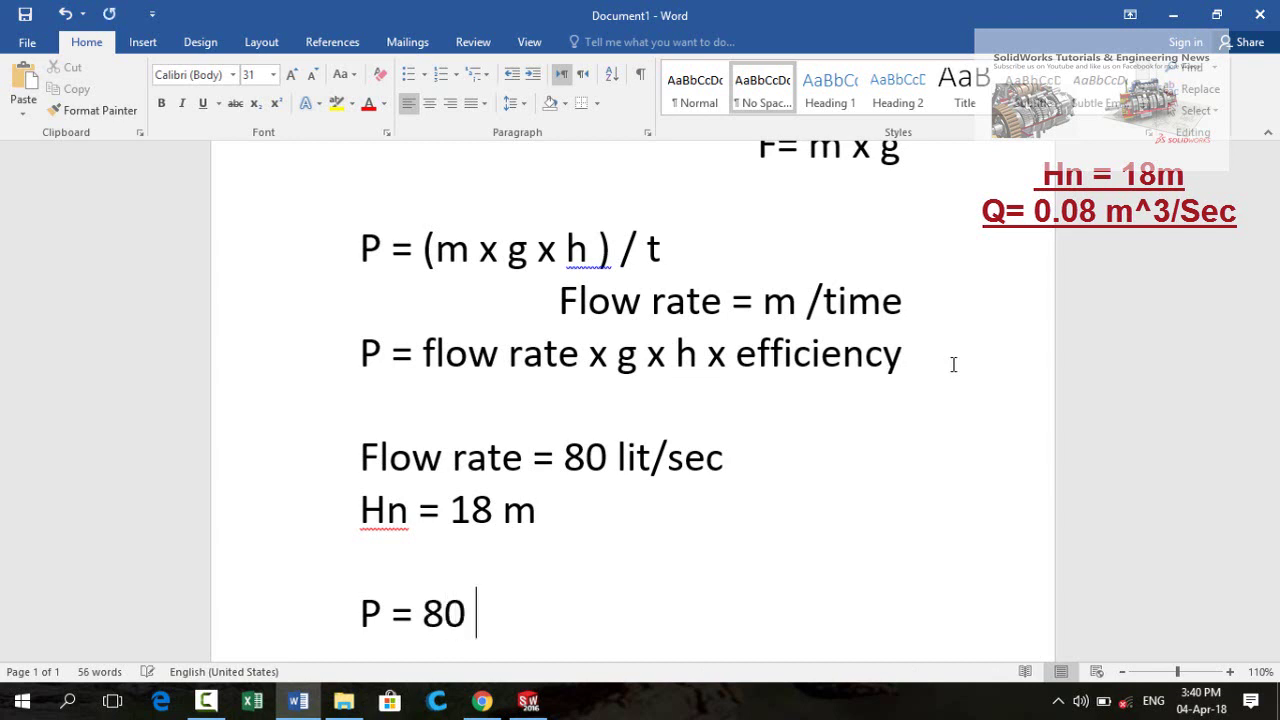
pyautogui.write('x 18 ')
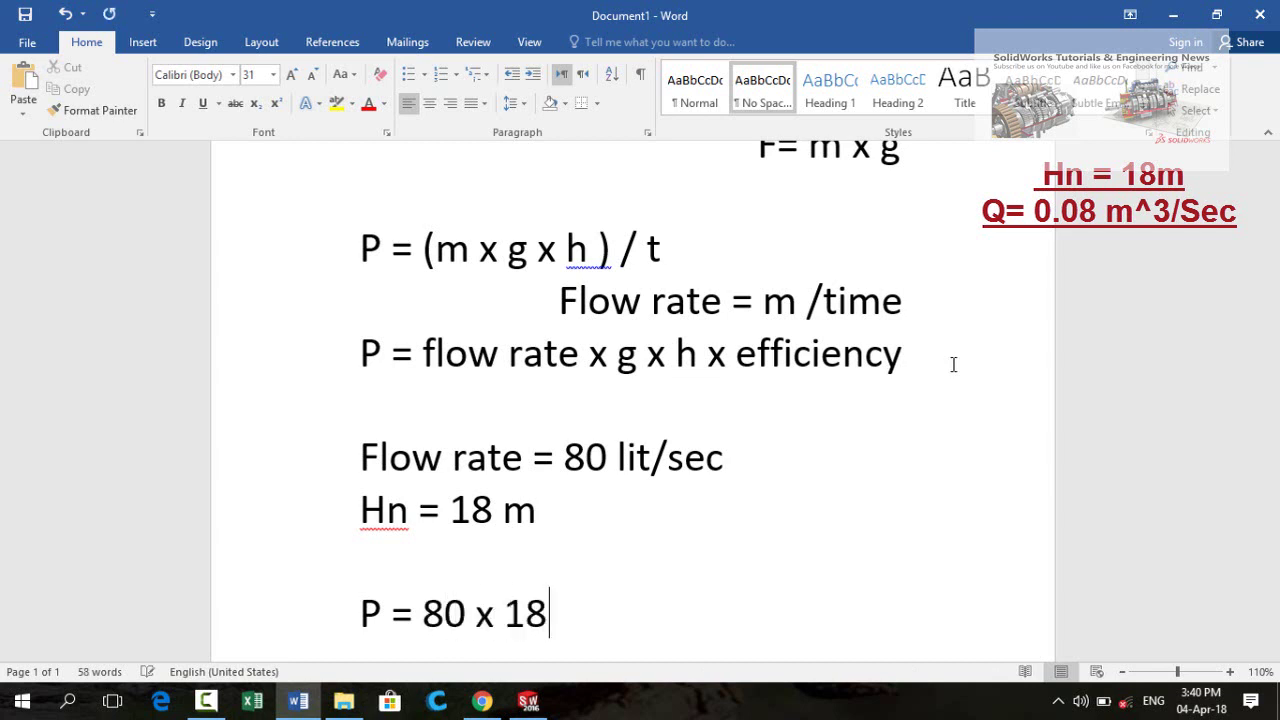
pyautogui.write('x 9.8')
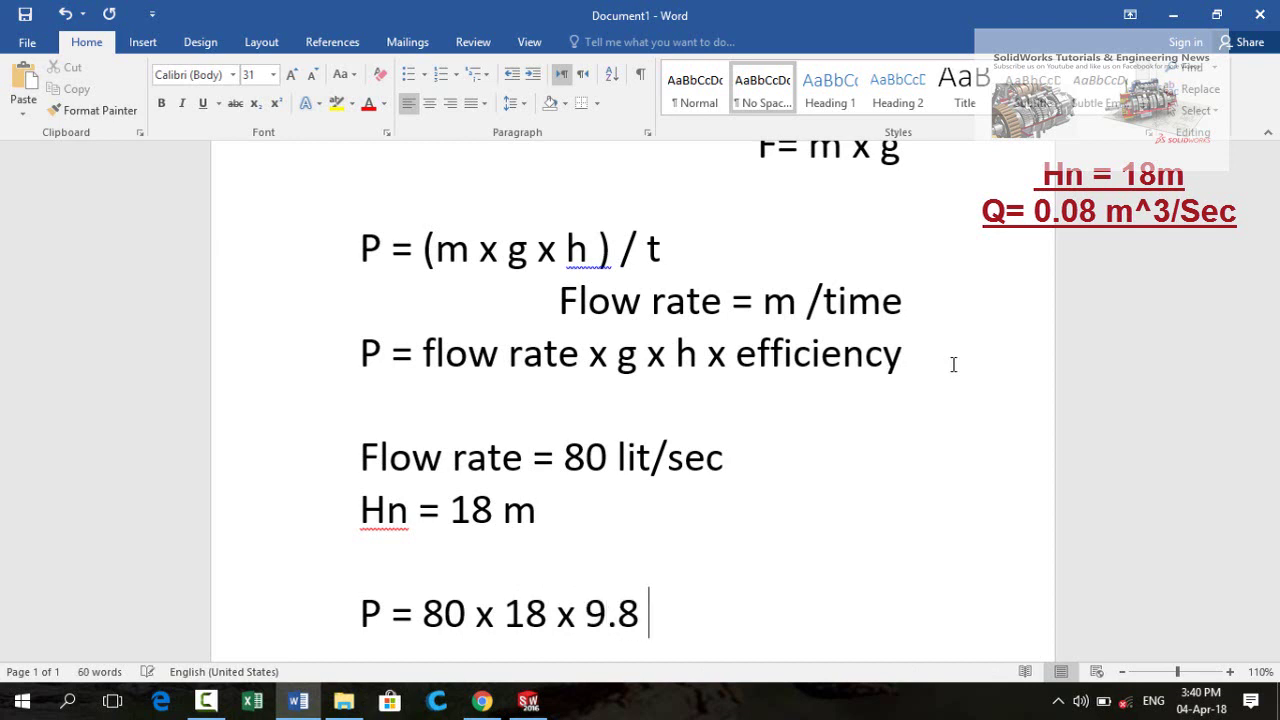
pyautogui.write(' x 0.65')
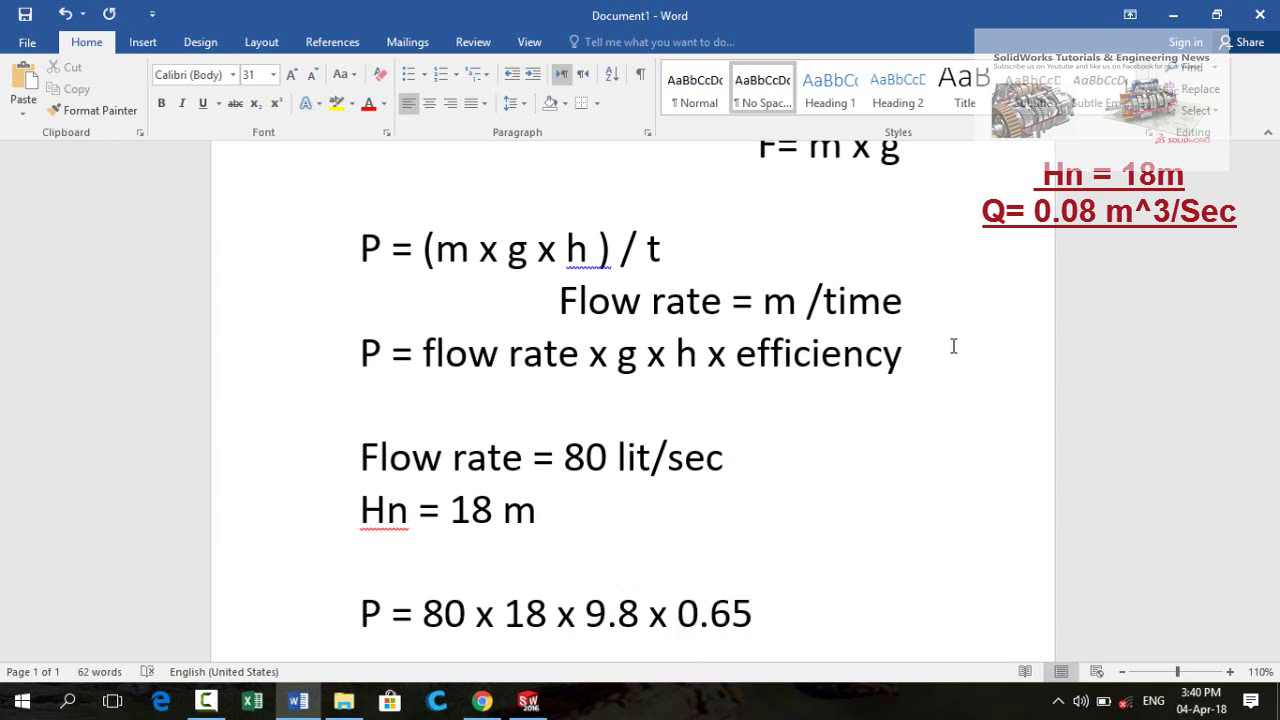
pyautogui.scroll(-2, 952, 330)
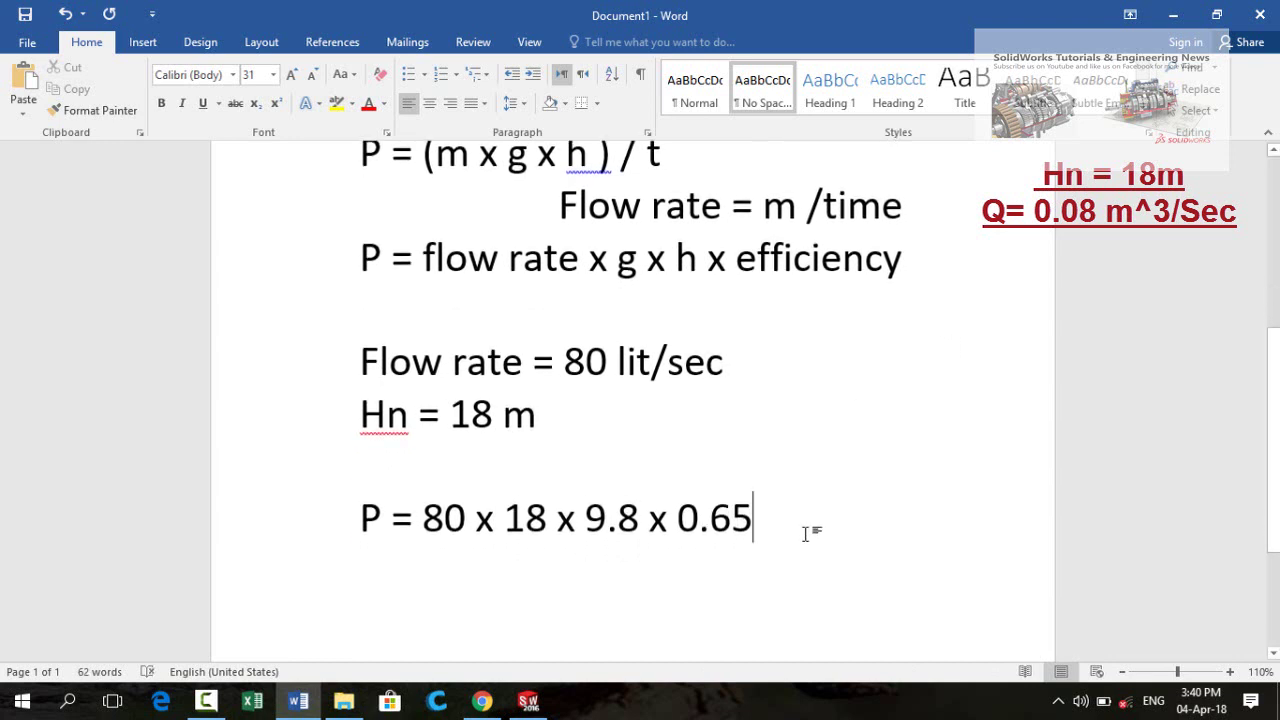
pyautogui.press('Return')
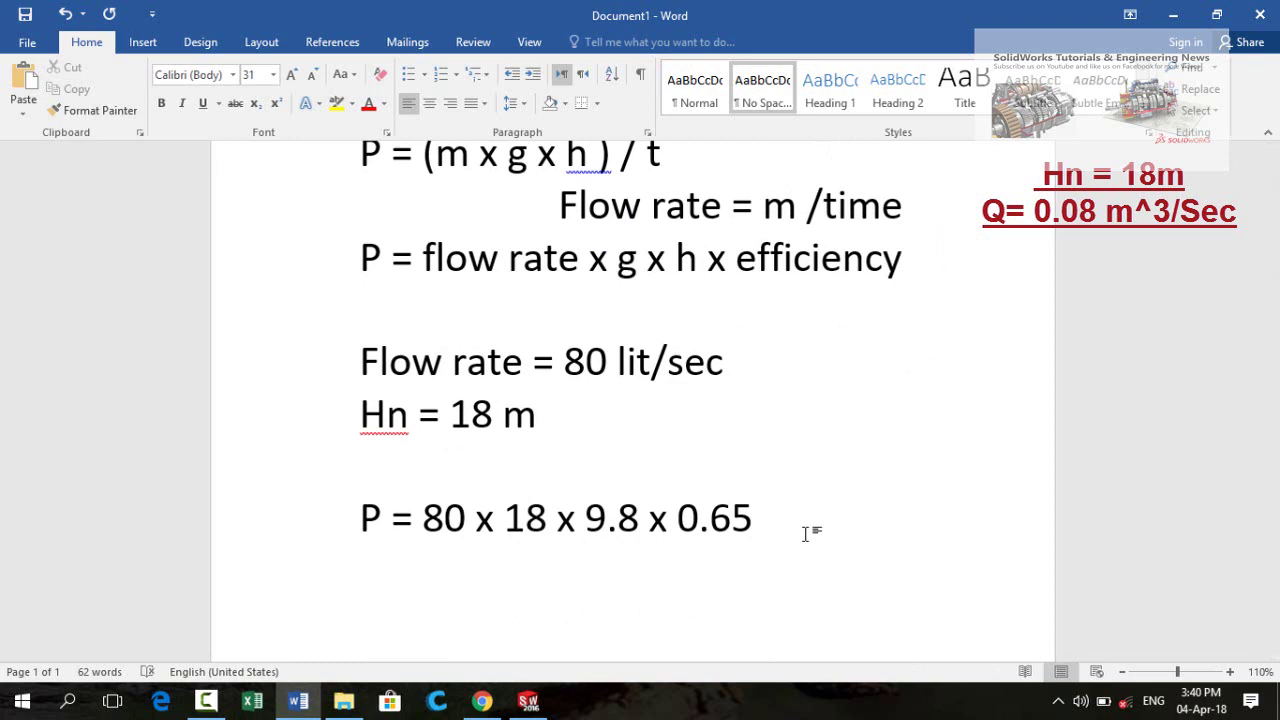
pyautogui.write('Pn')
pyautogui.press('BackSpace')
pyautogui.write('=')
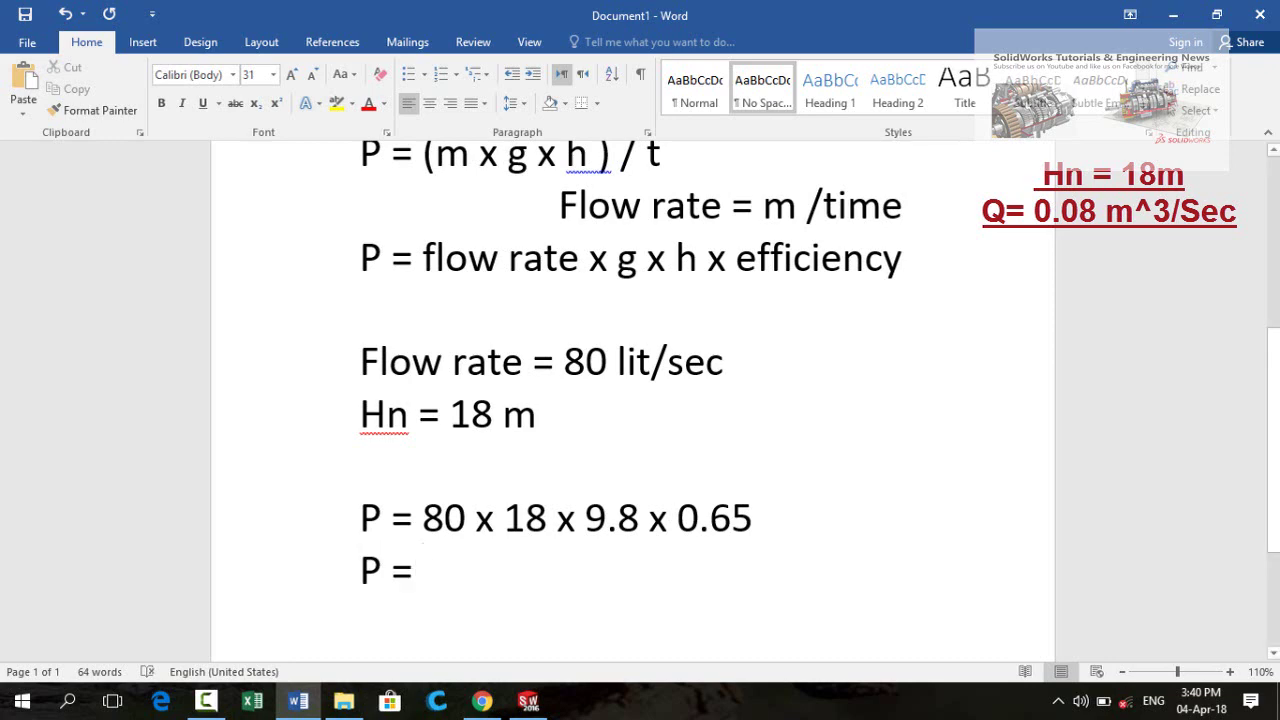
pyautogui.click(22, 702)
# In Calculator, compute 80 × 18 × 9.8 × 0.65 = 9172.8 and divide by 1000 to get 9.1728.
pyautogui.write('cal')
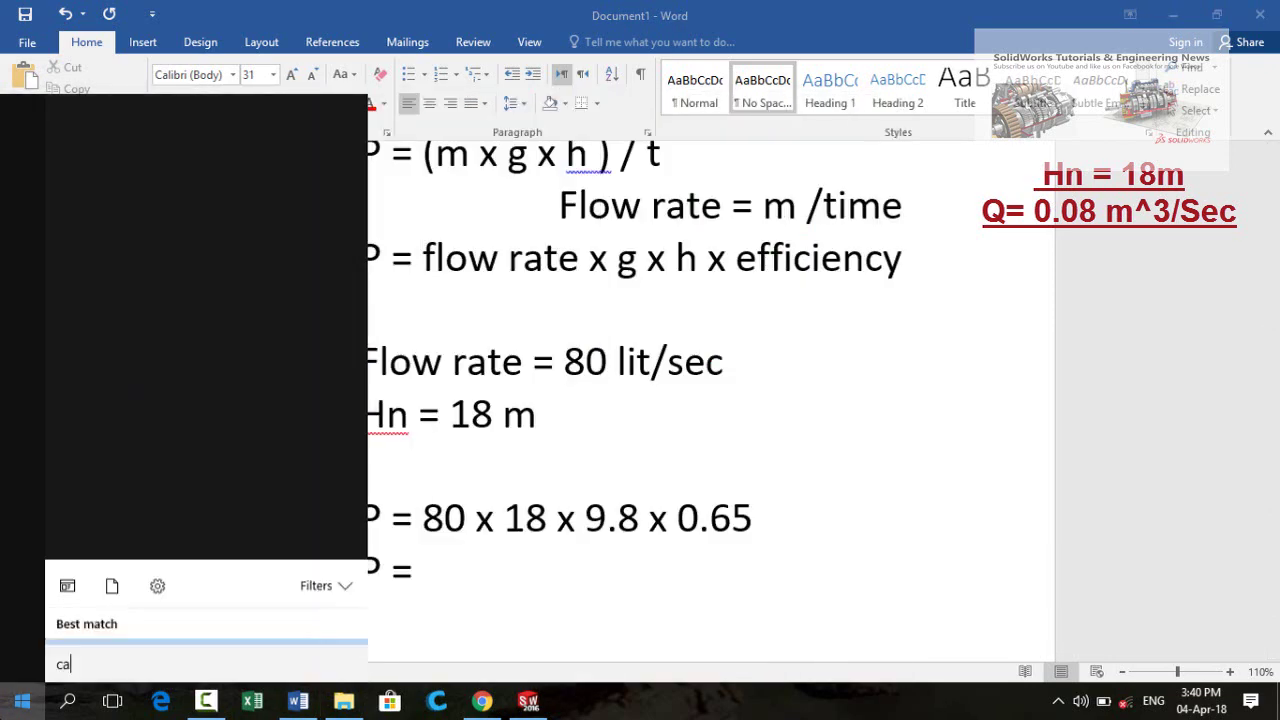
pyautogui.click(109, 214)
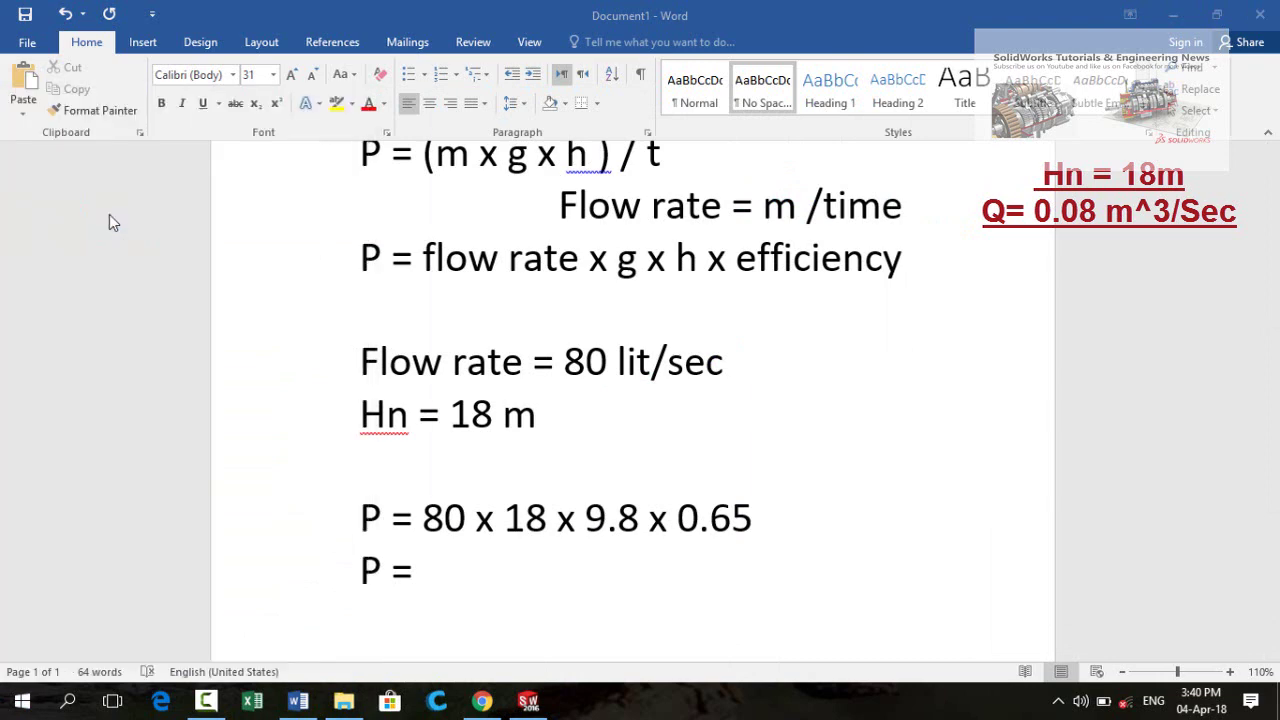
pyautogui.moveTo(545, 83); pyautogui.dragTo(922, 80)
pyautogui.write('80')
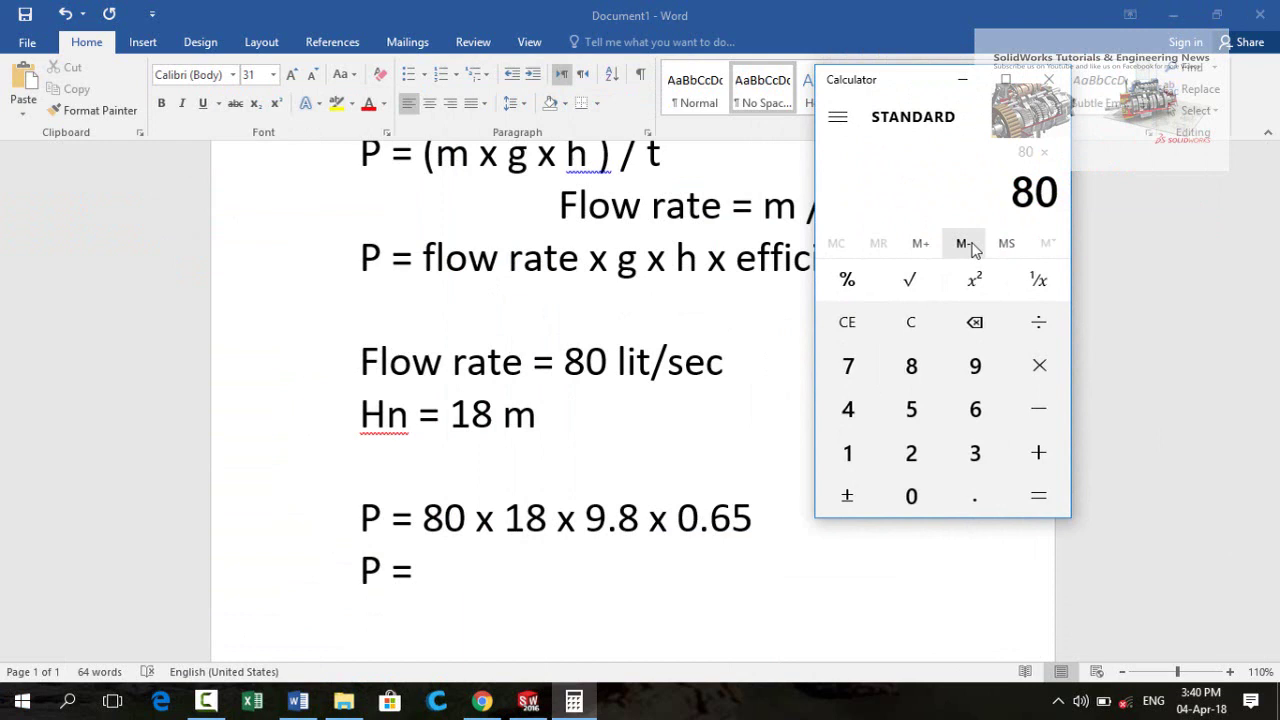
pyautogui.write('18')
pyautogui.write('*')
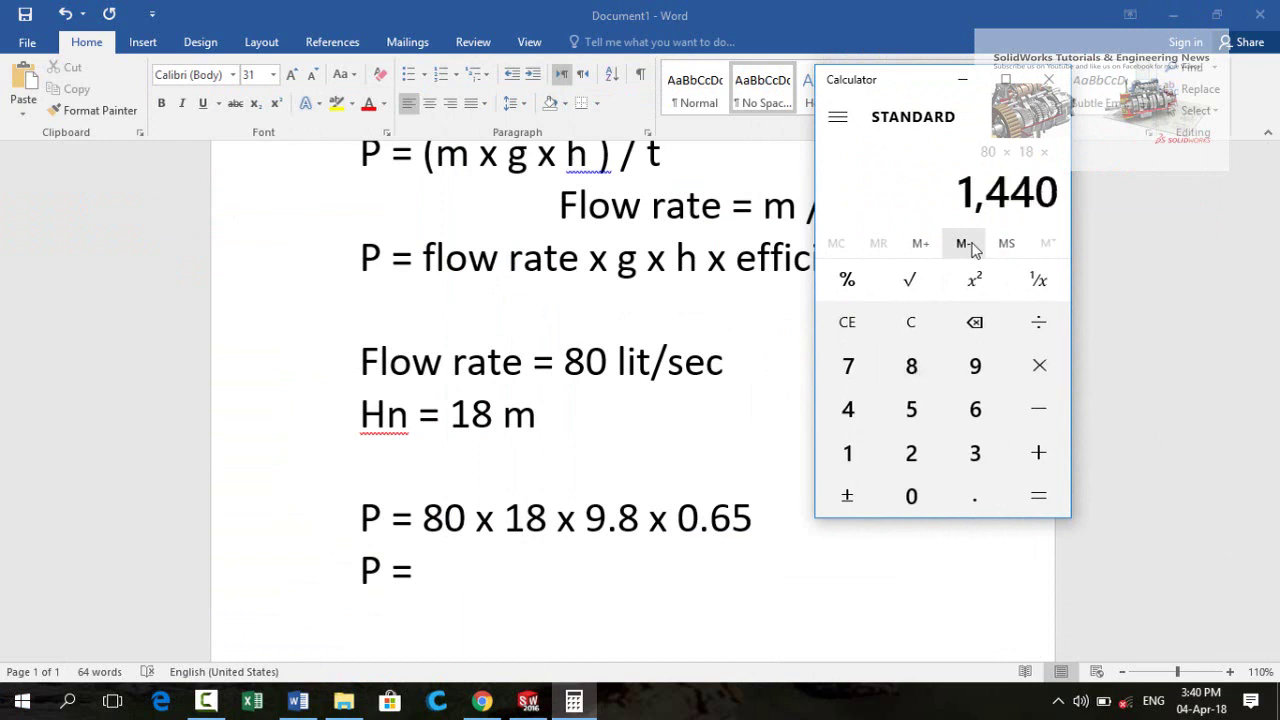
pyautogui.write('9.8*')
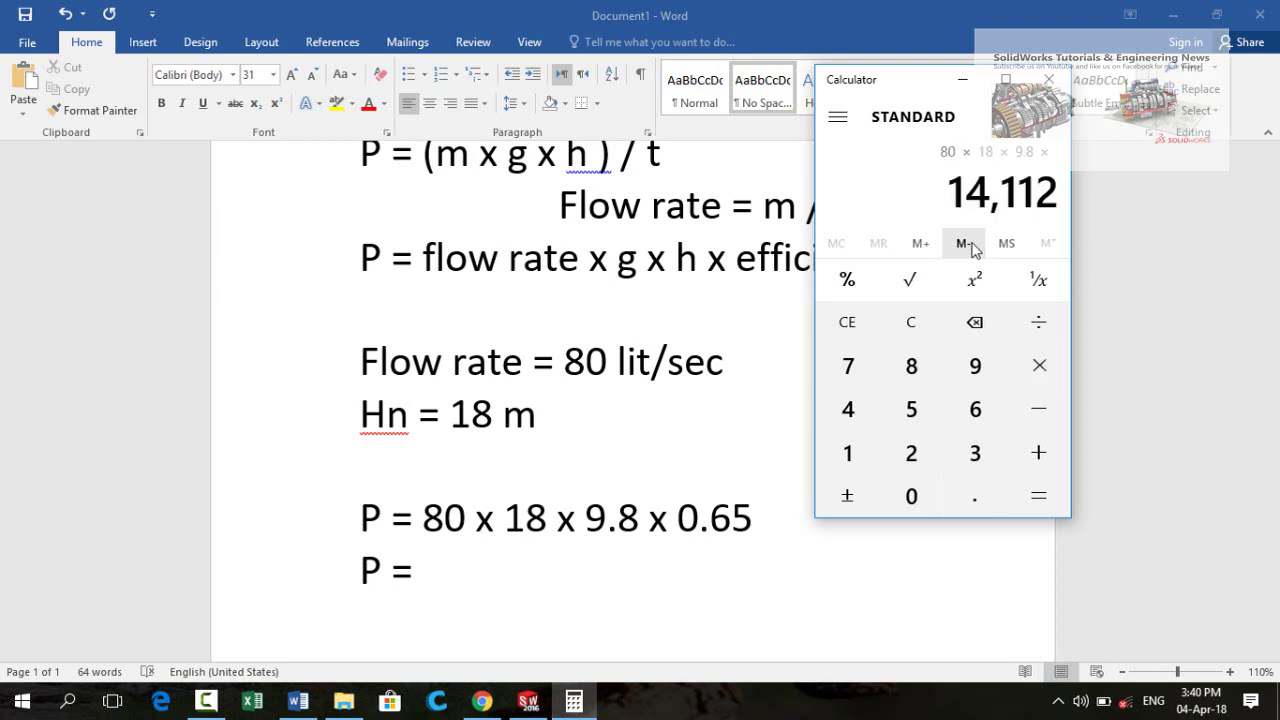
pyautogui.write('0.65')
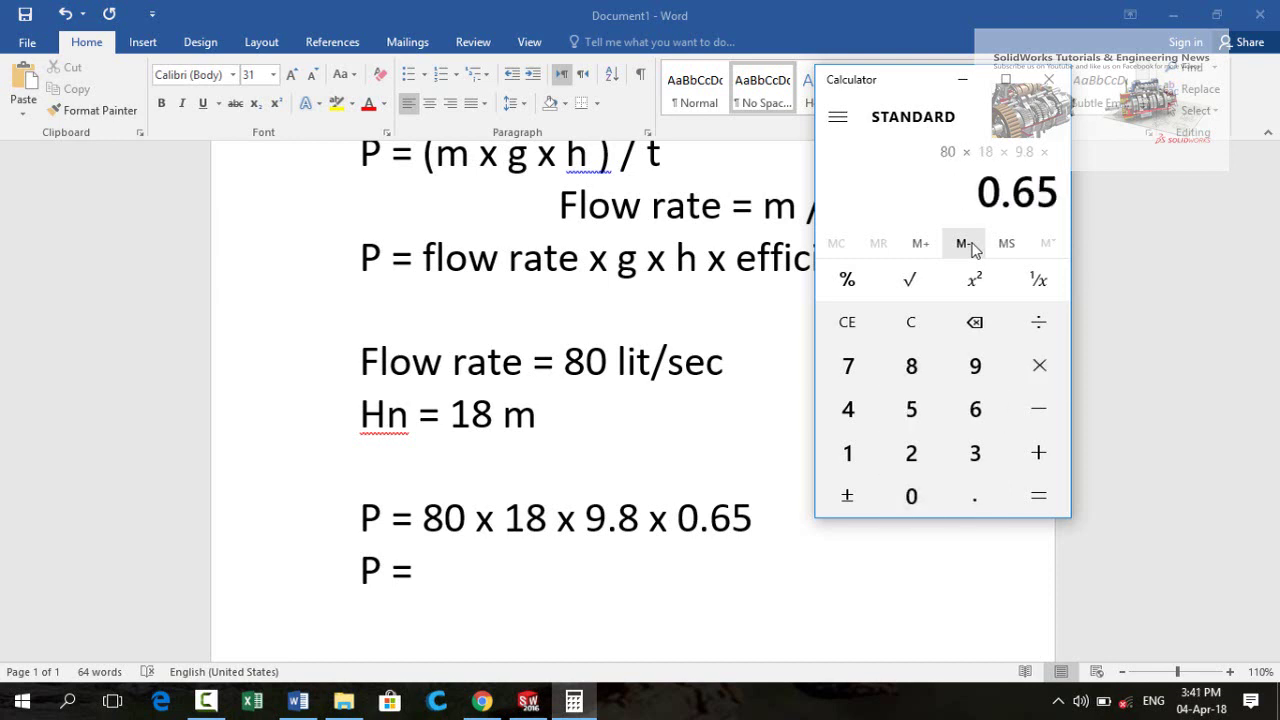
pyautogui.press('Return')
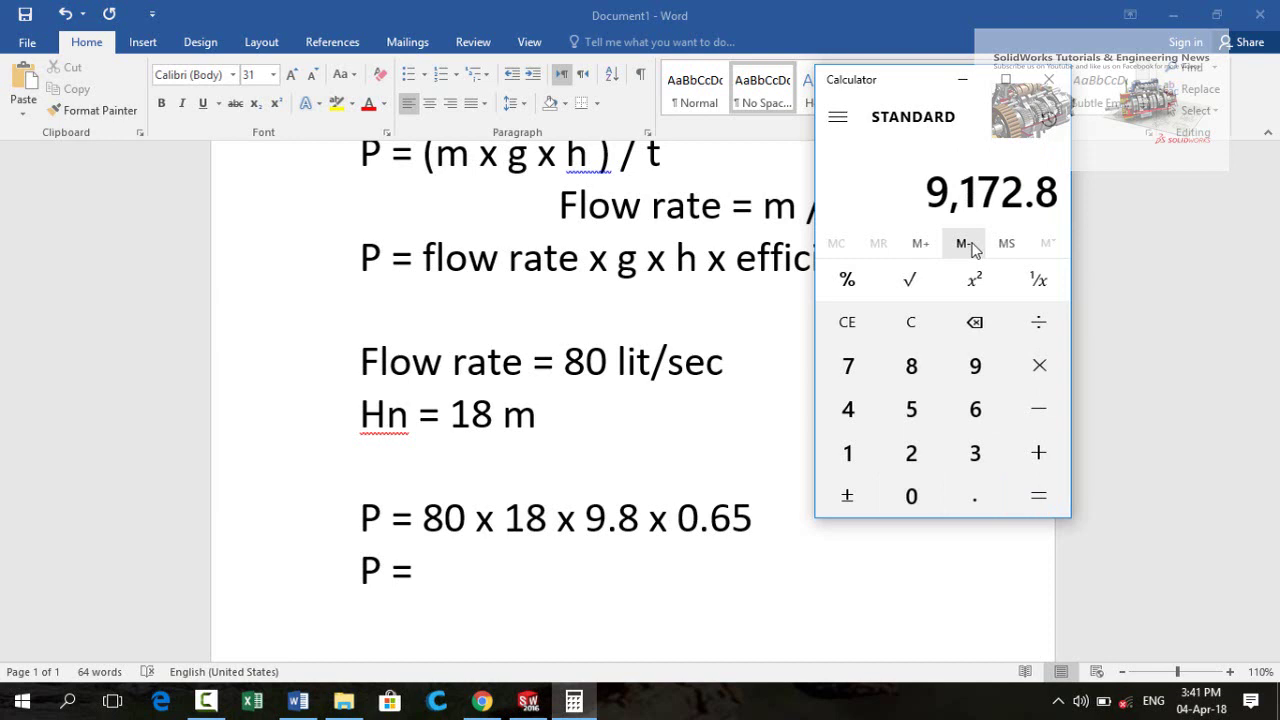
pyautogui.press('/')
pyautogui.write('1000')
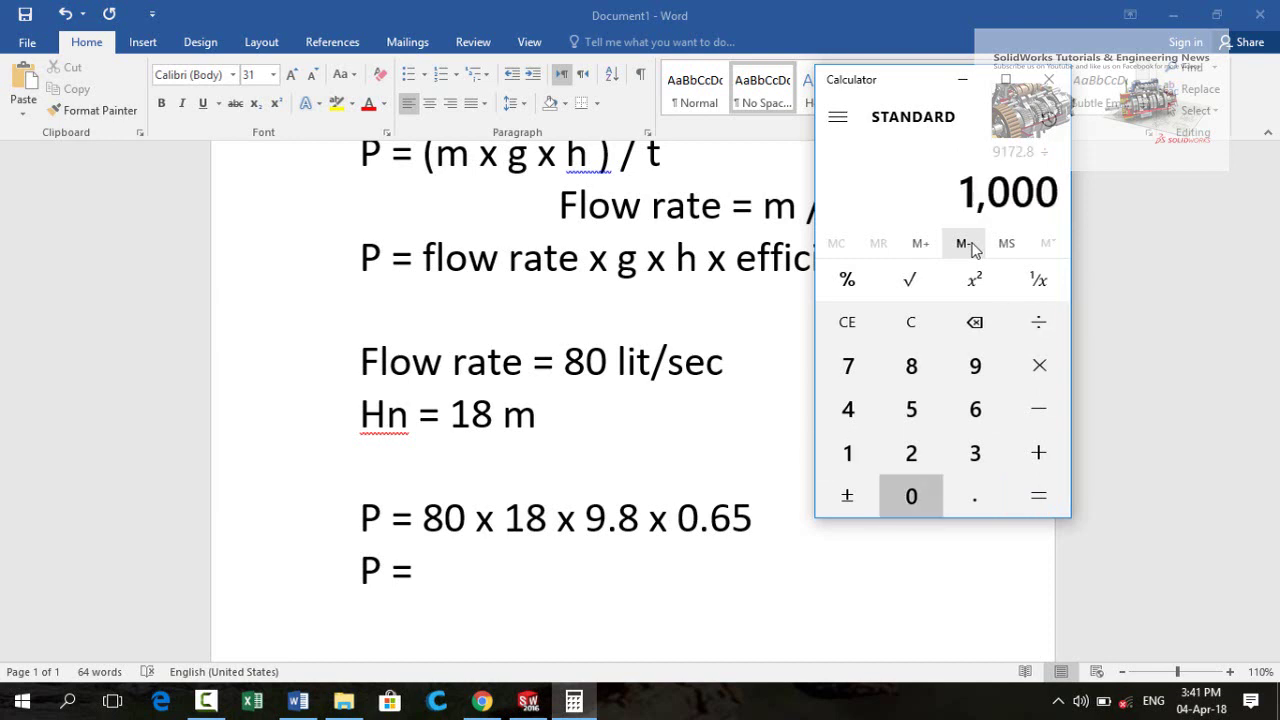
pyautogui.press('Return')
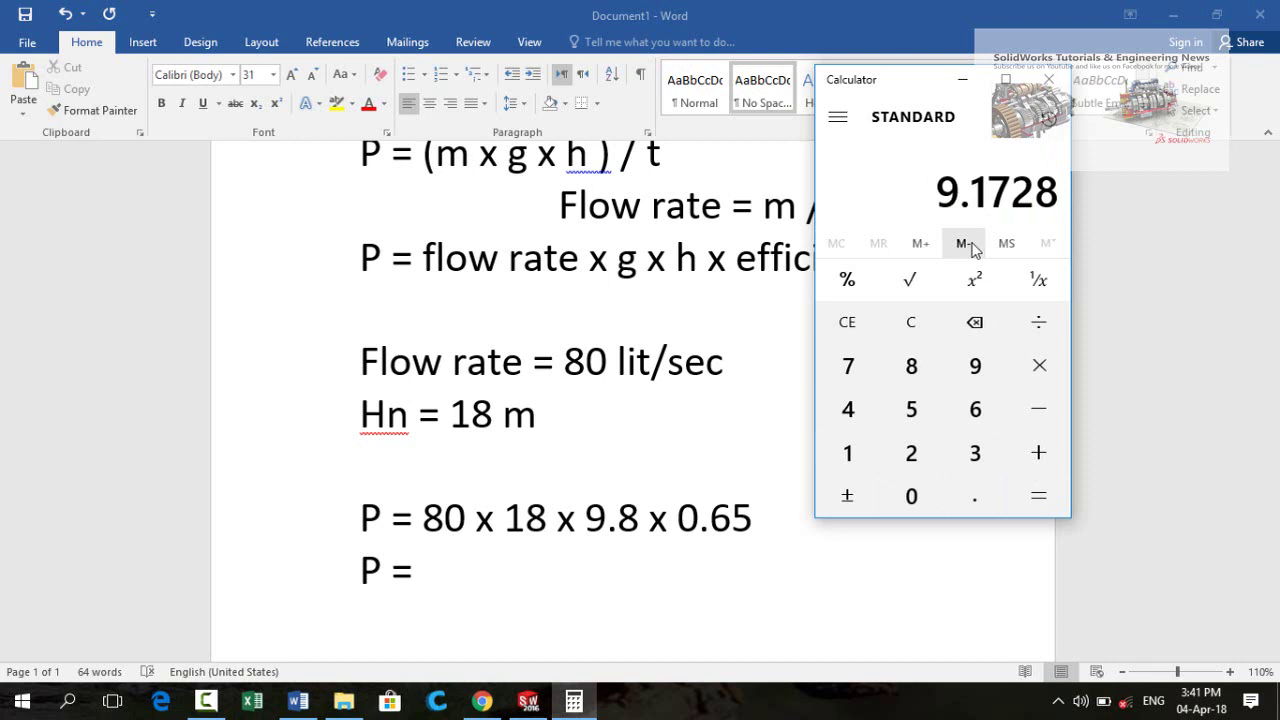
# Record the result as P = 9.17 kW in the Word document.
pyautogui.click(413, 592)
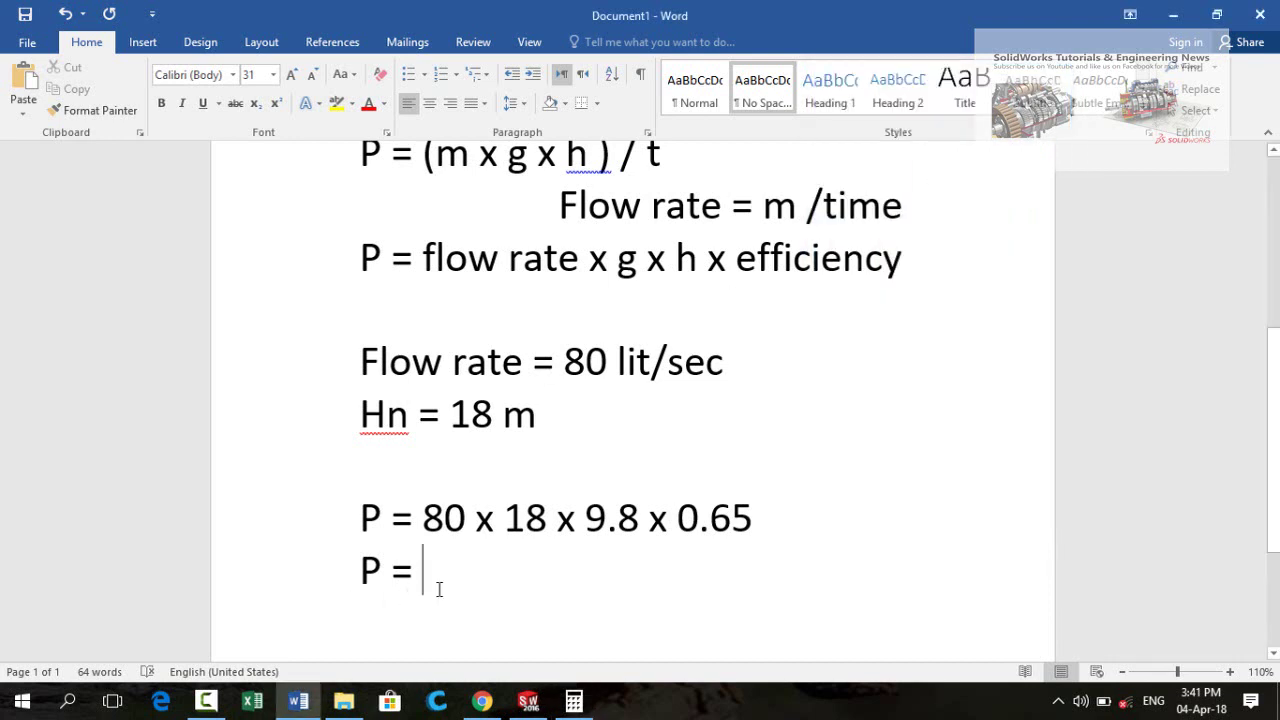
pyautogui.write('9.1')
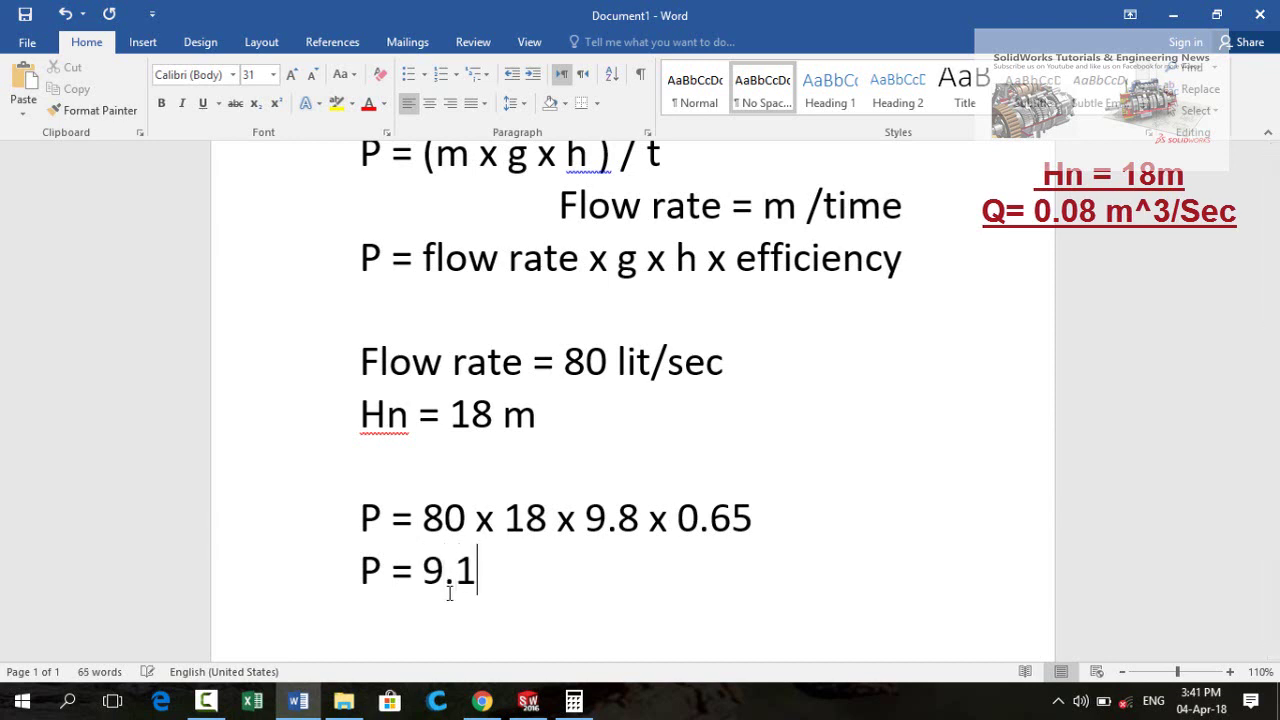
pyautogui.write('7 kW')
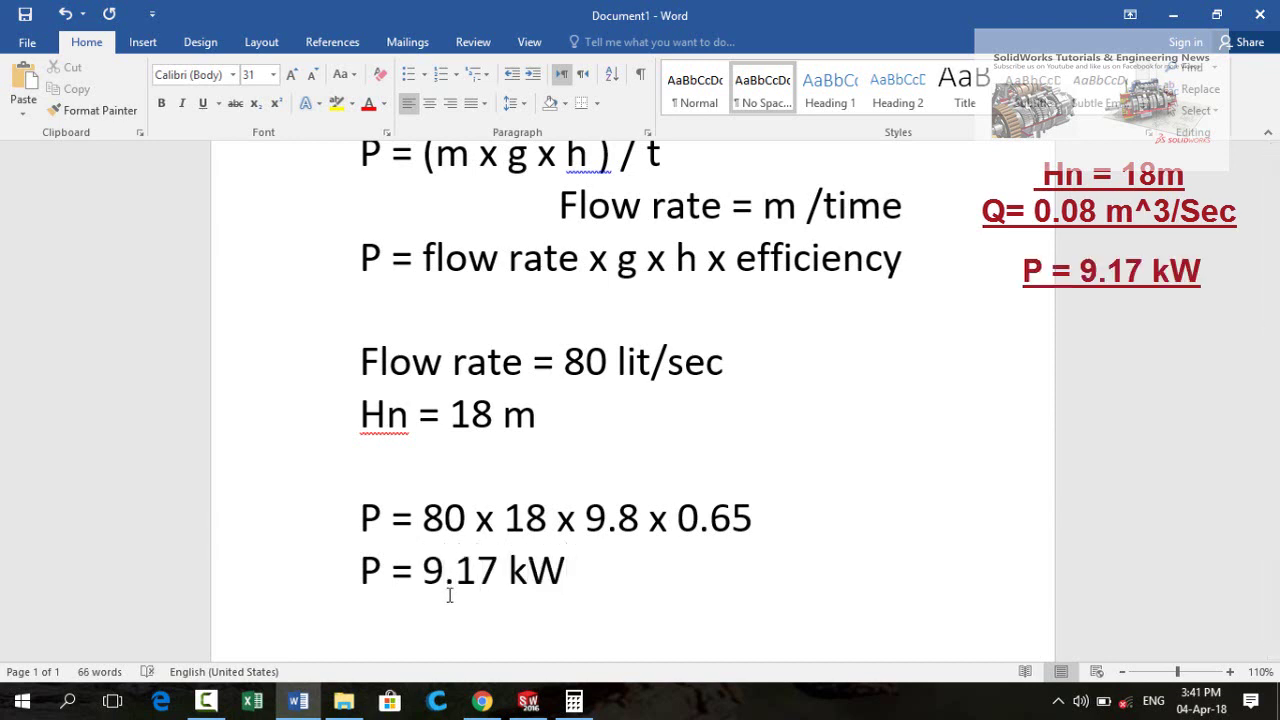
pyautogui.click(574, 700)
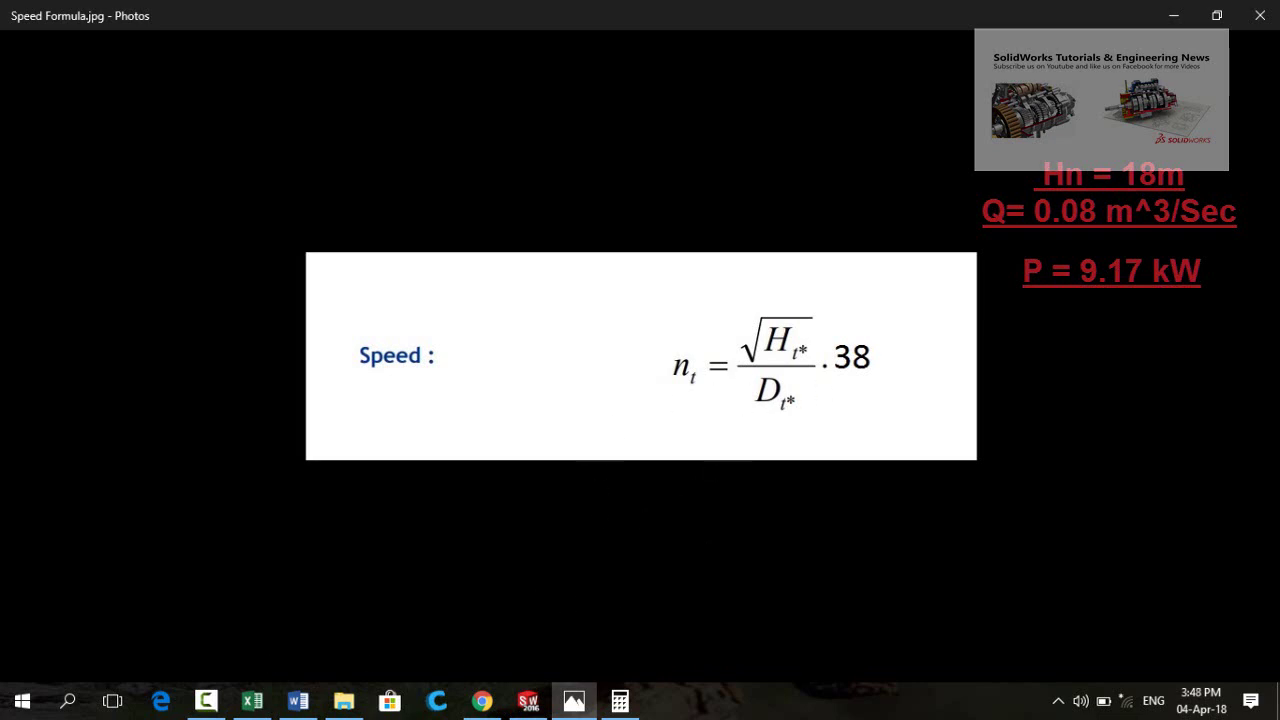
# Return to Word from the Speed Formula.jpg image to write Speed = (√Hn * 38) / Dt.
pyautogui.click(298, 700)
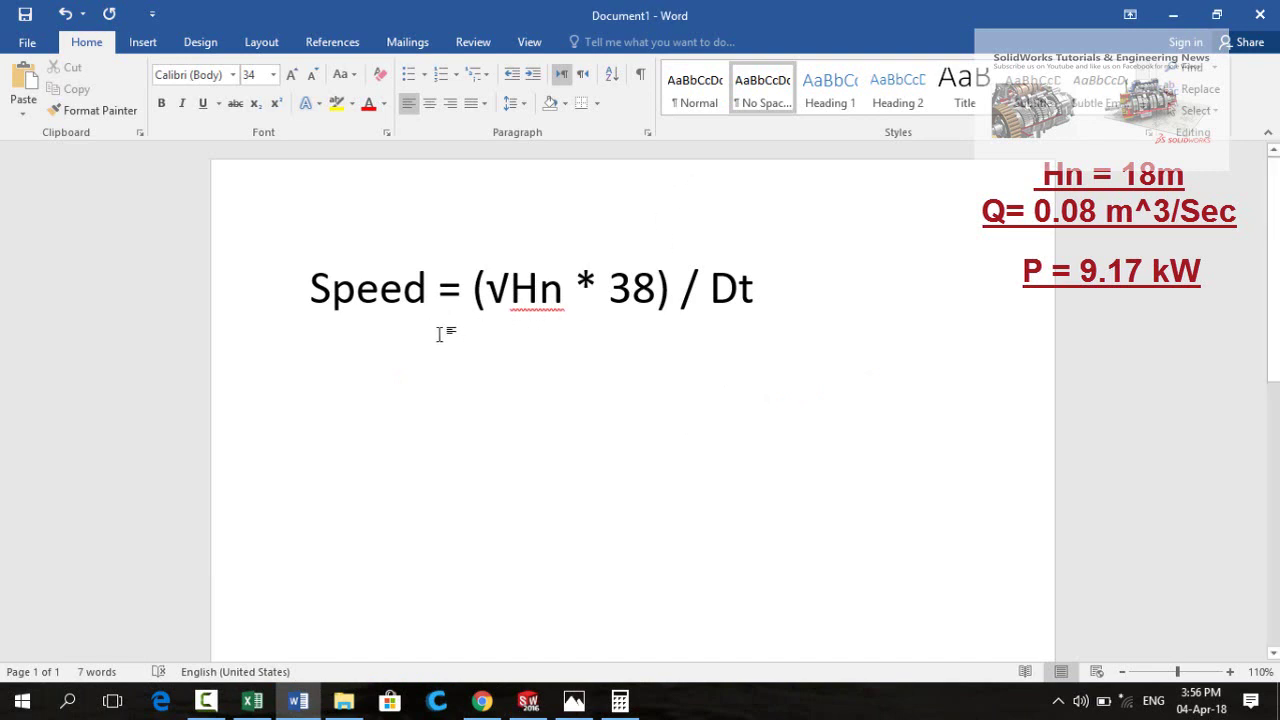
# Write Speed = (√18 * 38) / 0.3 and begin a third line reading Speed =.
pyautogui.write('Speed ')
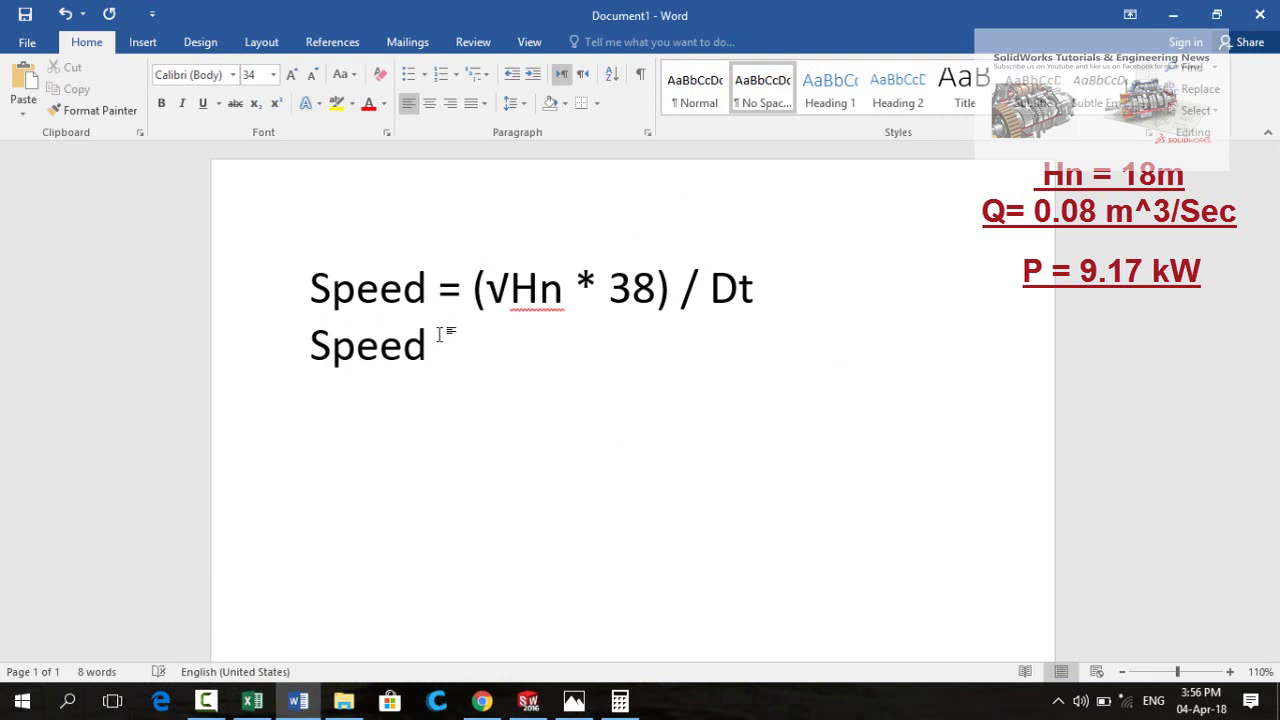
pyautogui.write('= √')
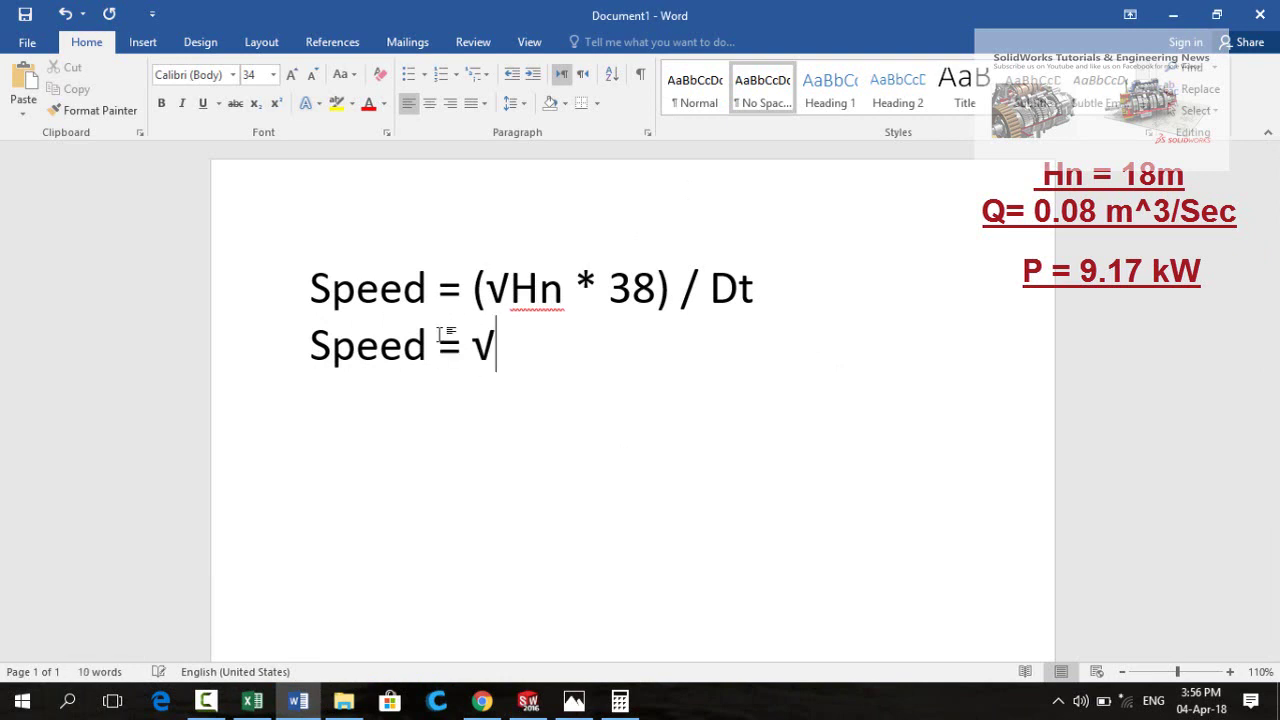
pyautogui.write('18 * ')
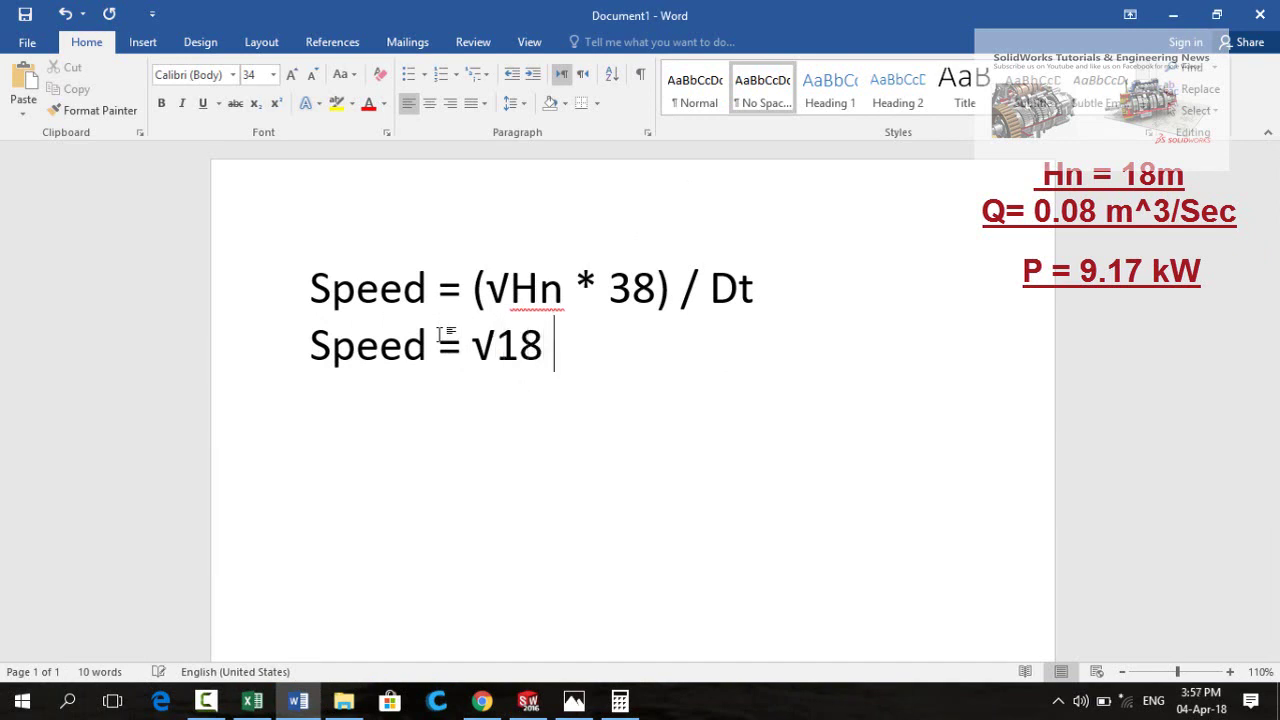
pyautogui.write('38) /')
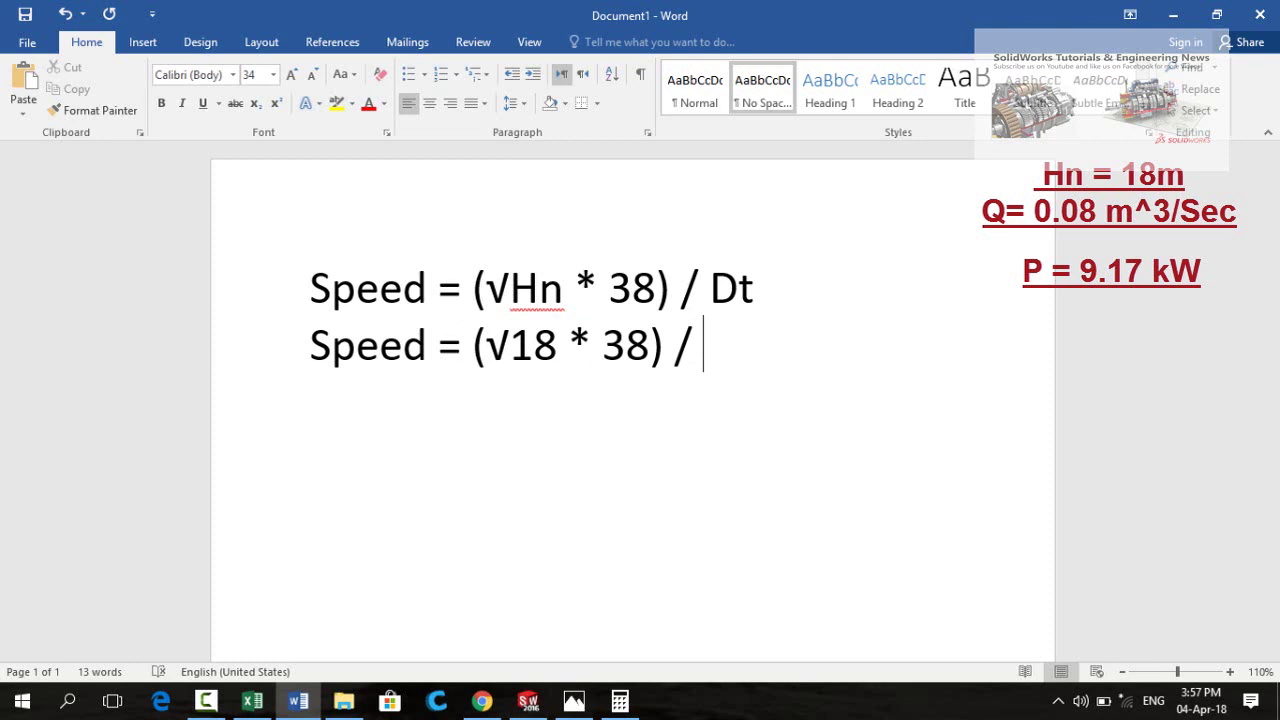
pyautogui.write('0.3')
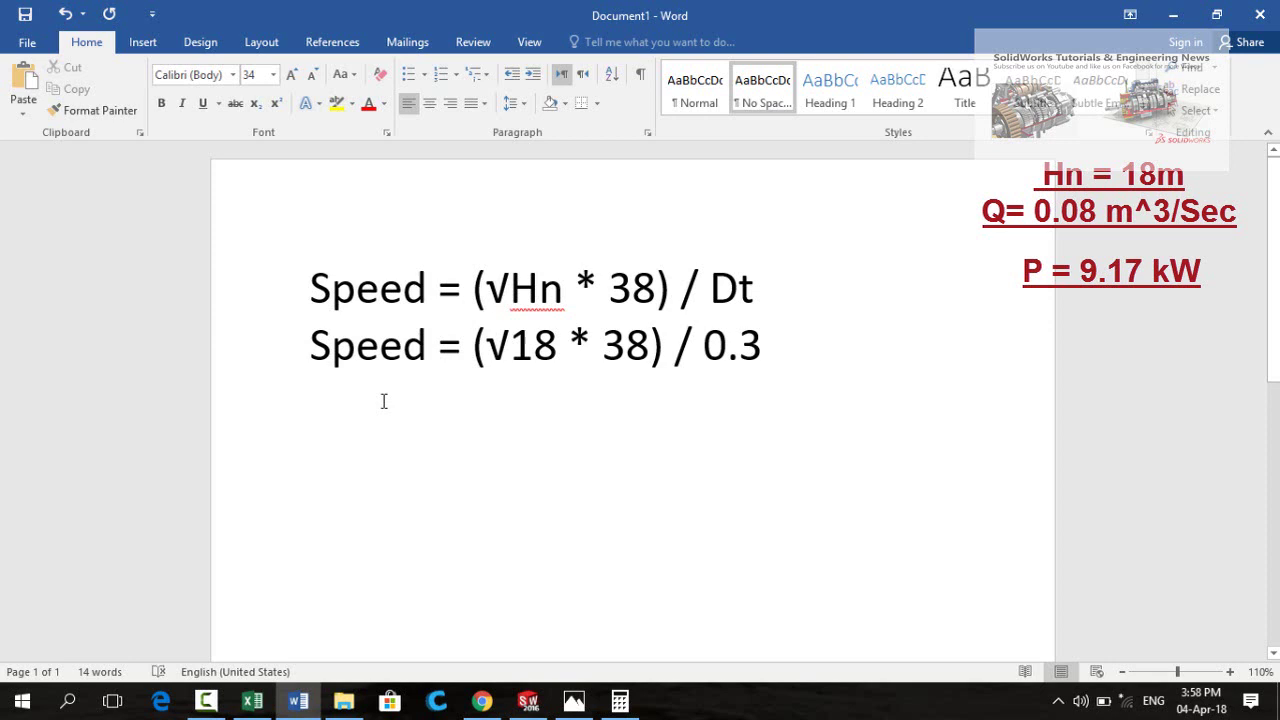
pyautogui.write('Spee')
pyautogui.press('BackSpace')
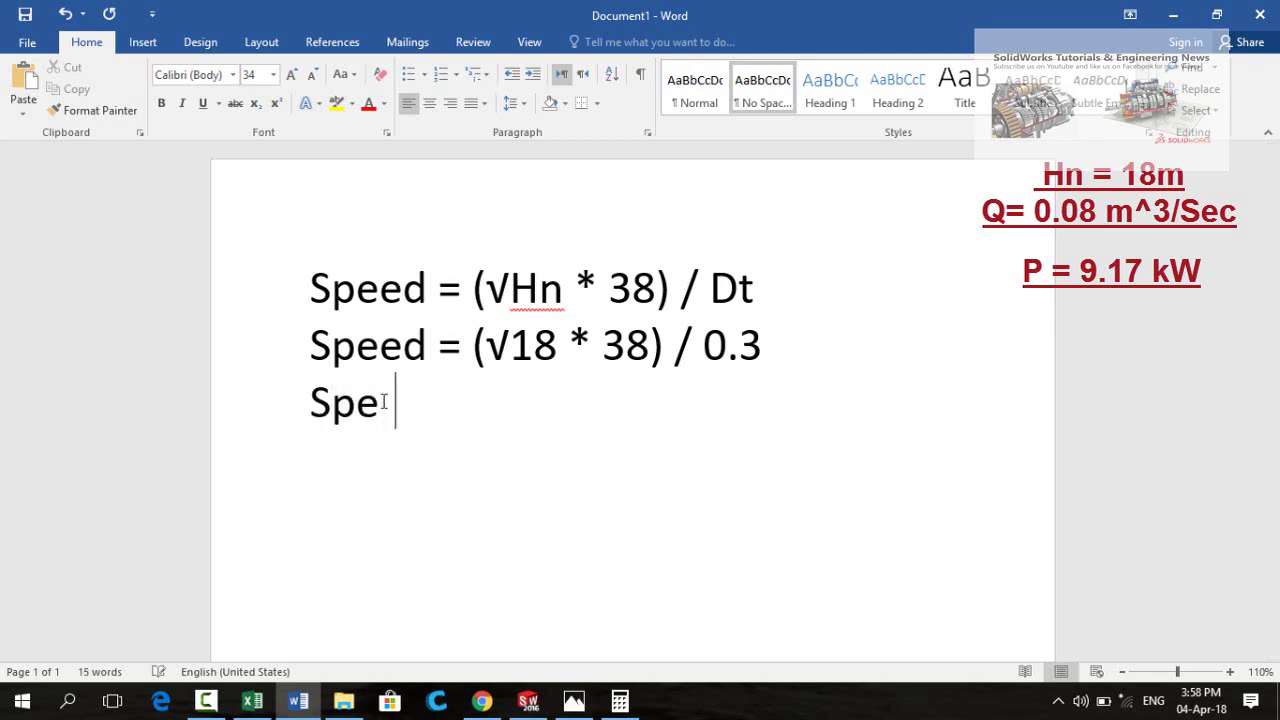
pyautogui.write('ed =')
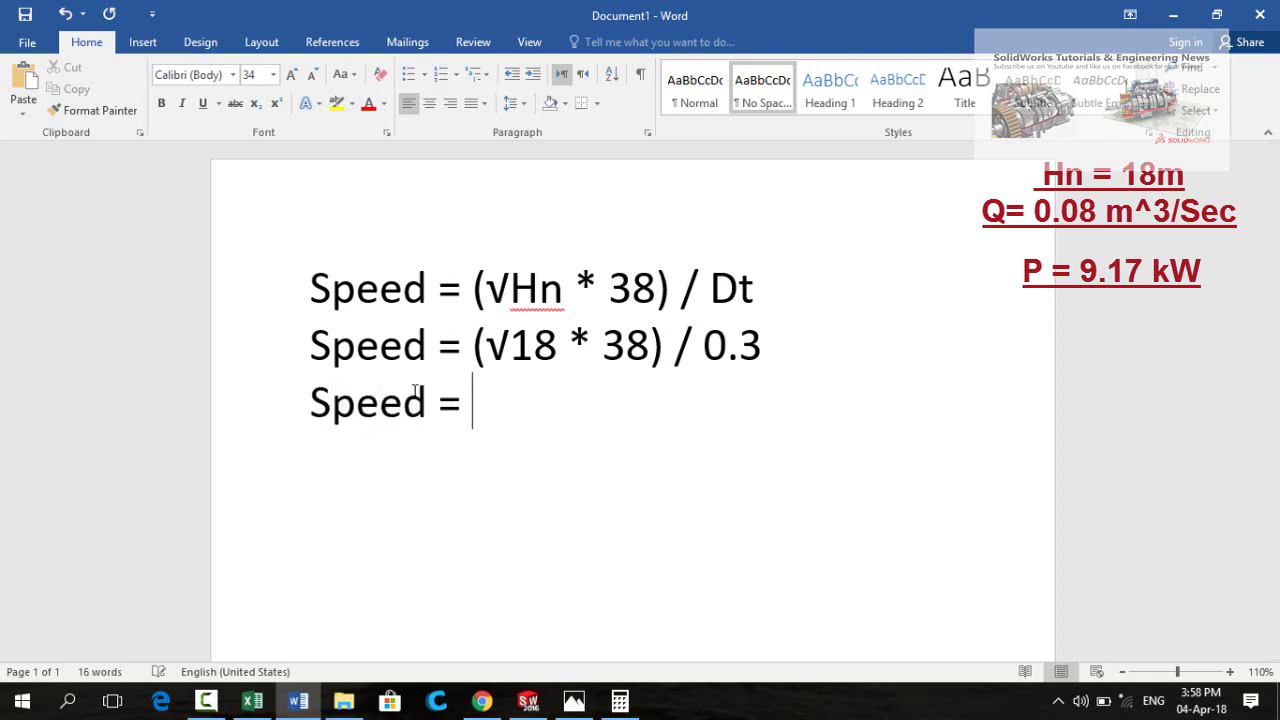
pyautogui.click(620, 700)
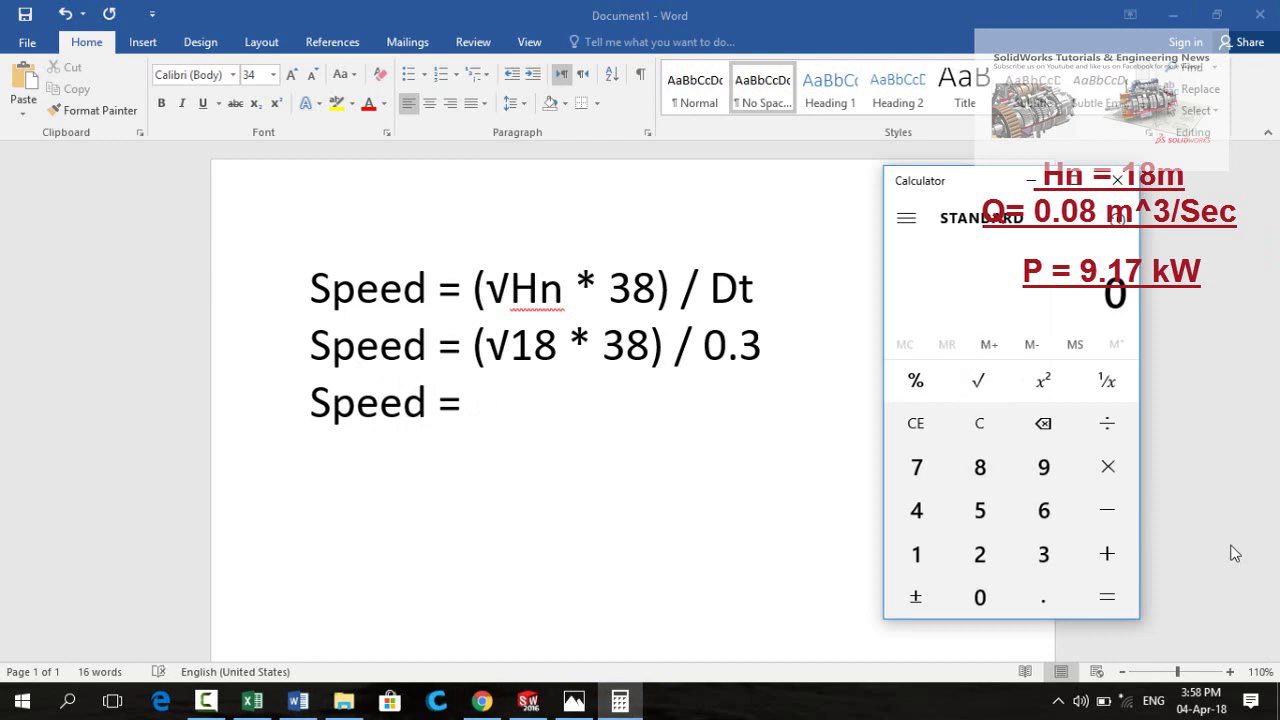
# Compute √18 × 38 ÷ 0.3 = 537.40 in Calculator and enter Speed = 537 in Word.
pyautogui.write('18')
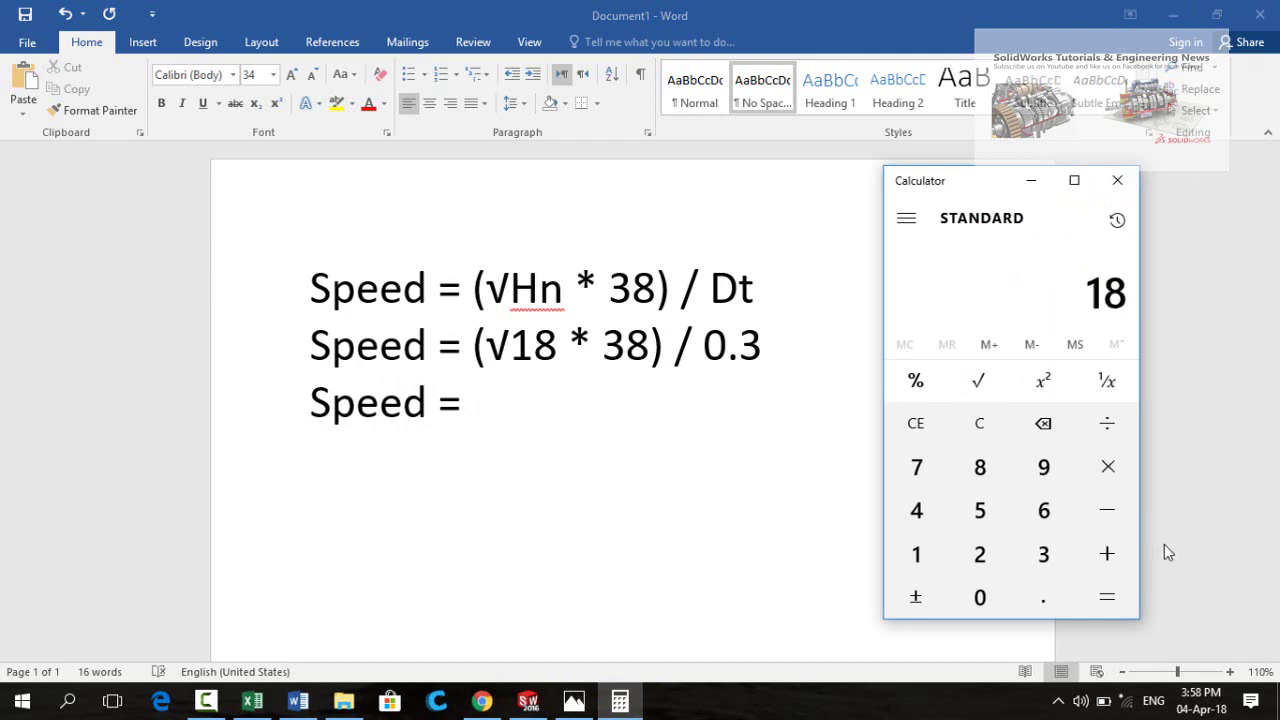
pyautogui.click(980, 382)
pyautogui.click(1107, 467)
pyautogui.write('38')
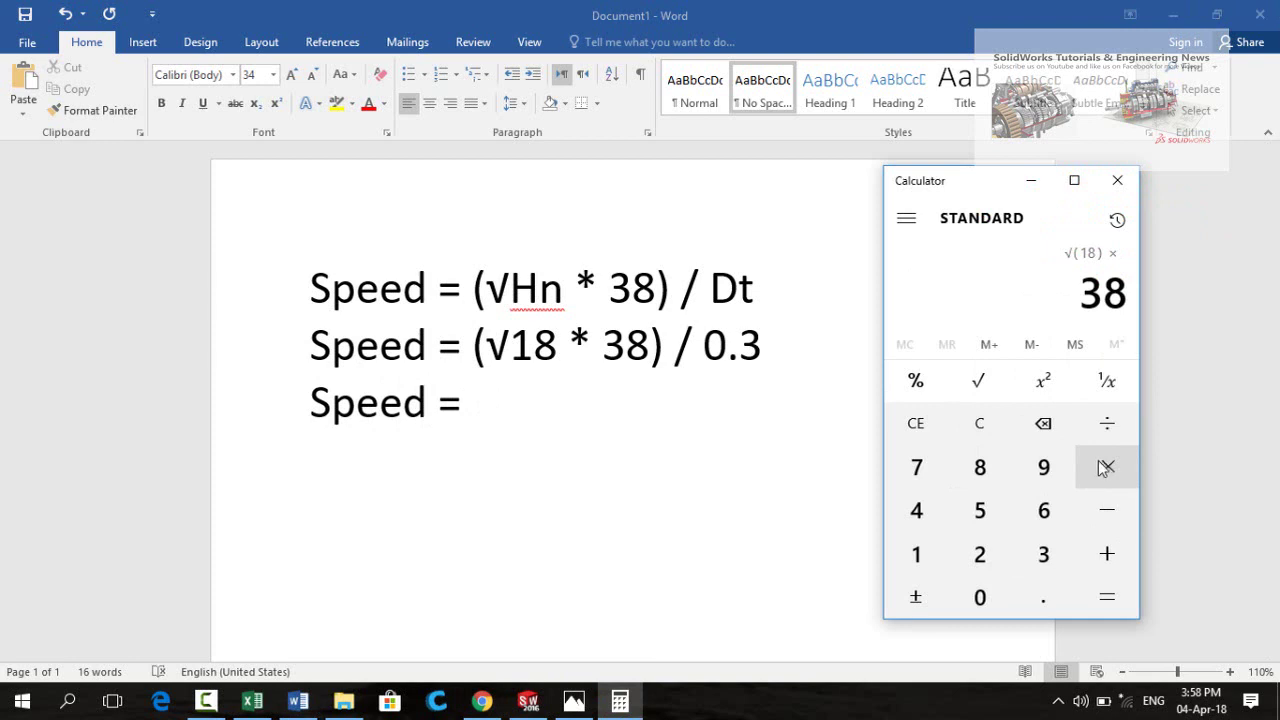
pyautogui.click(1098, 595)
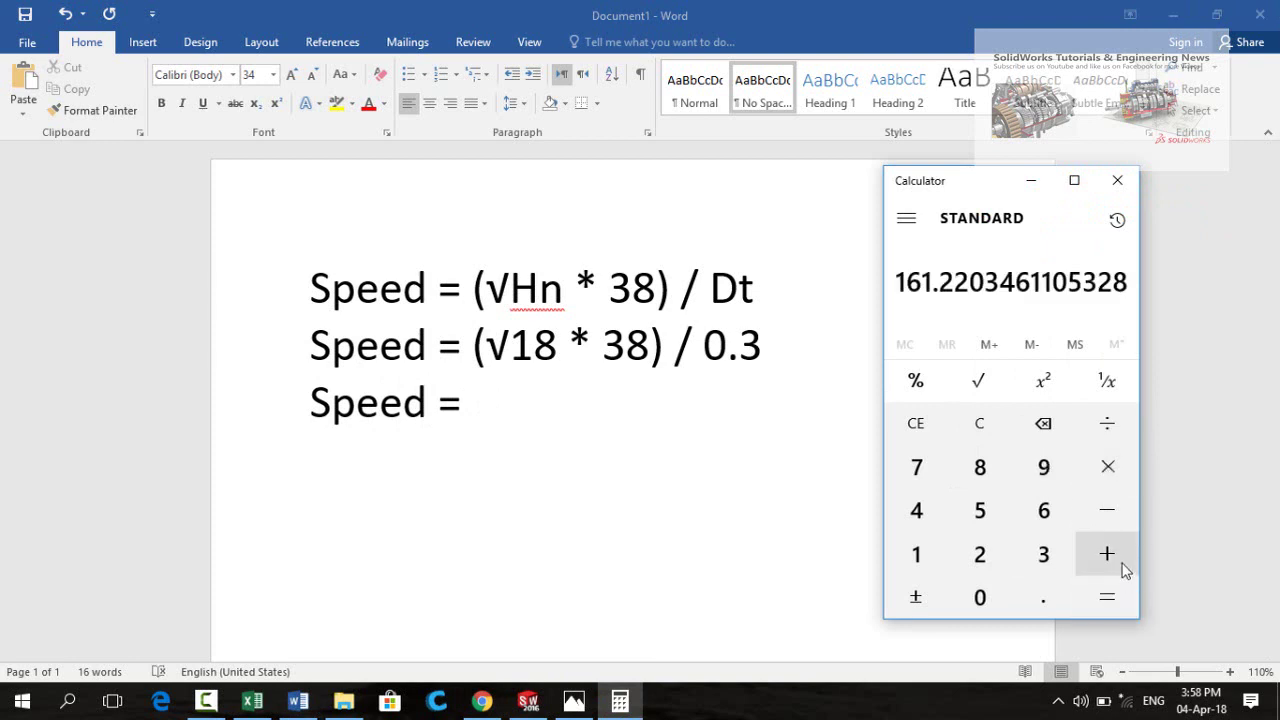
pyautogui.click(1107, 425)
pyautogui.write('0.3')
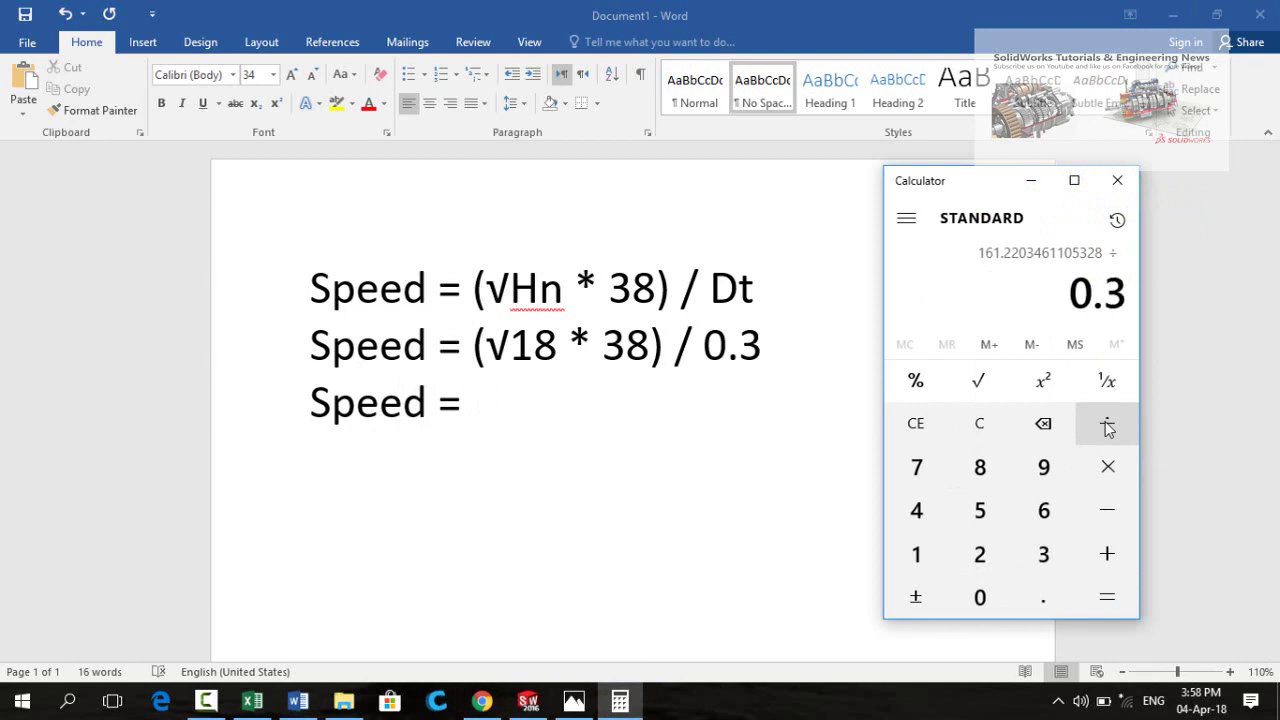
pyautogui.press('Return')
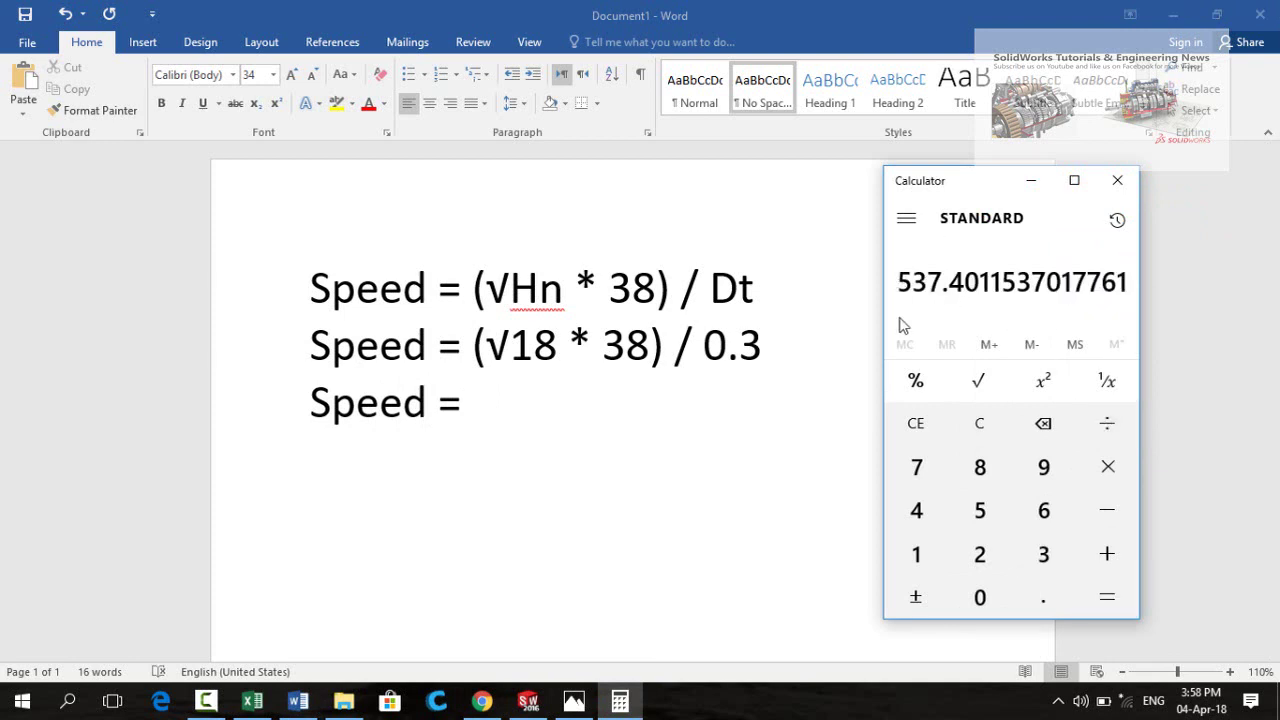
pyautogui.click(522, 420)
pyautogui.write('537')
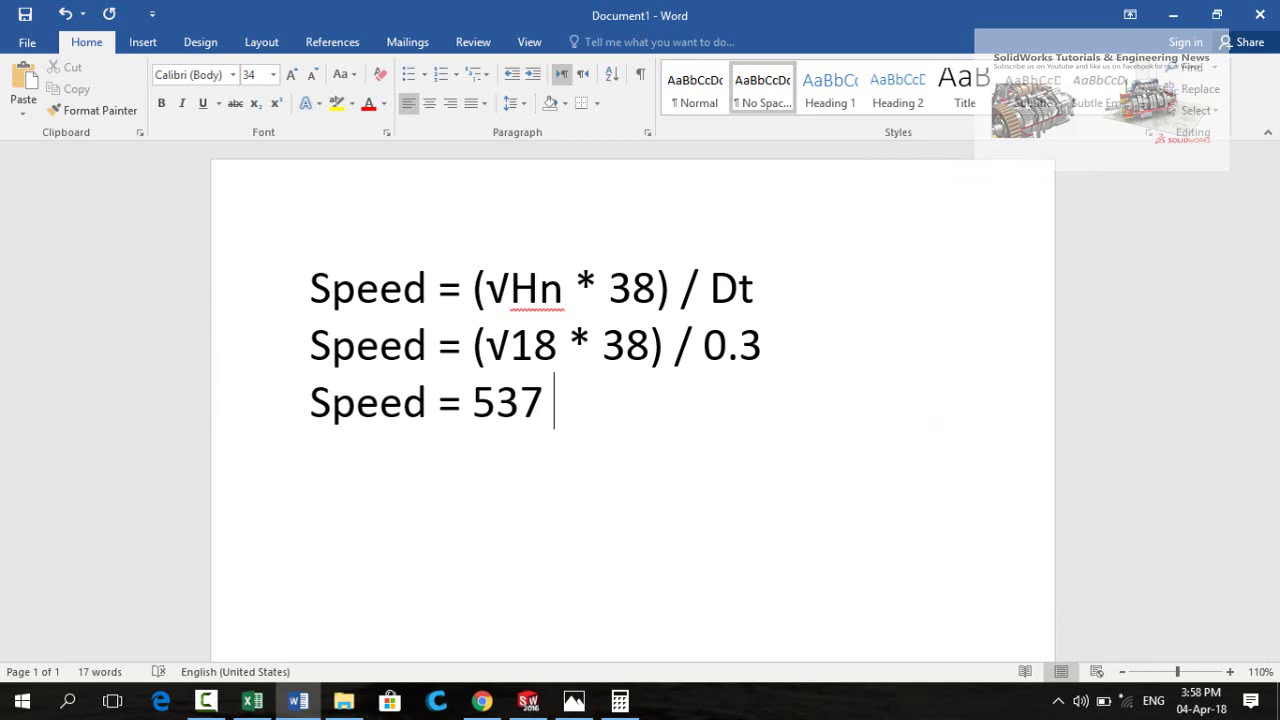
# Finish the line as 'Speed = 537 rpm' and write the rule 'Runway speed = Speed at full load * 1.8'.
pyautogui.write('rpm')
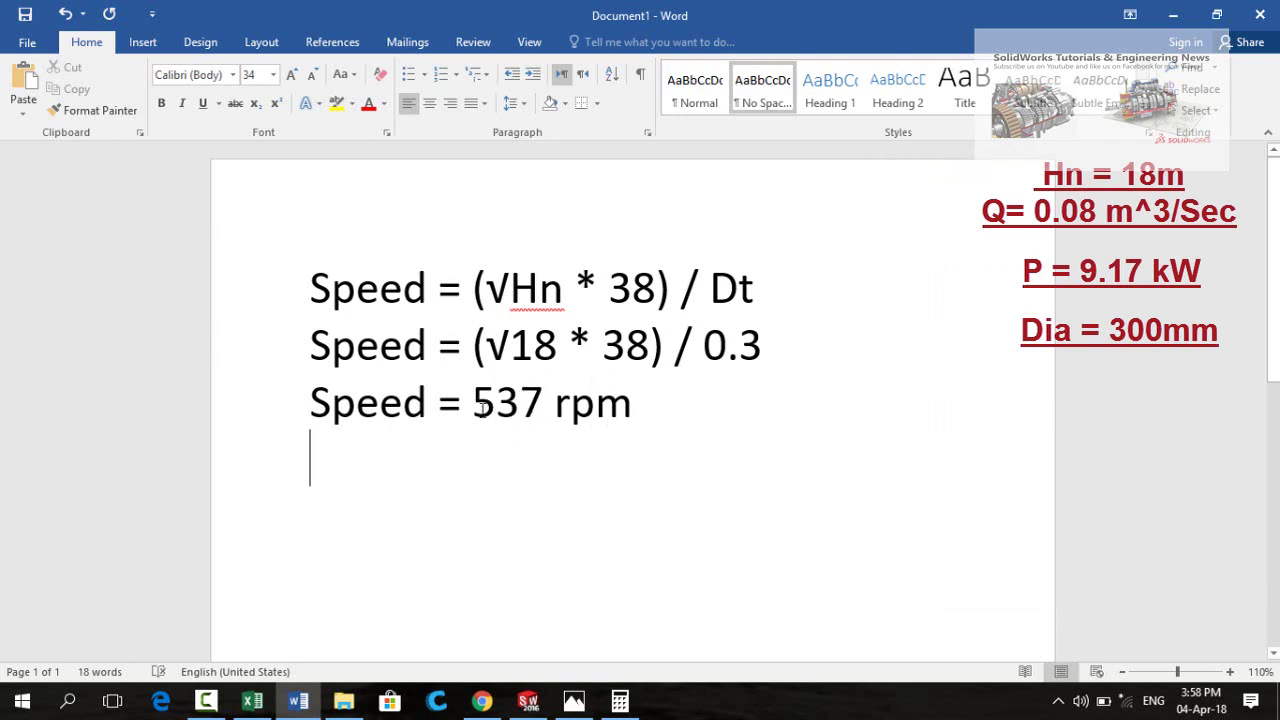
pyautogui.moveTo(473, 403); pyautogui.dragTo(628, 405)
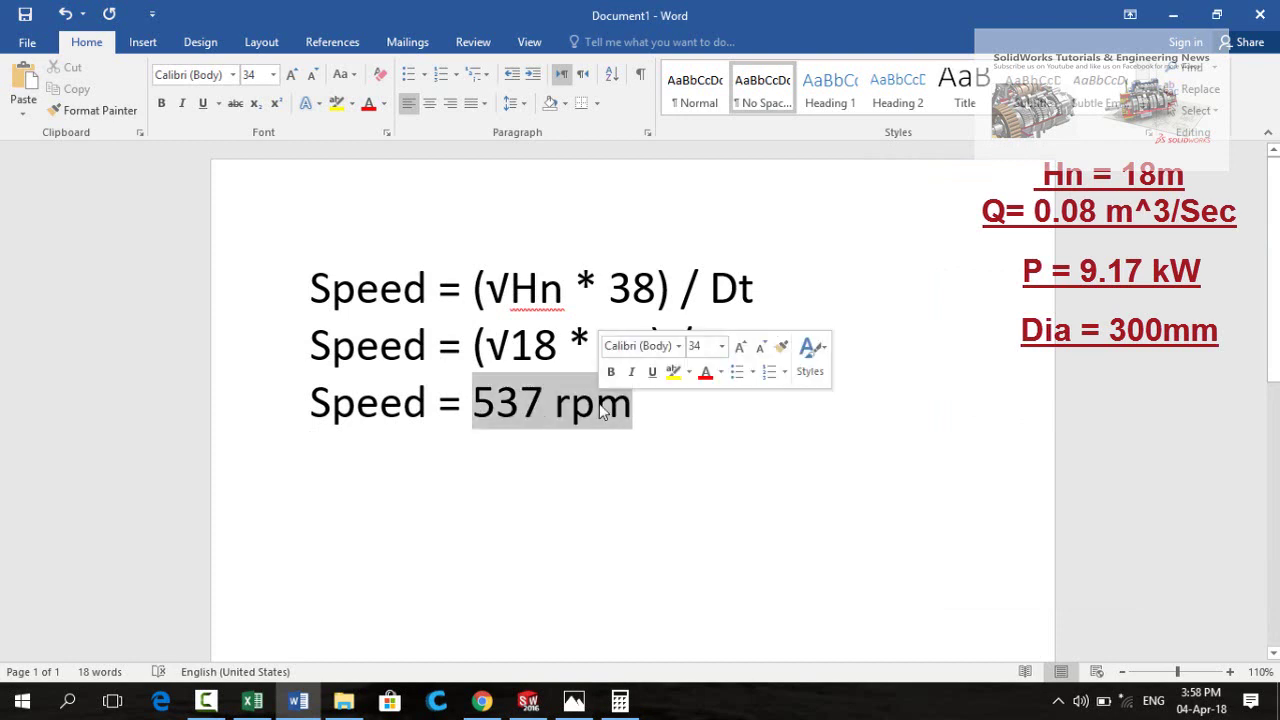
pyautogui.click(455, 471)
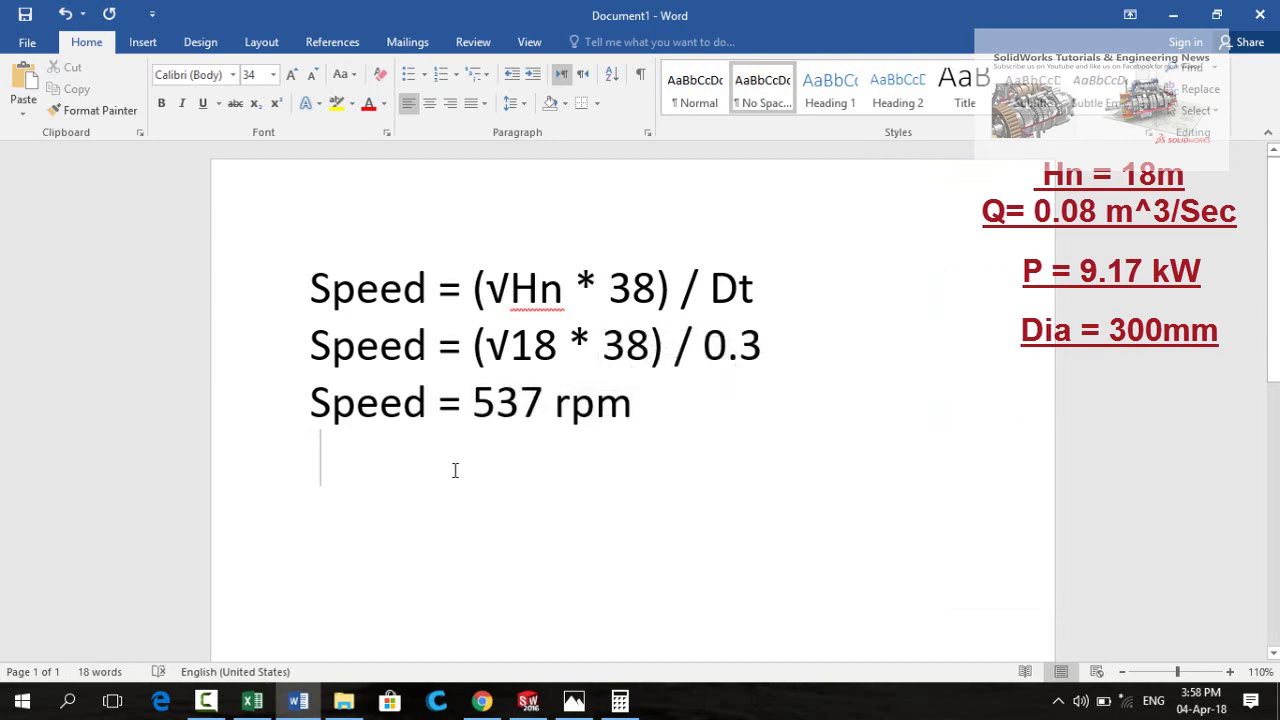
pyautogui.write('Runway speed = ')
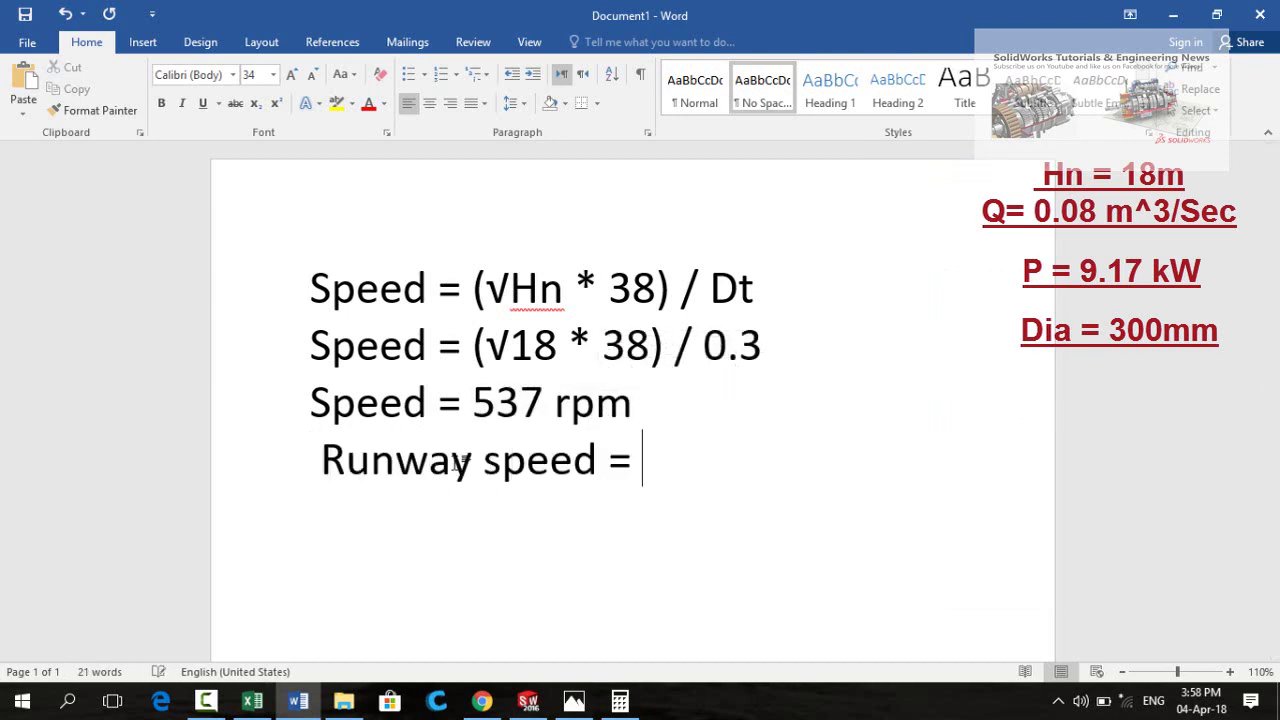
pyautogui.write('Speed at full load * 1.8')
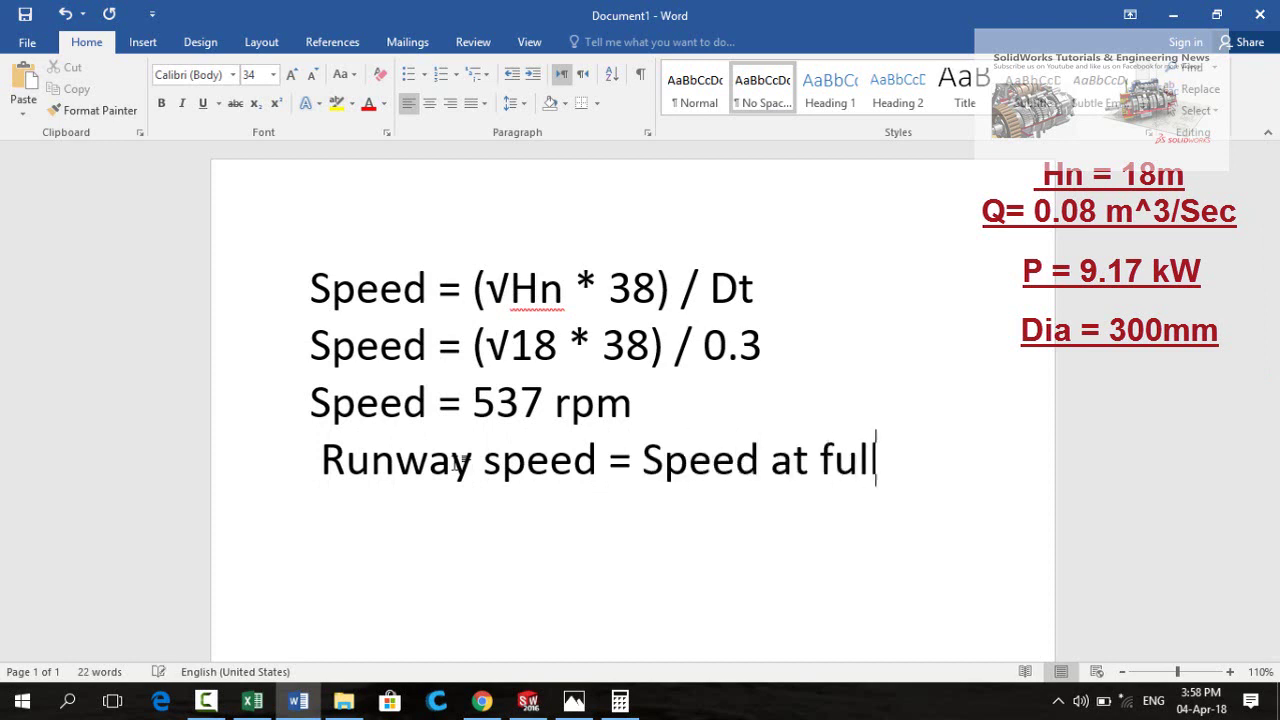
# Shrink the rule's font and start a new line 'Runway speed = 537 * 1.8'.
pyautogui.hotkey('ctrl', 'shift', 'Left')
pyautogui.hotkey('ctrl', 'shift', 'Left')
pyautogui.hotkey('ctrl', 'shift', 'Left')
pyautogui.hotkey('ctrl', 'shift', 'Left')
pyautogui.hotkey('ctrl', 'shift', 'Left')
pyautogui.hotkey('ctrl', 'shift', 'Left')
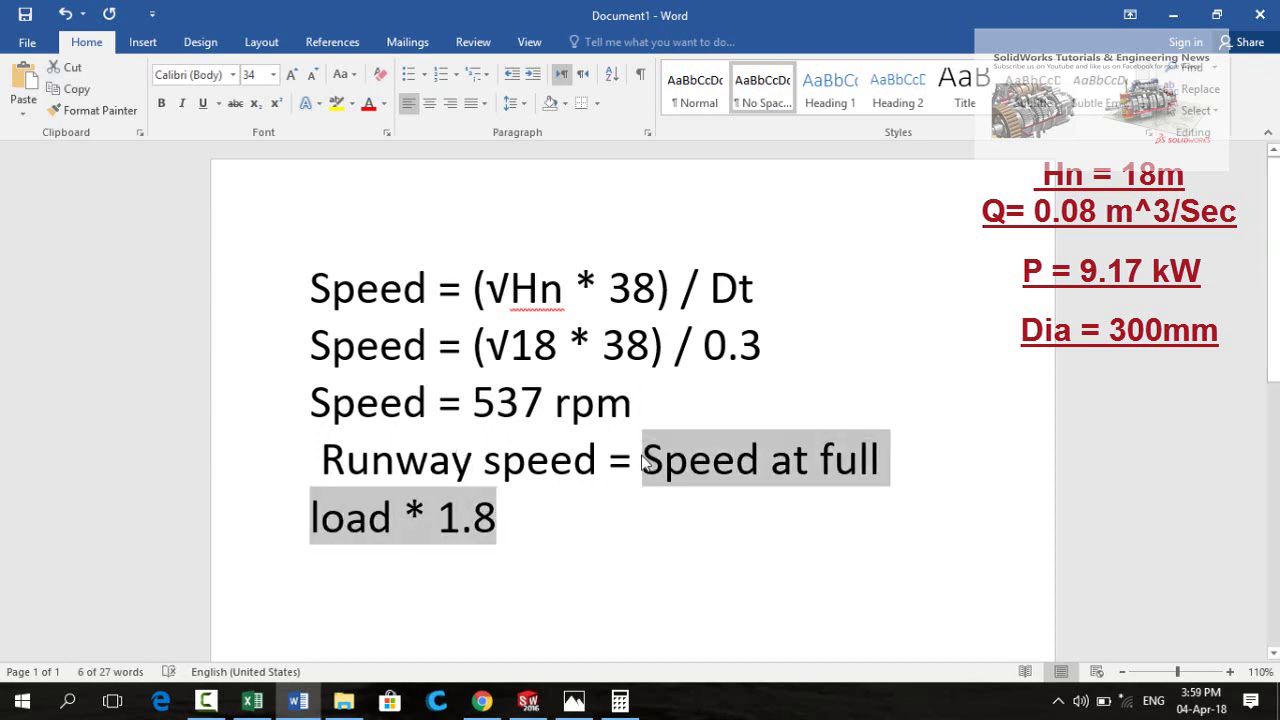
pyautogui.hotkey('ctrl', 'shift', ',')
pyautogui.hotkey('ctrl', 'shift', ',')
pyautogui.hotkey('ctrl', 'shift', ',')
pyautogui.hotkey('ctrl', 'shift', ',')
pyautogui.hotkey('ctrl', 'shift', ',')
pyautogui.hotkey('ctrl', 'shift', ',')
pyautogui.hotkey('ctrl', 'shift', ',')
pyautogui.press('End')
pyautogui.press('Return')
pyautogui.write('runway speed = ')
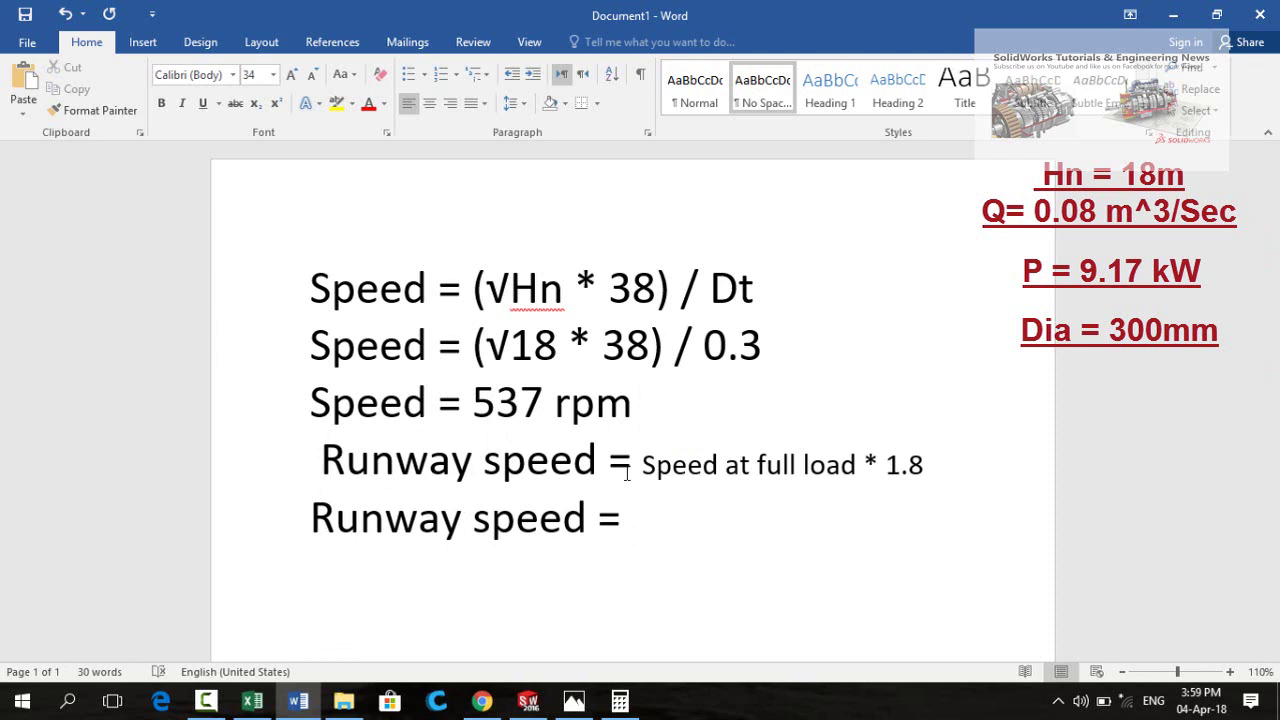
pyautogui.write('537 * 1.8')
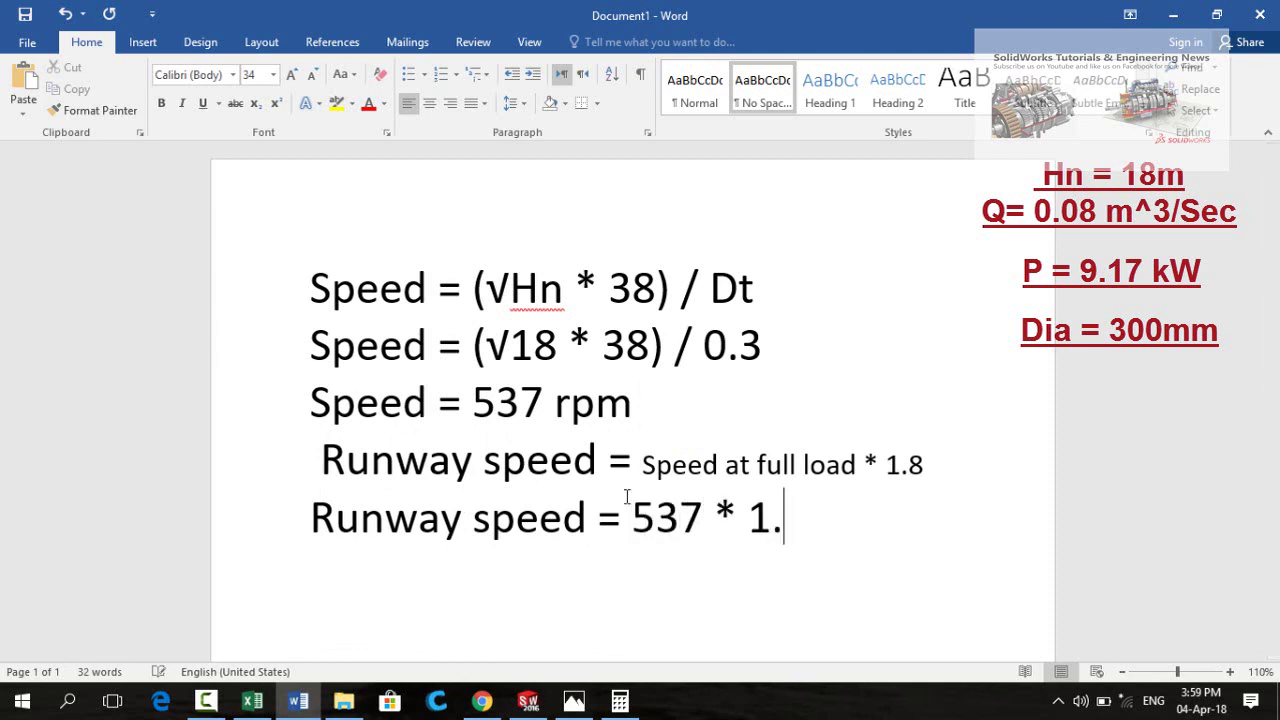
# Multiply the speed 537 by 1.8 in Calculator, giving 967.32.
pyautogui.click(620, 700)
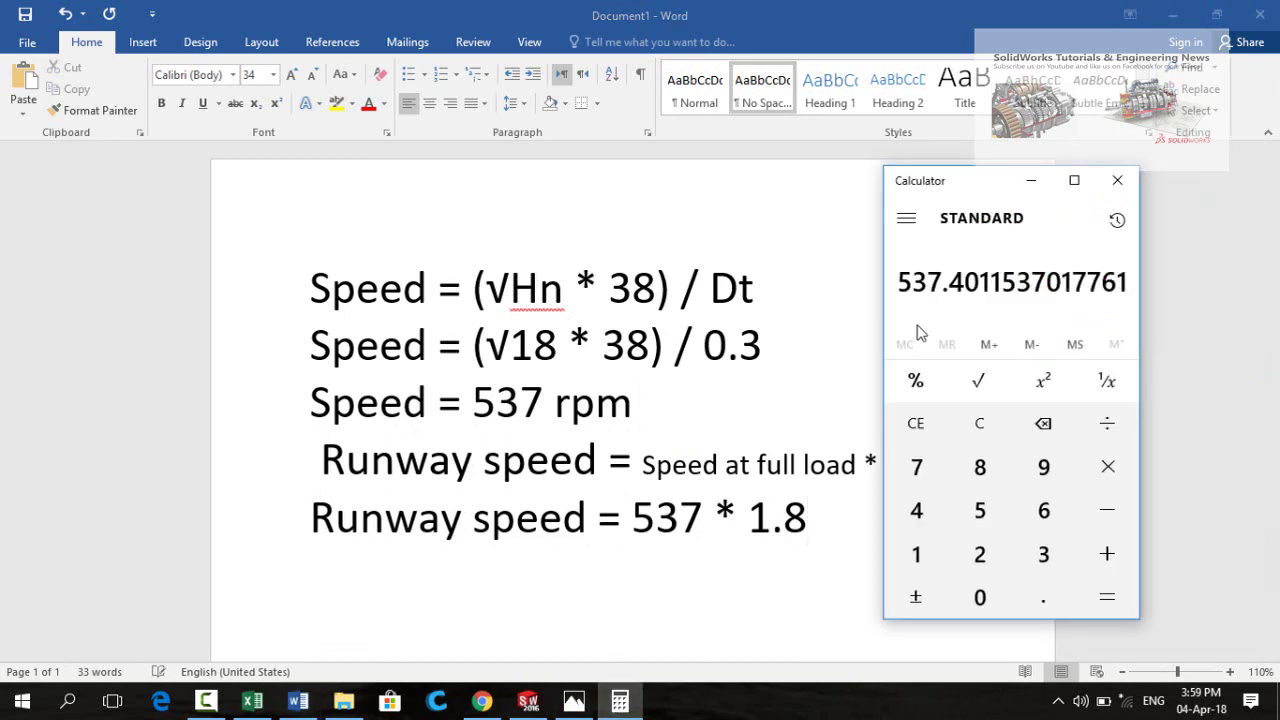
pyautogui.click(1114, 476)
pyautogui.click(916, 554)
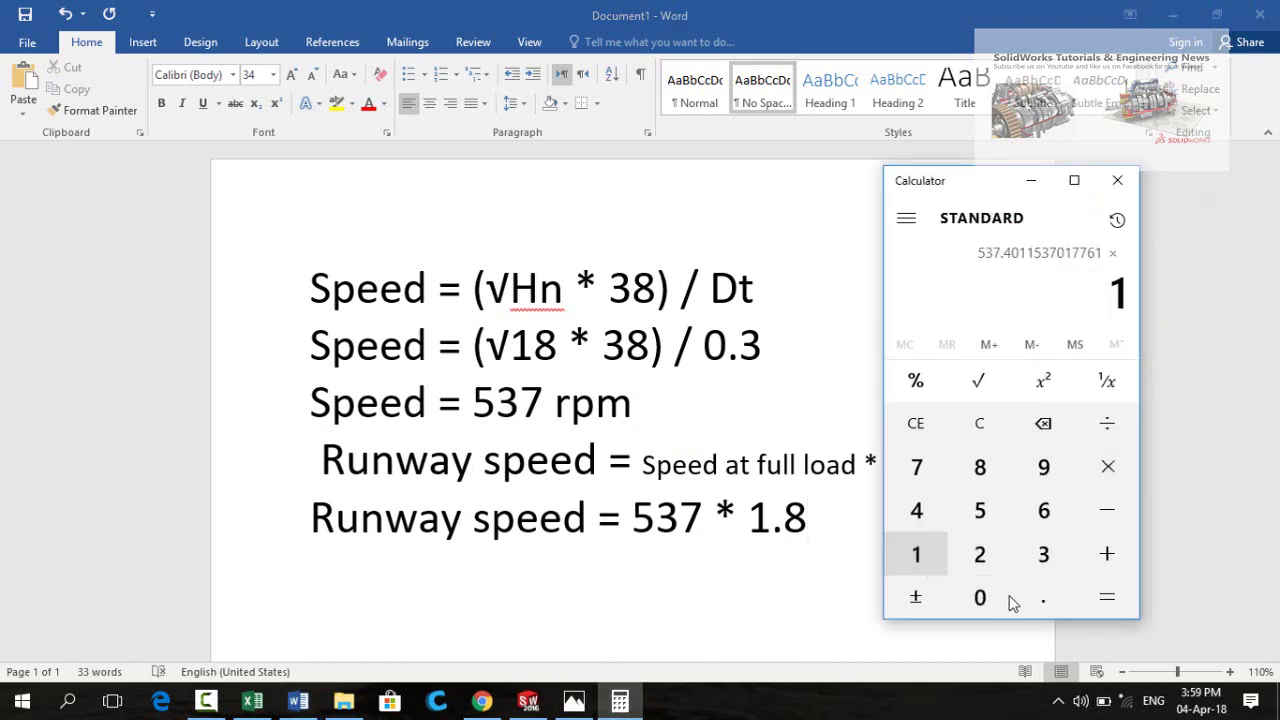
pyautogui.click(1043, 597)
pyautogui.click(985, 468)
pyautogui.click(1102, 594)
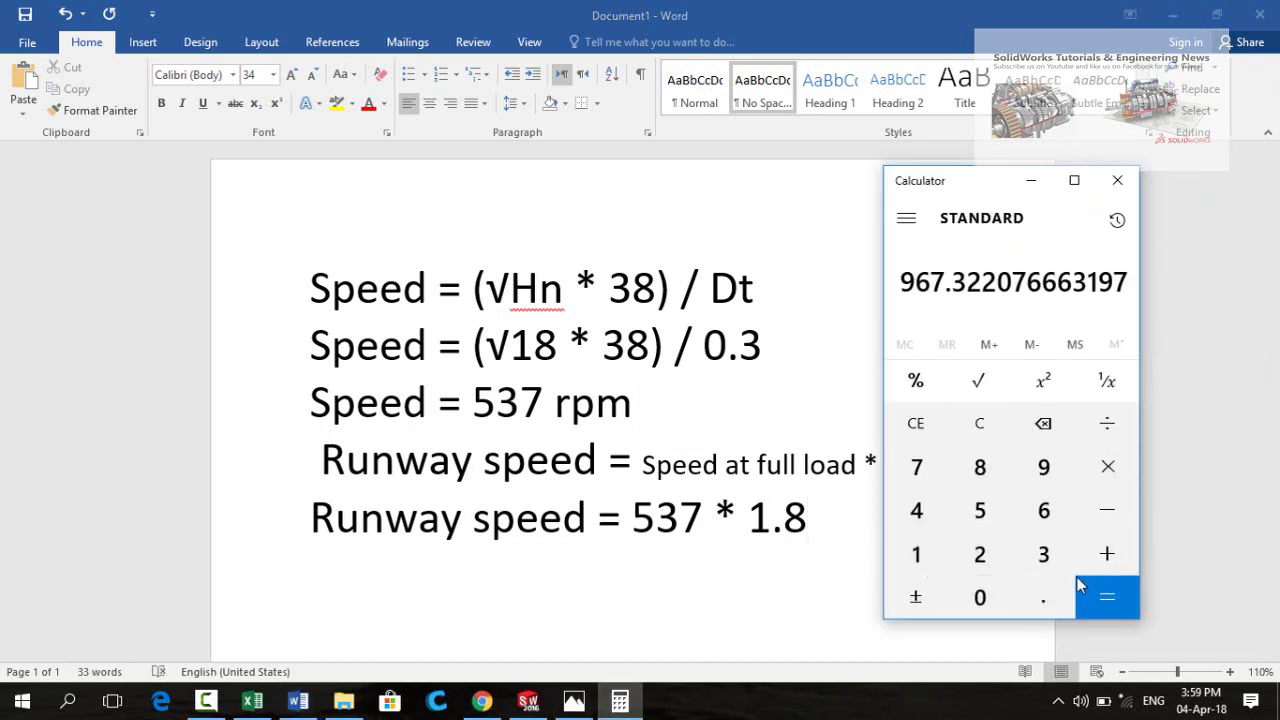
# Complete the runway line with '= 967 rpm' in a smaller font so it fits one row.
pyautogui.click(882, 8)
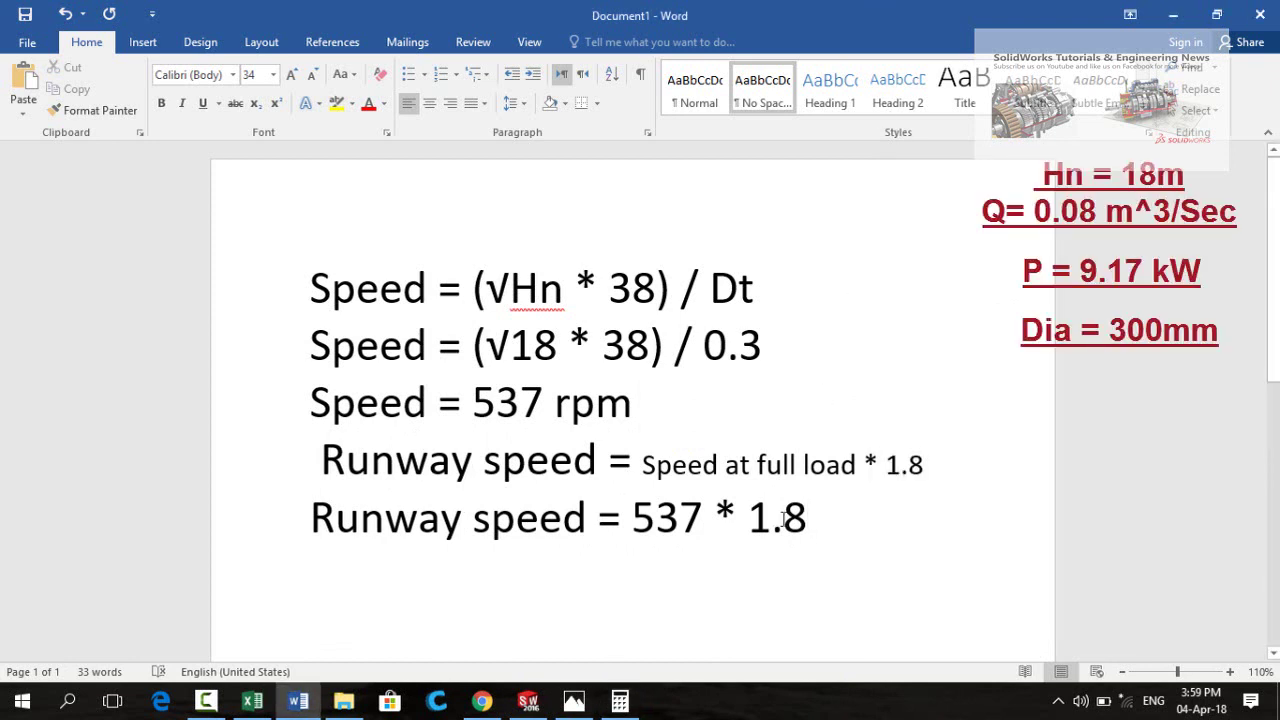
pyautogui.write('= 967')
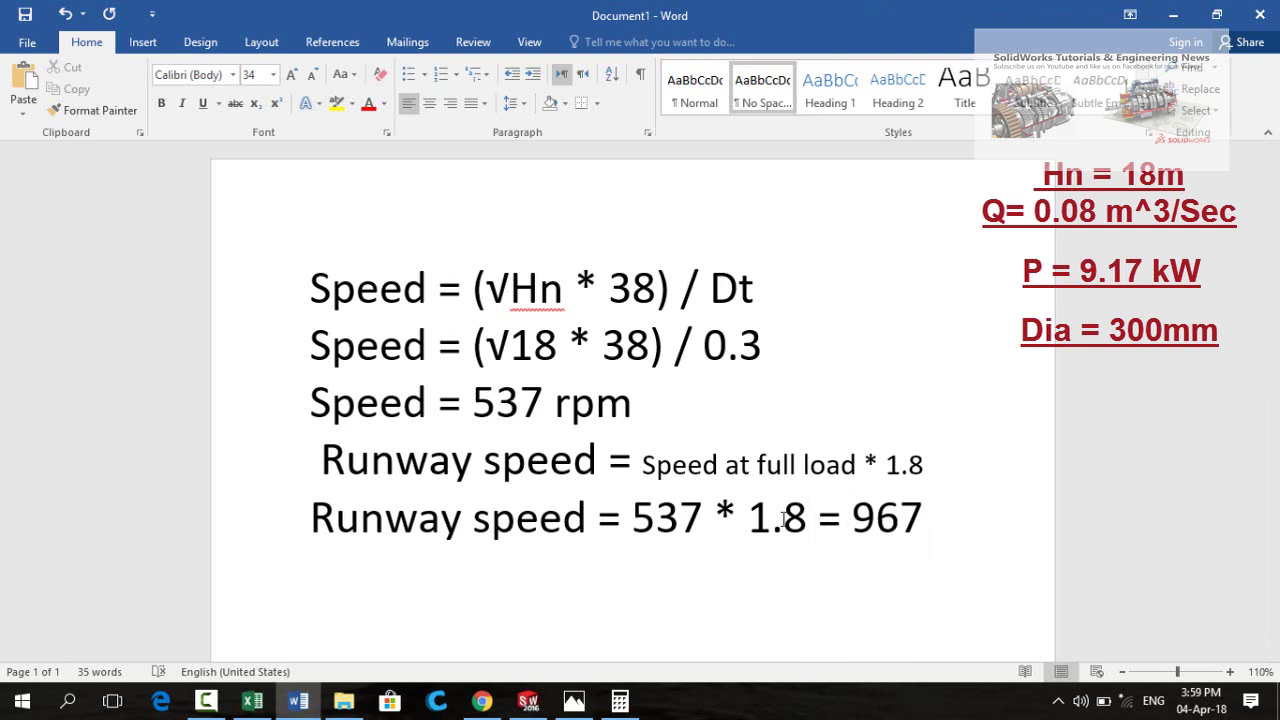
pyautogui.write(' rpm')
pyautogui.hotkey('ctrl', 'shift', 'Left')
pyautogui.hotkey('ctrl', 'shift', 'Left')
pyautogui.hotkey('ctrl', 'shift', 'Left')
pyautogui.hotkey('ctrl', 'shift', 'Left')
pyautogui.hotkey('ctrl', 'shift', 'Left')
pyautogui.hotkey('ctrl', 'shift', 'Left')
pyautogui.hotkey('ctrl', 'shift', ',')
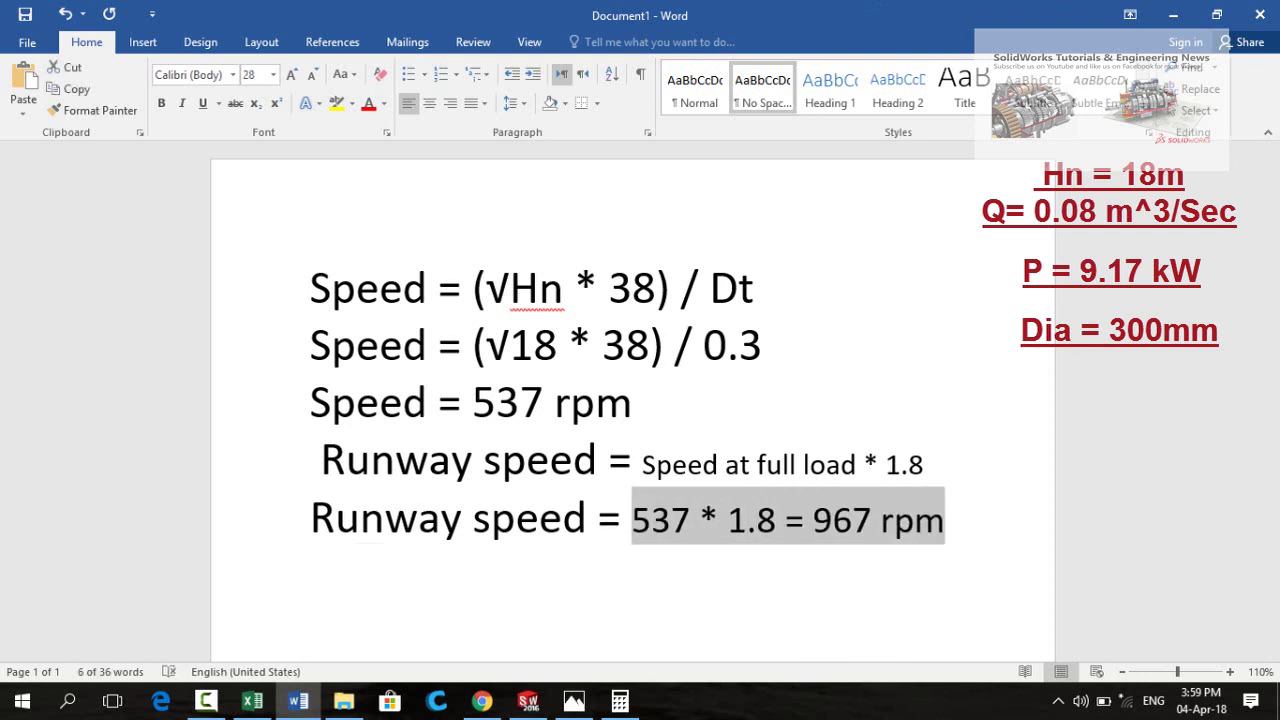
pyautogui.scroll(-3, 866, 409)
pyautogui.click(866, 409)
pyautogui.moveTo(813, 330); pyautogui.dragTo(980, 338)
pyautogui.click(886, 368)
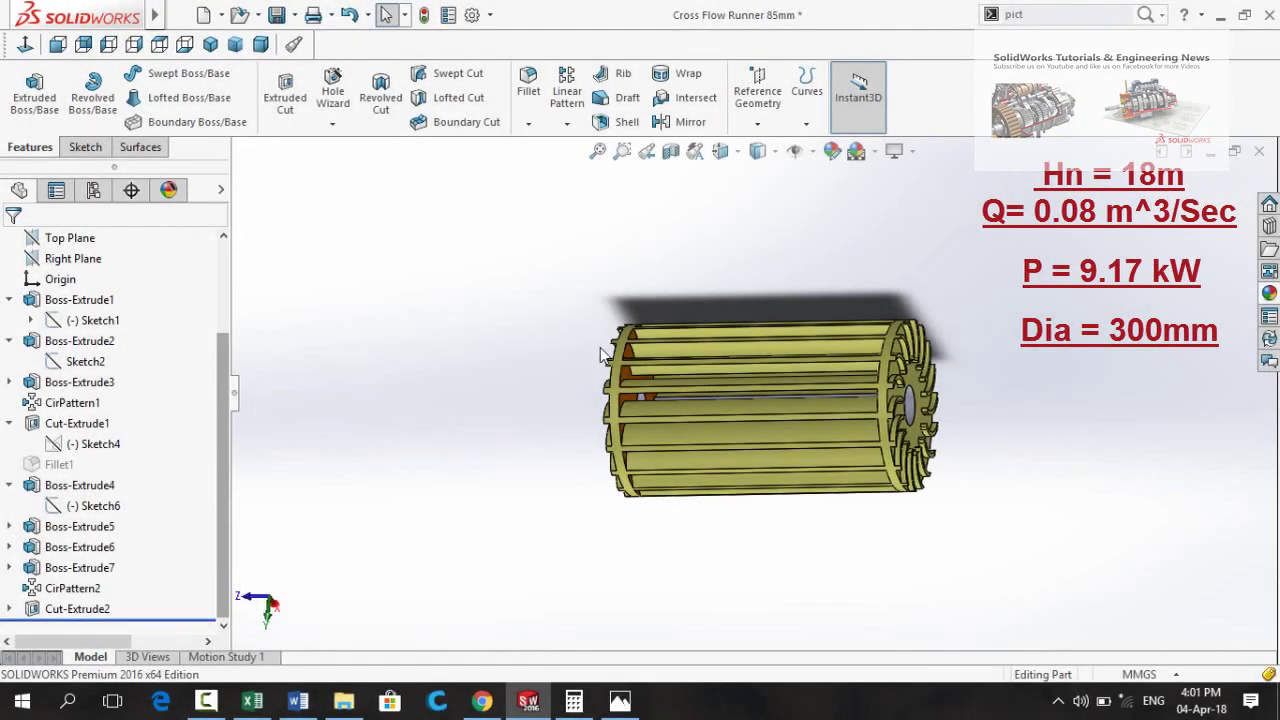
# Show the runner in a zoomed-out straight side view, then bring up Width Formula.jpg.
pyautogui.press('space')
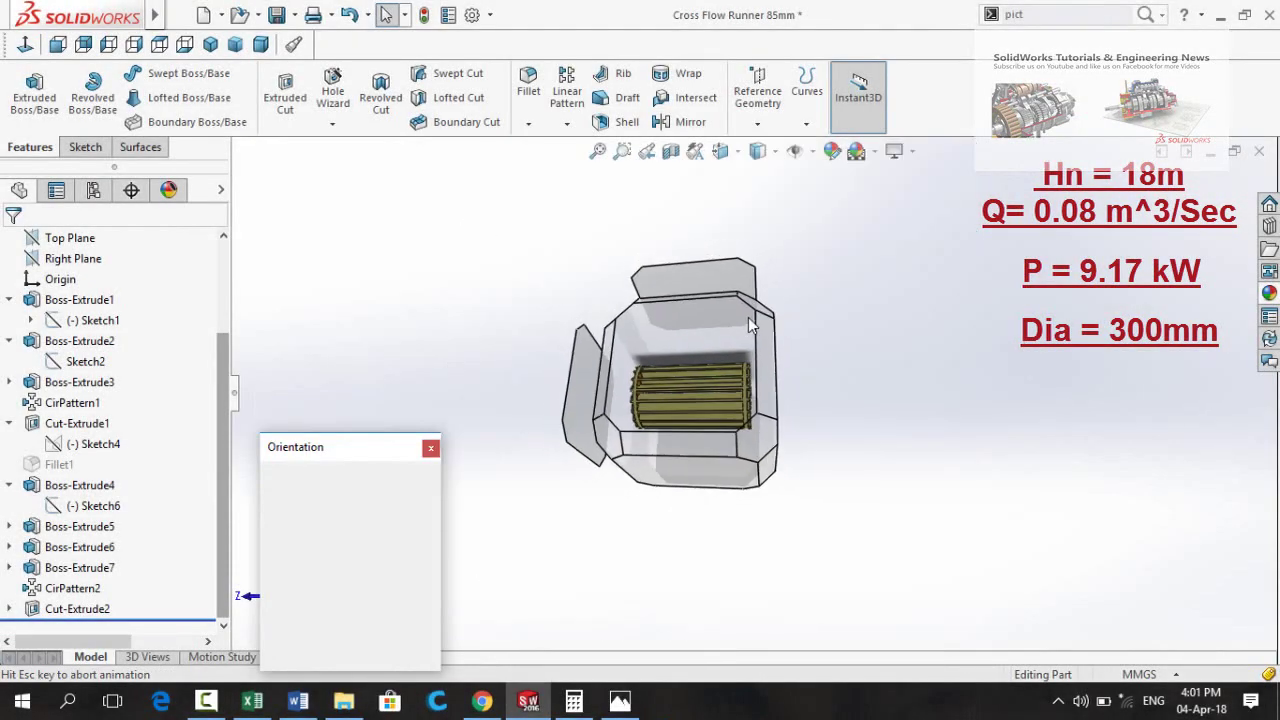
pyautogui.click(695, 344)
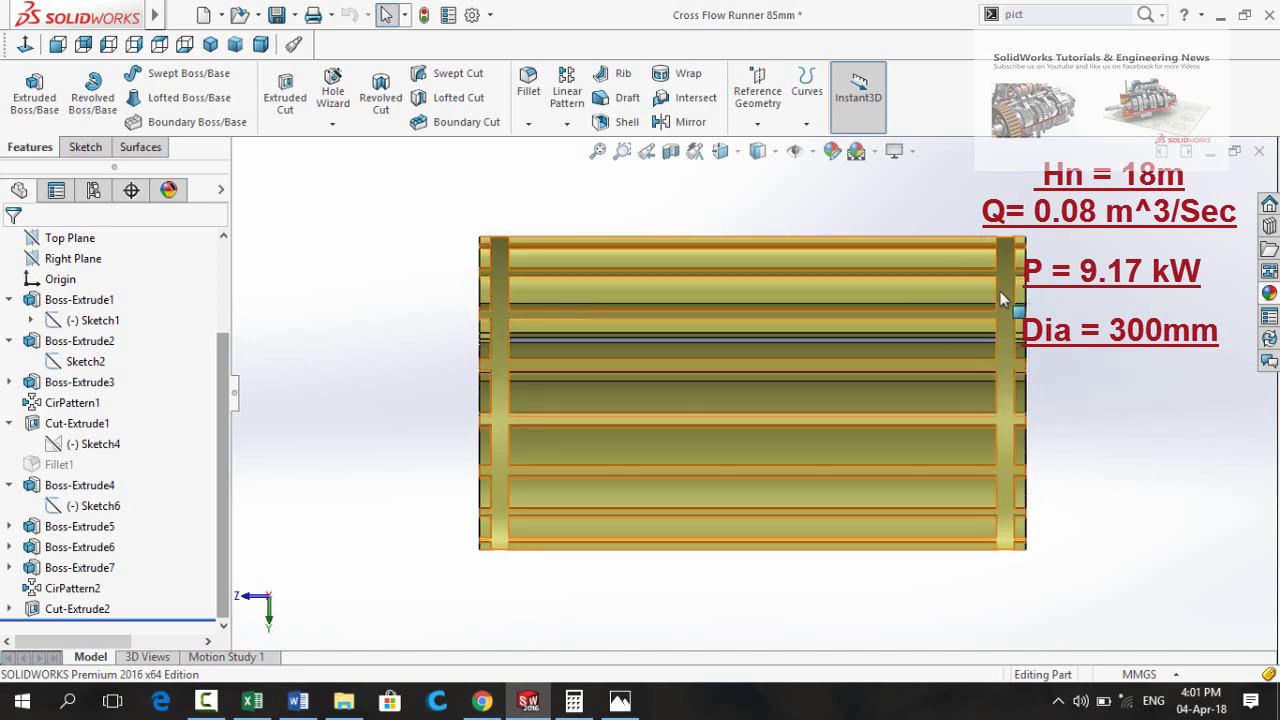
pyautogui.press('z')
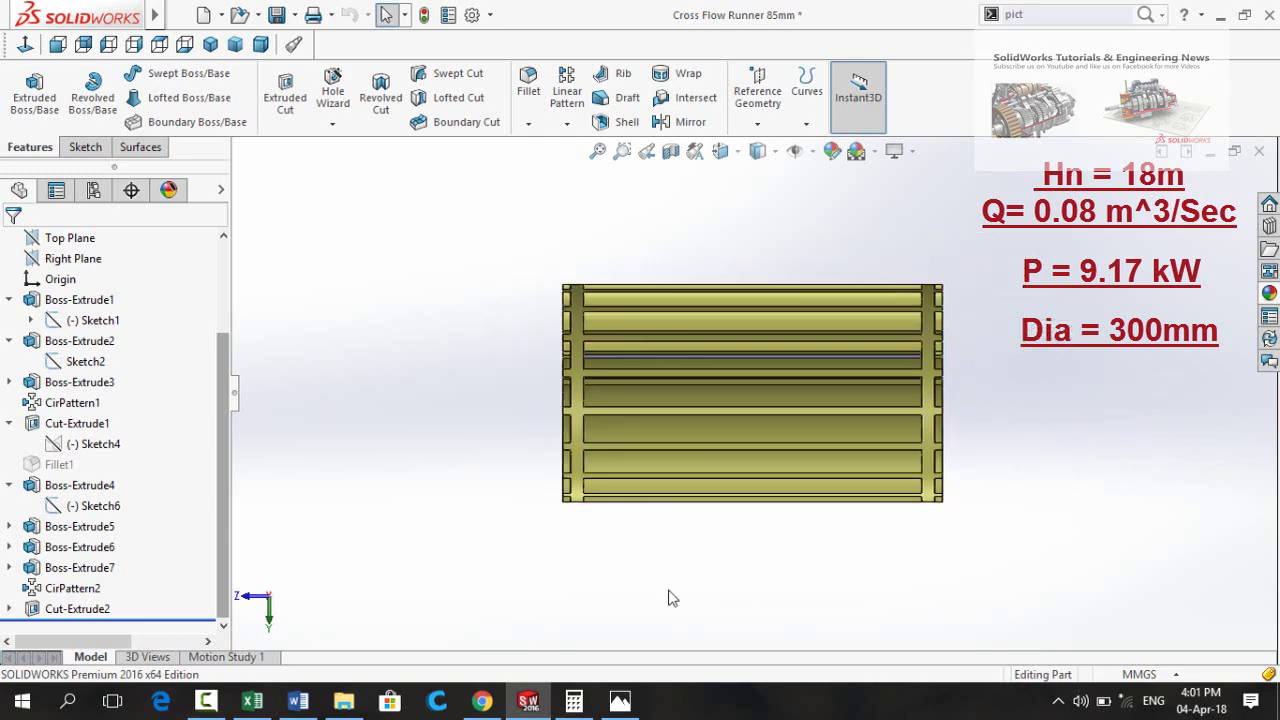
pyautogui.click(620, 701)
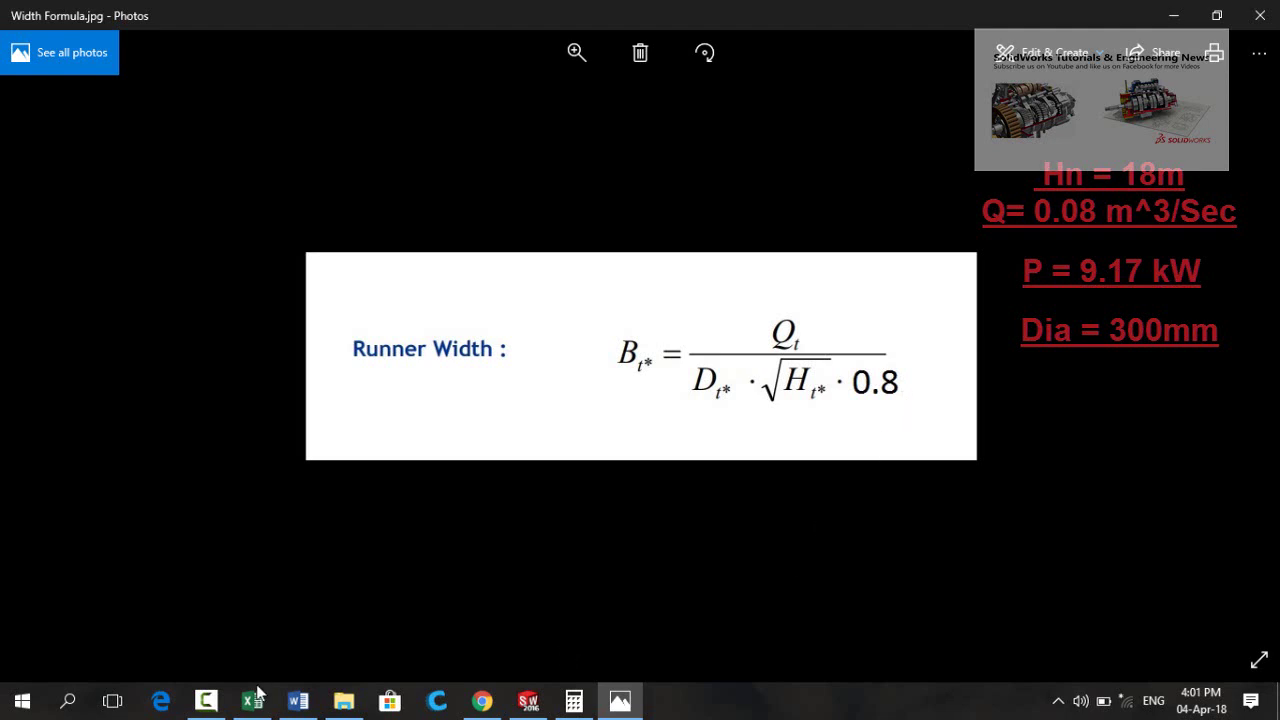
# In Word, write 'Width of runner ={ Discharge (m^3 / Sec) }'.
pyautogui.click(303, 703)
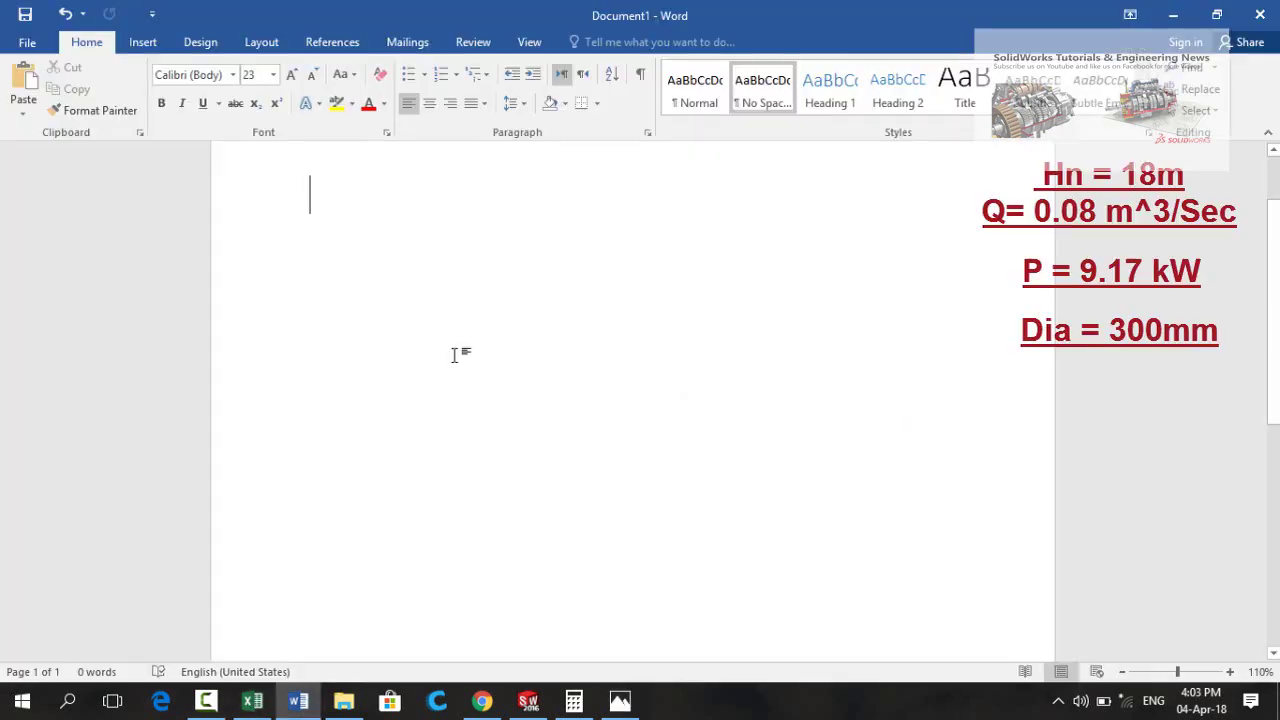
pyautogui.write('Wid')
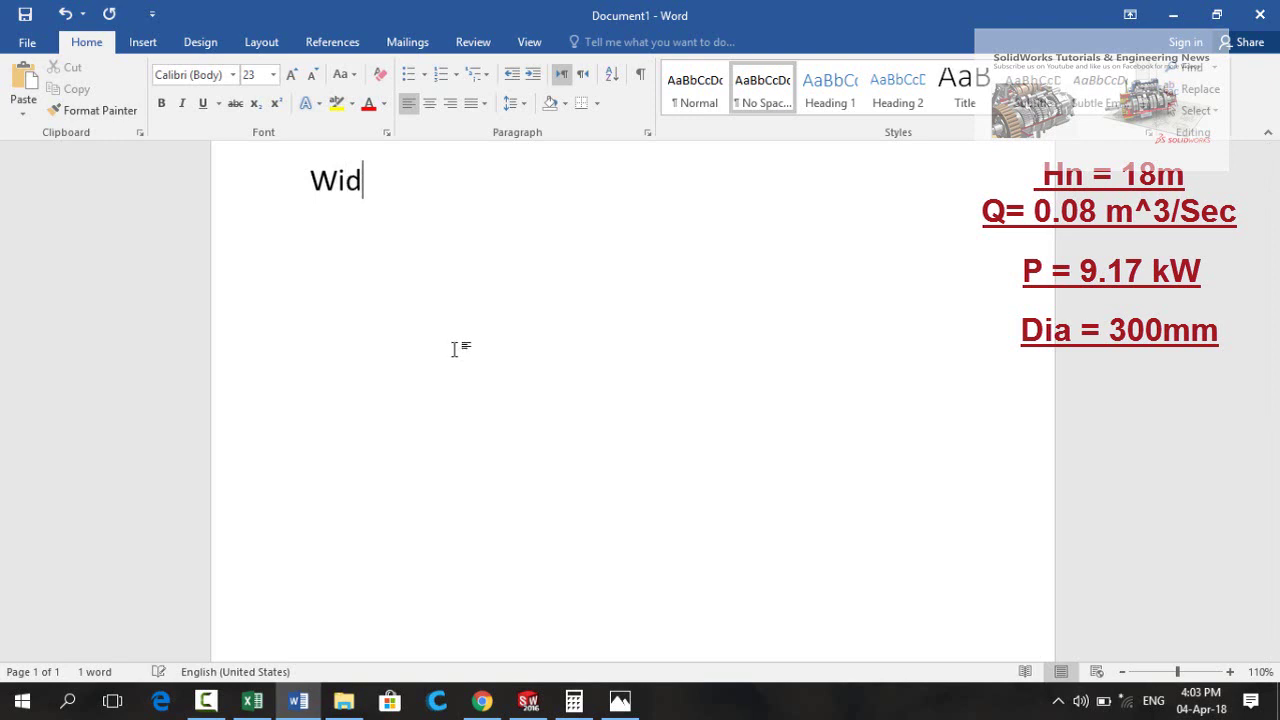
pyautogui.write('th of tunnere')
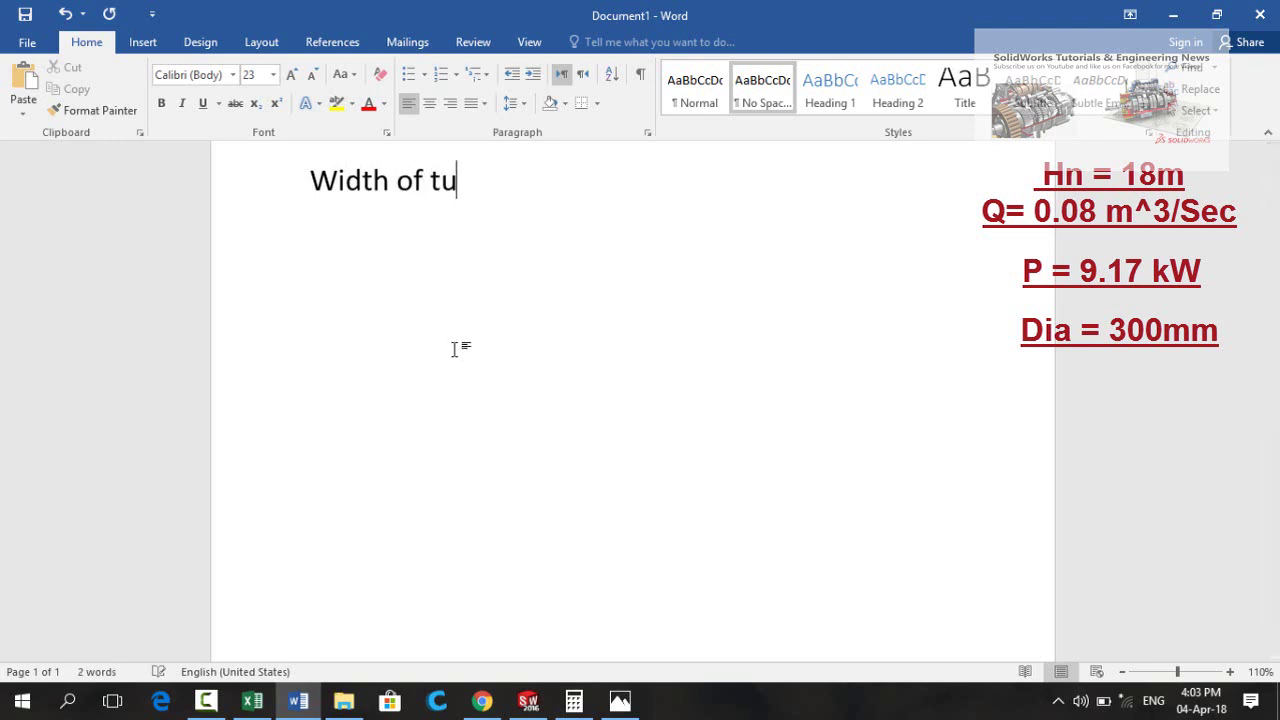
pyautogui.press('BackSpace')
pyautogui.press('BackSpace')
pyautogui.press('BackSpace')
pyautogui.press('BackSpace')
pyautogui.press('BackSpace')
pyautogui.press('BackSpace')
pyautogui.press('BackSpace')
pyautogui.press('BackSpace')
pyautogui.write('runner = ')
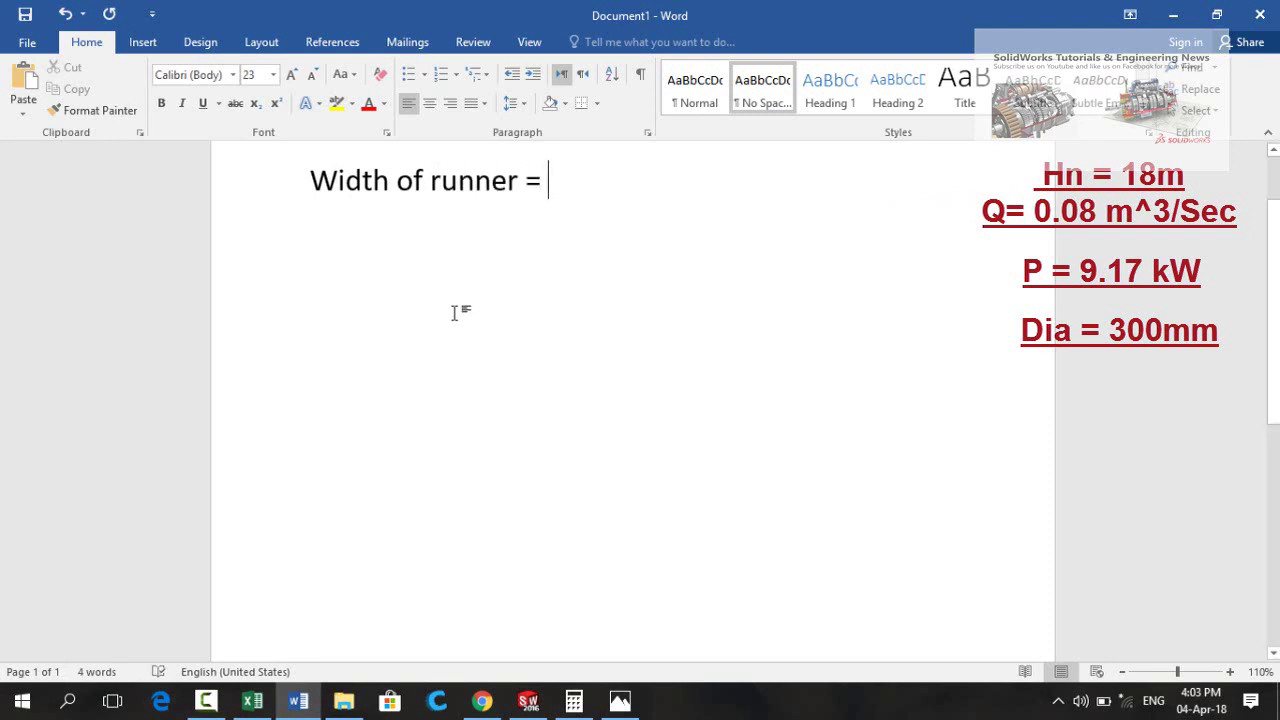
pyautogui.write('Discharge')
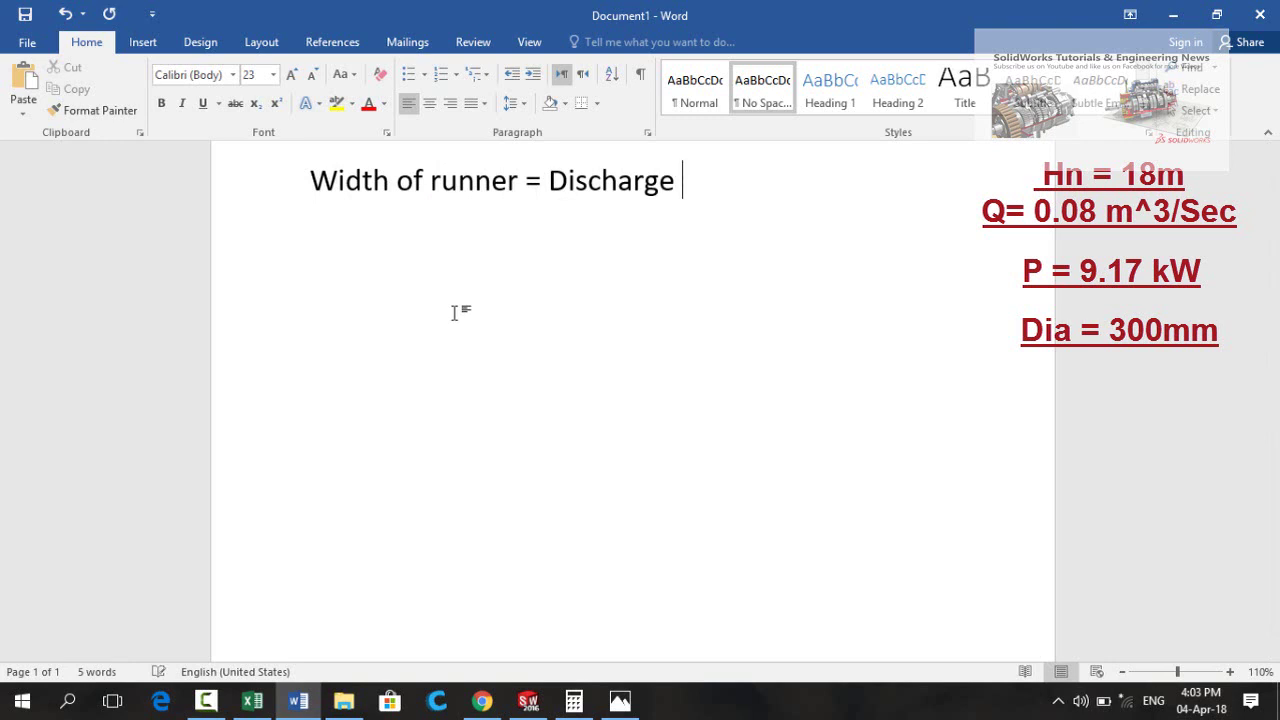
pyautogui.write(' (m')
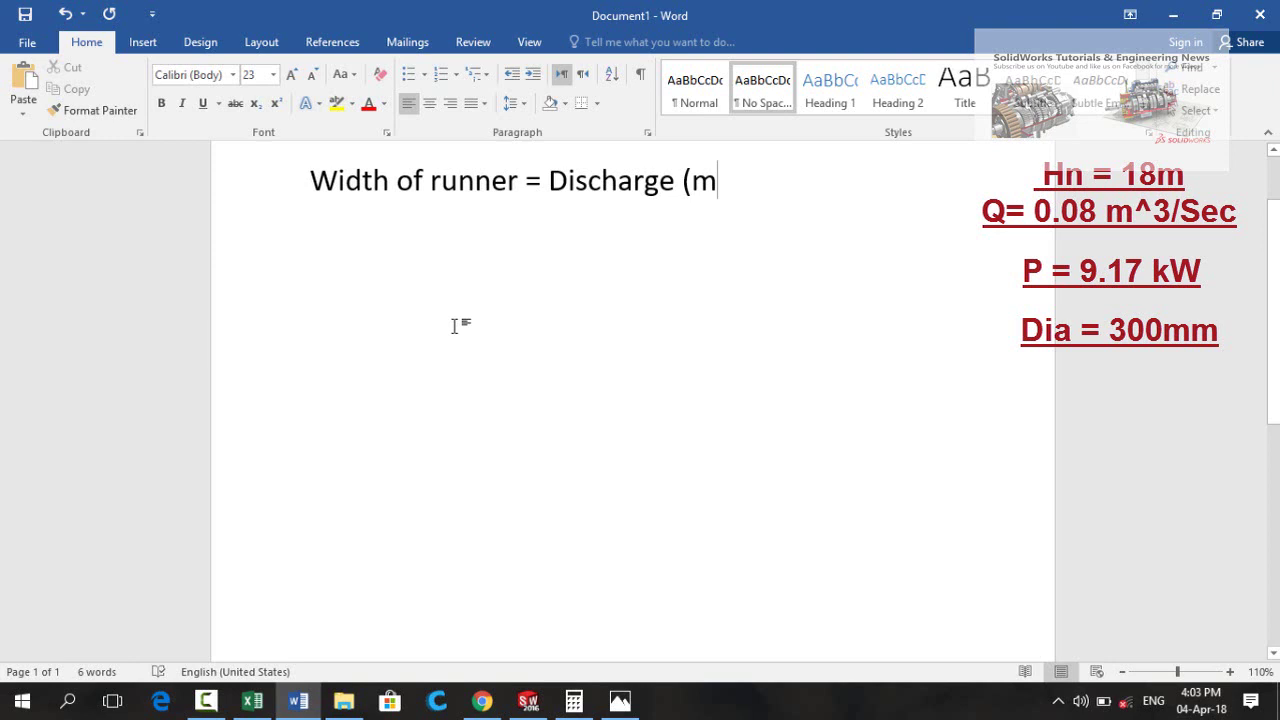
pyautogui.write('^3')
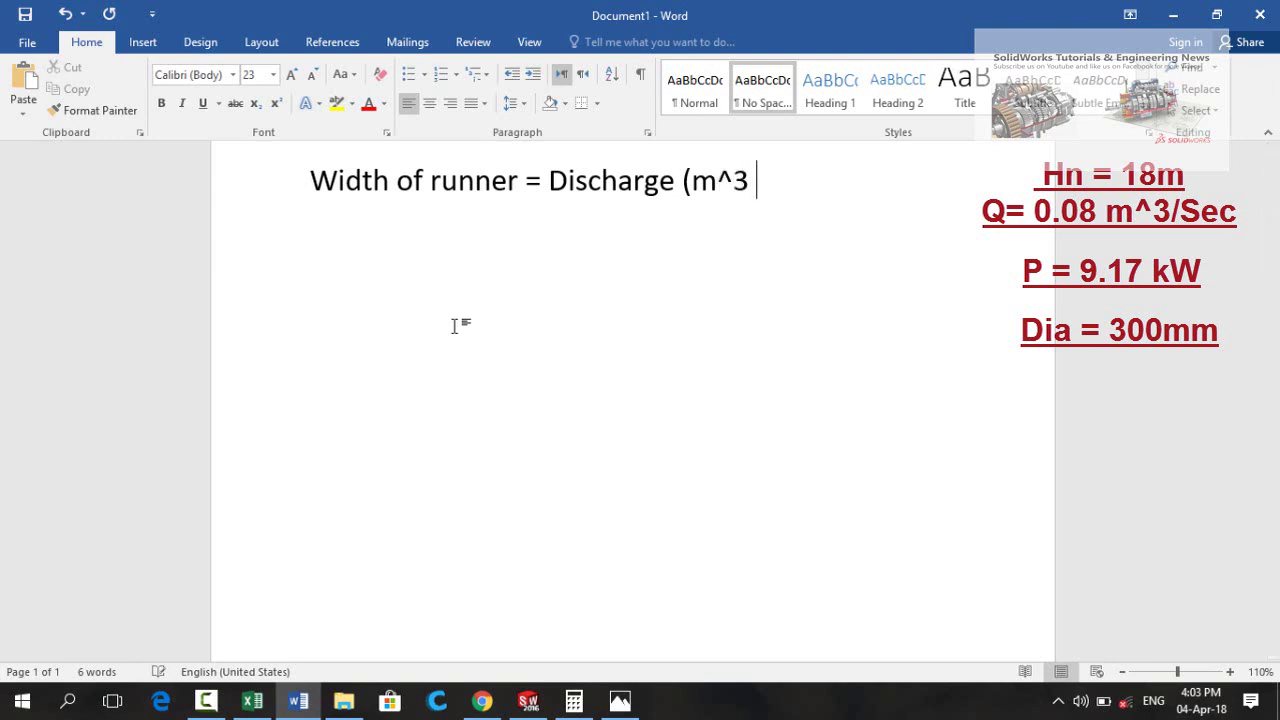
pyautogui.write(' / Sec)')
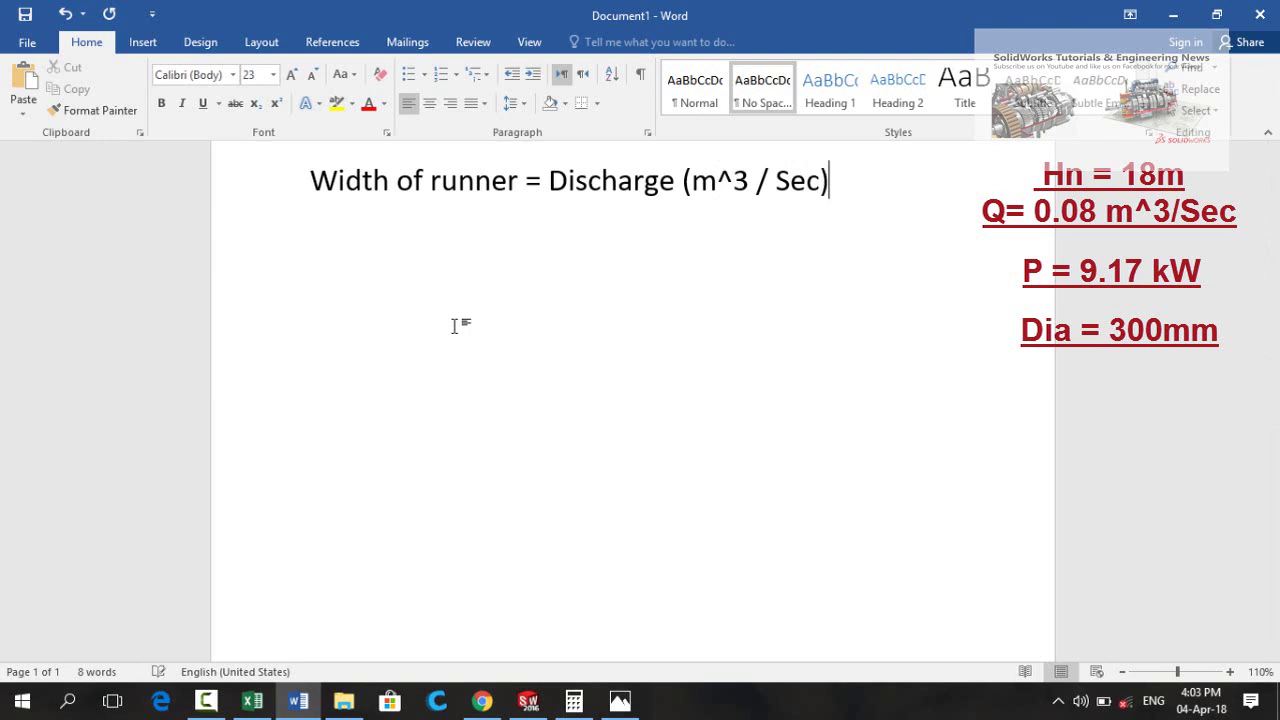
pyautogui.write(' }')
pyautogui.click(541, 196)
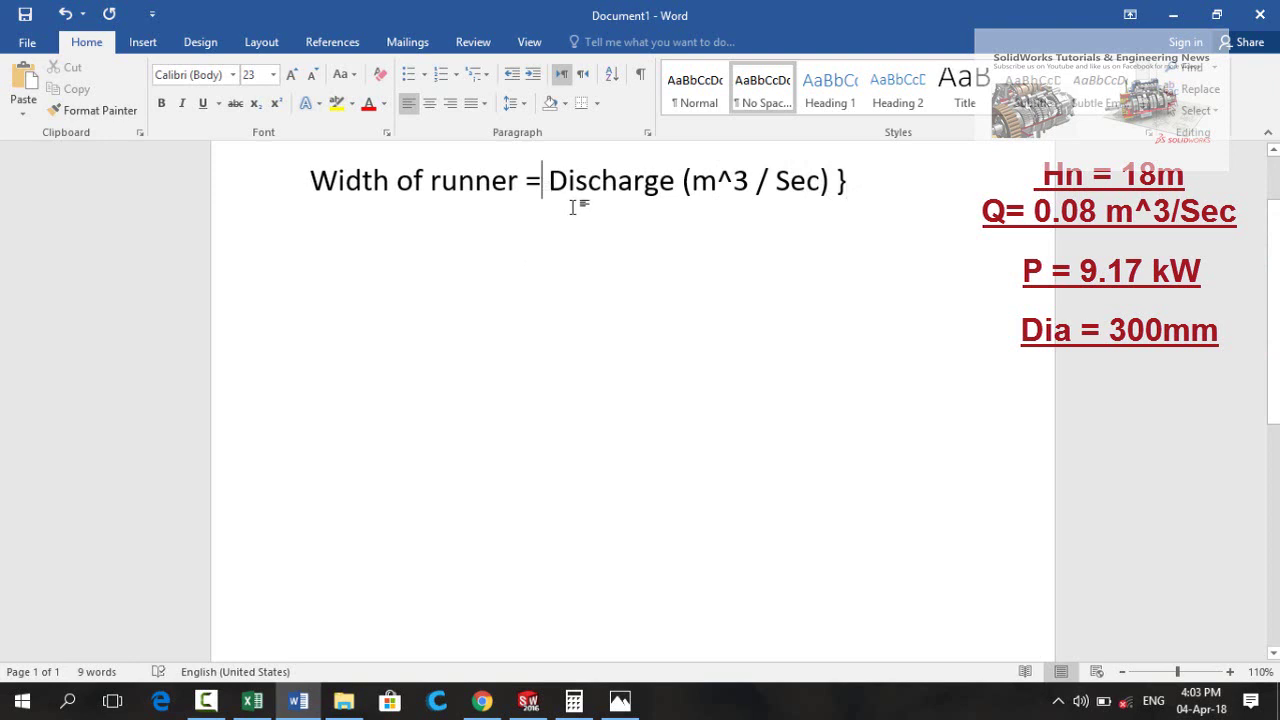
pyautogui.write('{')
# Append '/ D * √Hn * 0.8', pasting a shrunken square-root symbol.
pyautogui.click(882, 183)
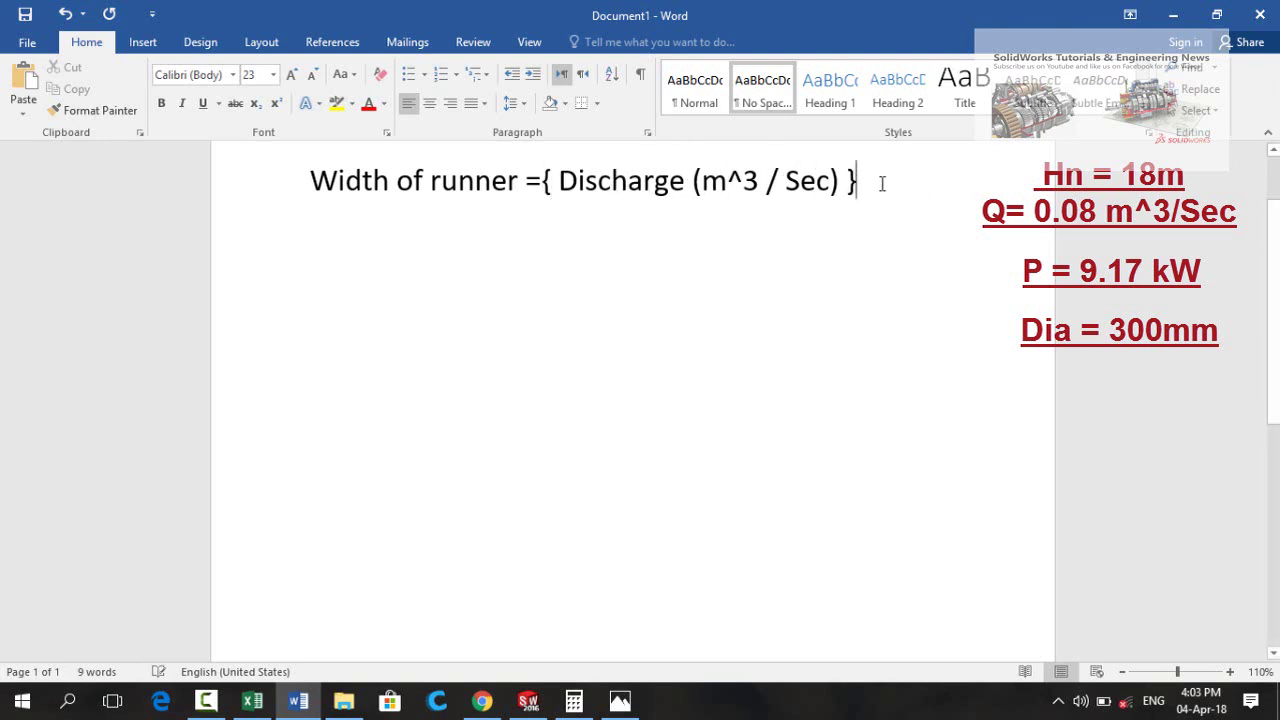
pyautogui.write('/ d')
pyautogui.press('BackSpace')
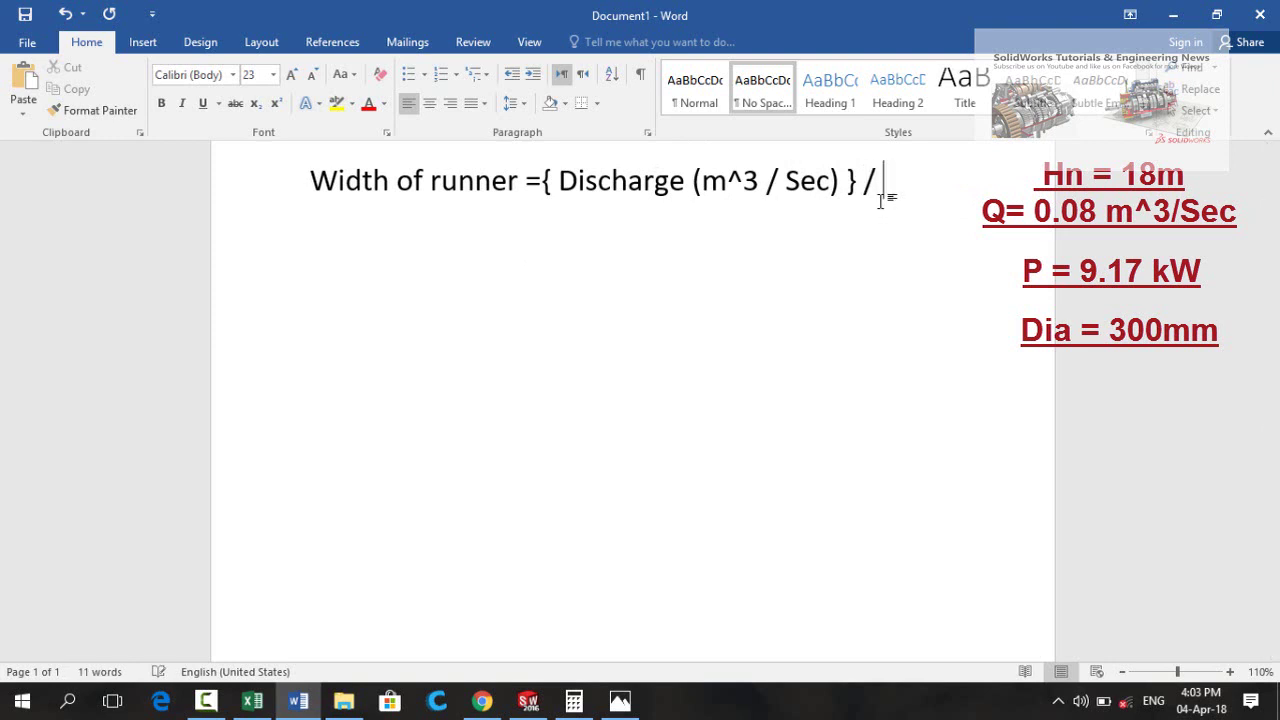
pyautogui.write('D *')
pyautogui.write('√')
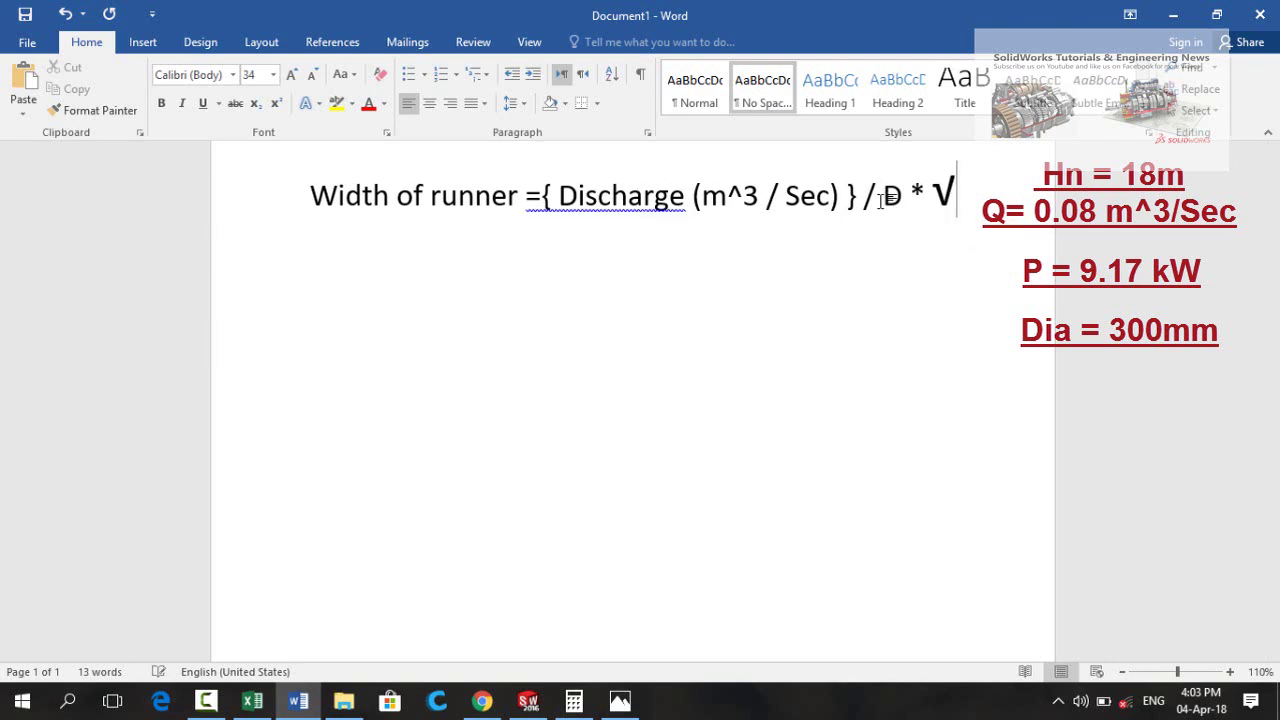
pyautogui.hotkey('ctrl', '[')
pyautogui.hotkey('ctrl', '[')
pyautogui.hotkey('ctrl', '[')
pyautogui.hotkey('ctrl', '[')
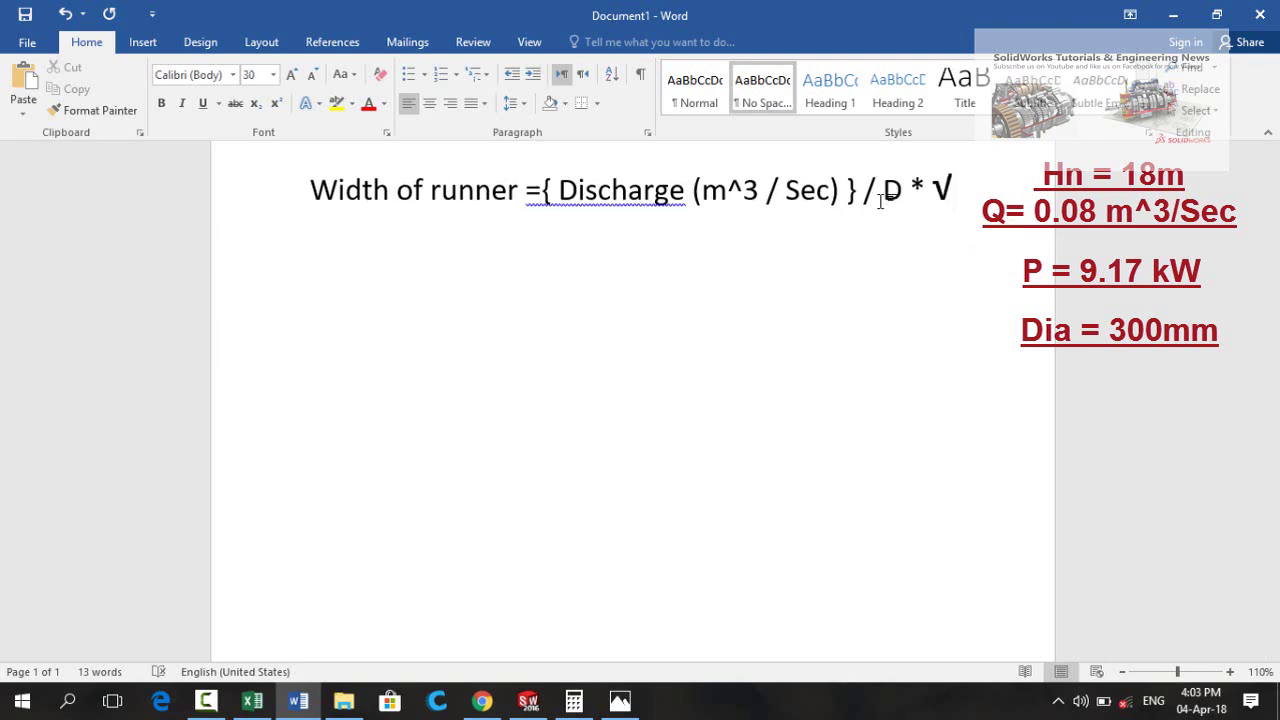
pyautogui.write('Hn')
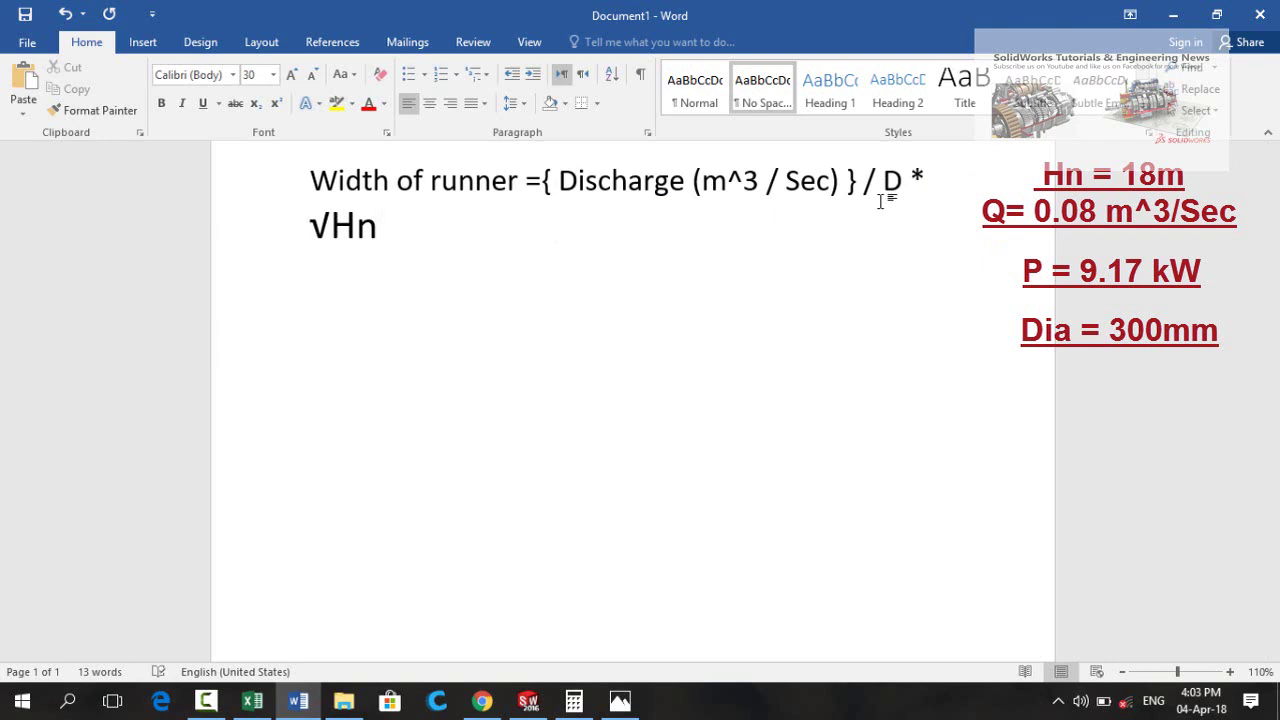
pyautogui.write(' * 0.8')
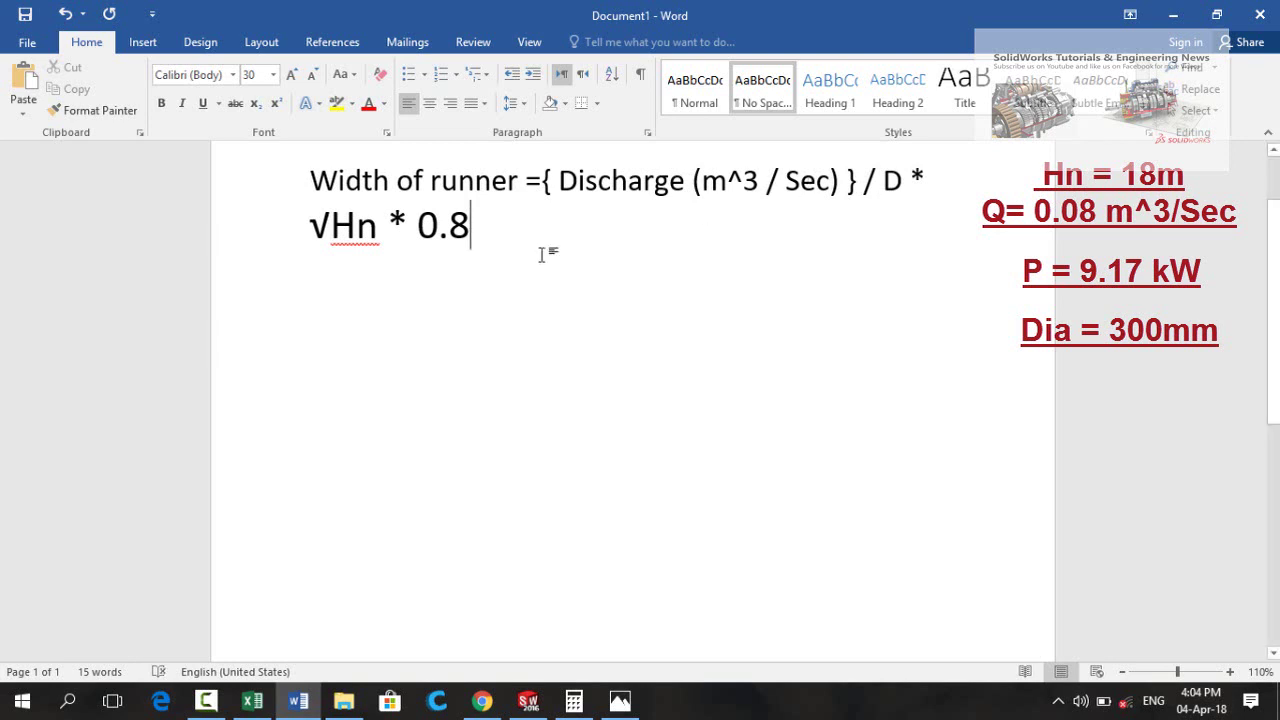
# Reduce the runner width formula's font so it fits one line, then start a new line.
pyautogui.moveTo(543, 251); pyautogui.dragTo(284, 177)
pyautogui.hotkey('ctrl', 'shift', ',')
pyautogui.hotkey('ctrl', 'shift', ',')
pyautogui.hotkey('ctrl', 'shift', ',')
pyautogui.click(948, 187)
pyautogui.press('Return')
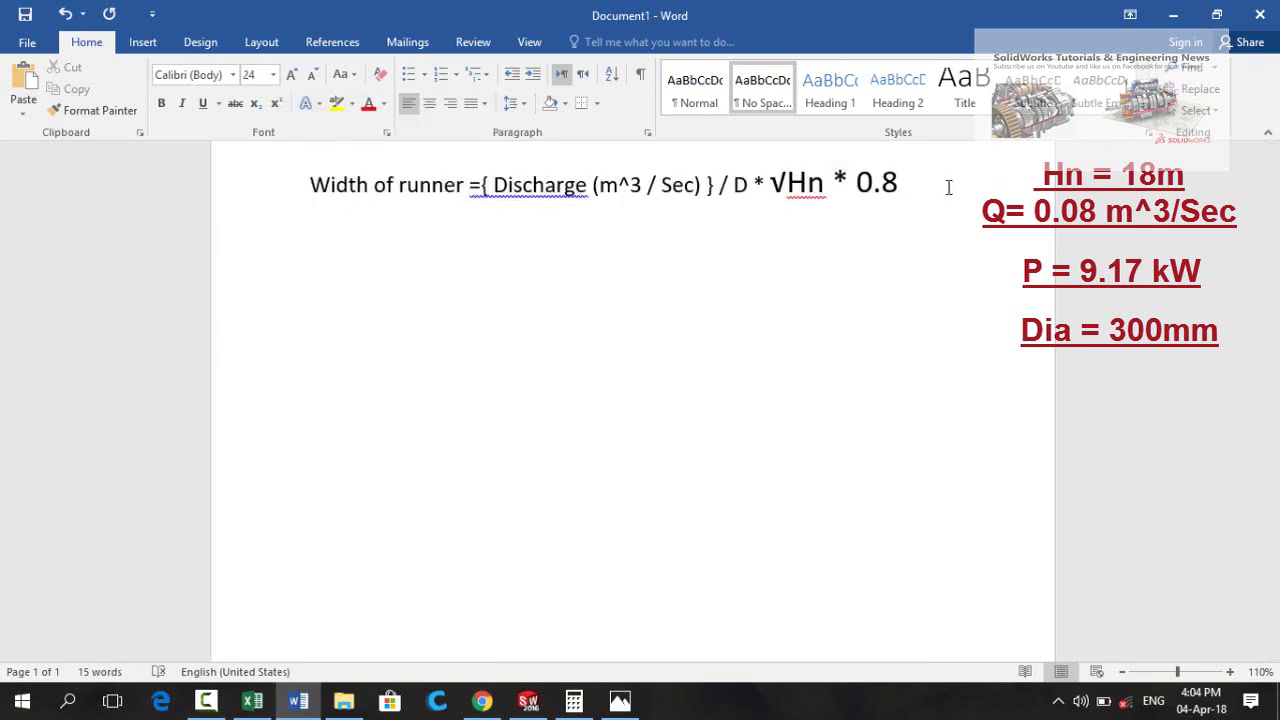
# Start the substituted line 'Width = {0.08 m^3/ Sec } / 0.3 *'.
pyautogui.write('Width =')
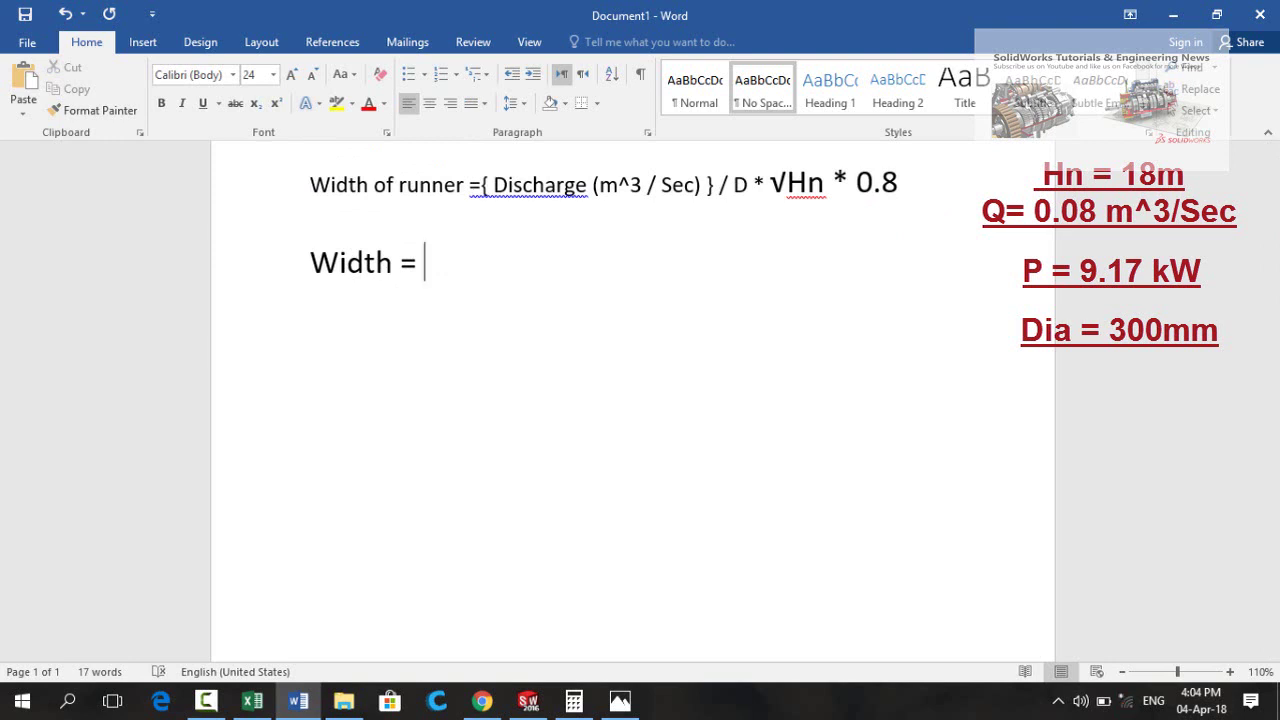
pyautogui.write('0.08 m')
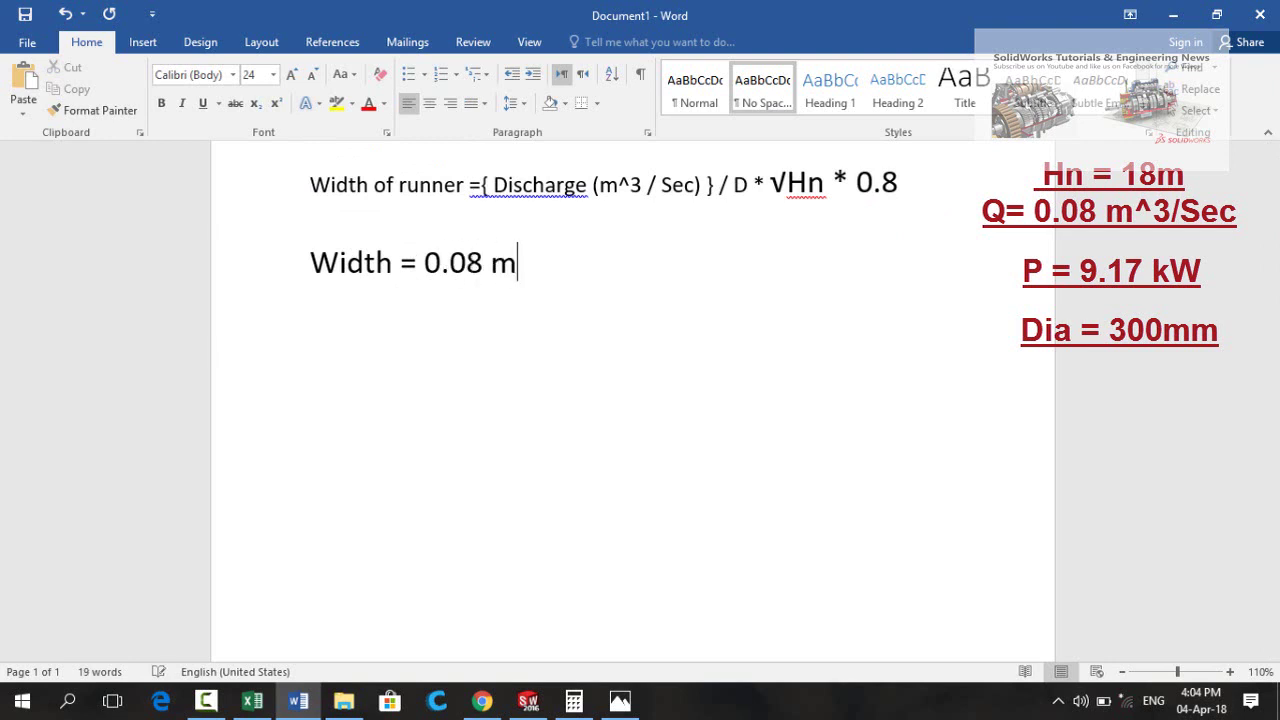
pyautogui.write('^3/ Se')
pyautogui.press('BackSpace')
pyautogui.press('BackSpace')
pyautogui.write('3/ Sec')
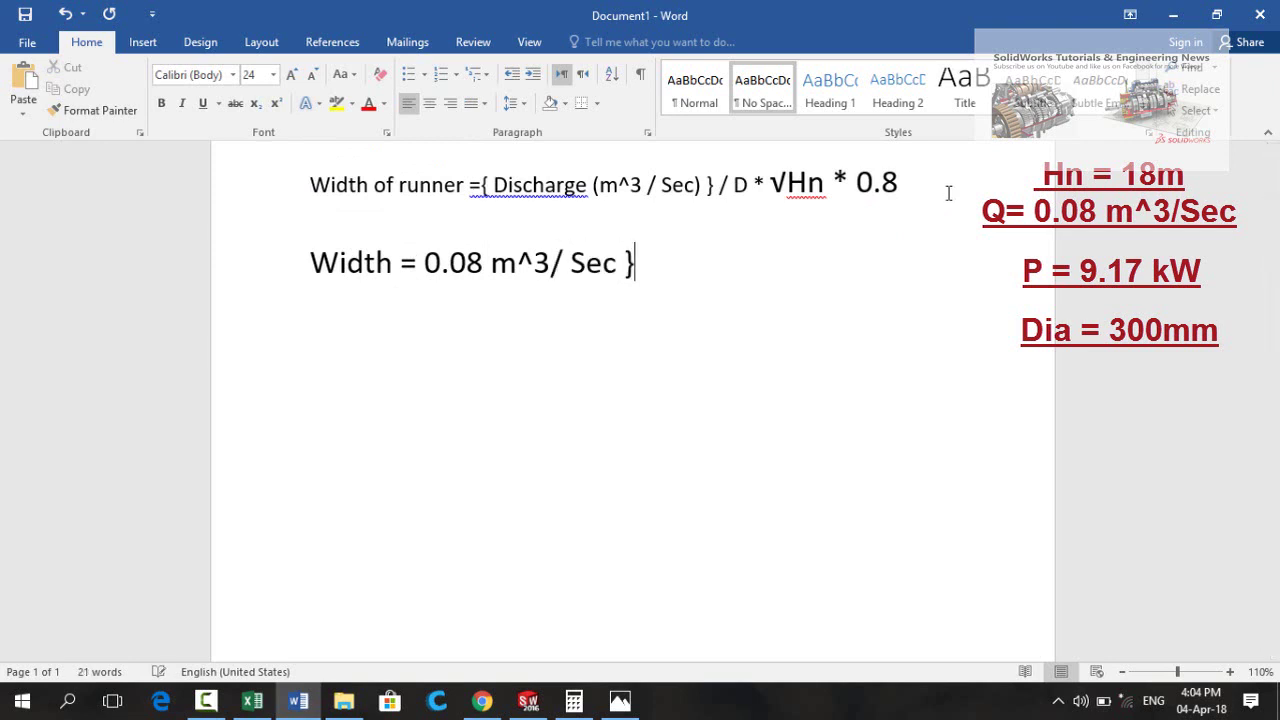
pyautogui.click(430, 278)
pyautogui.write('{')
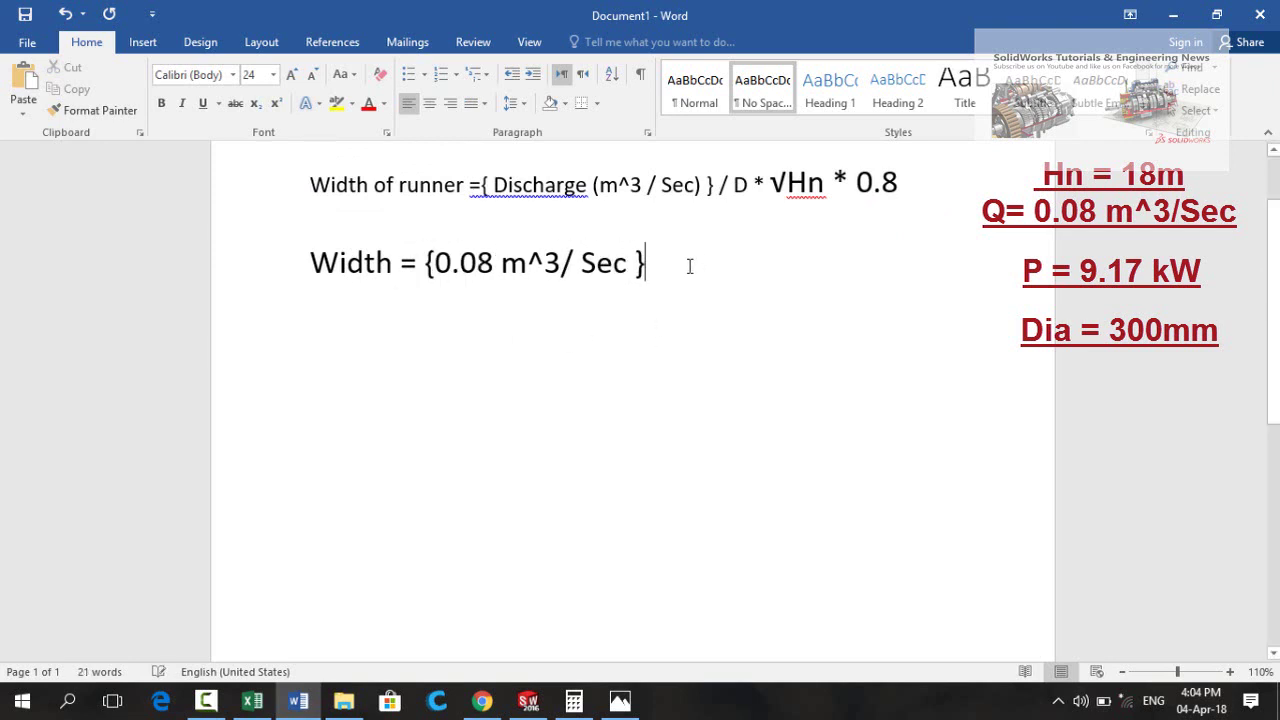
pyautogui.write(' / ')
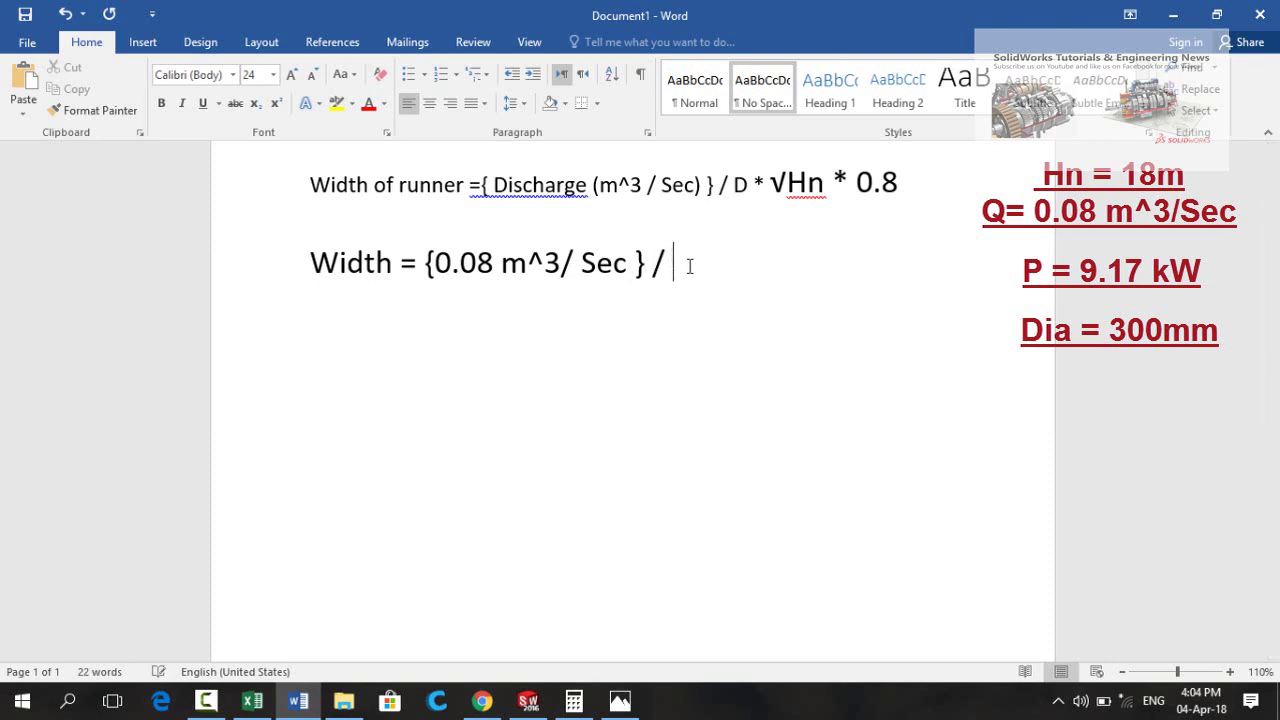
pyautogui.write('0.3')
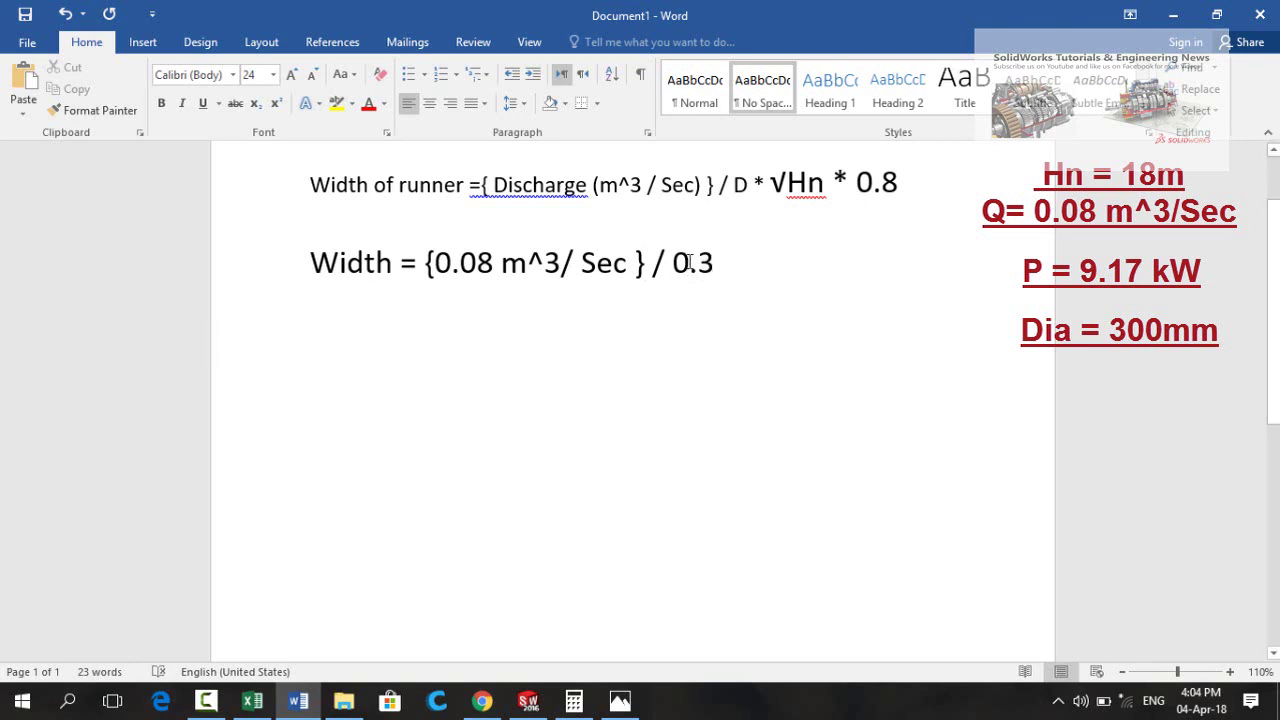
pyautogui.write('*')
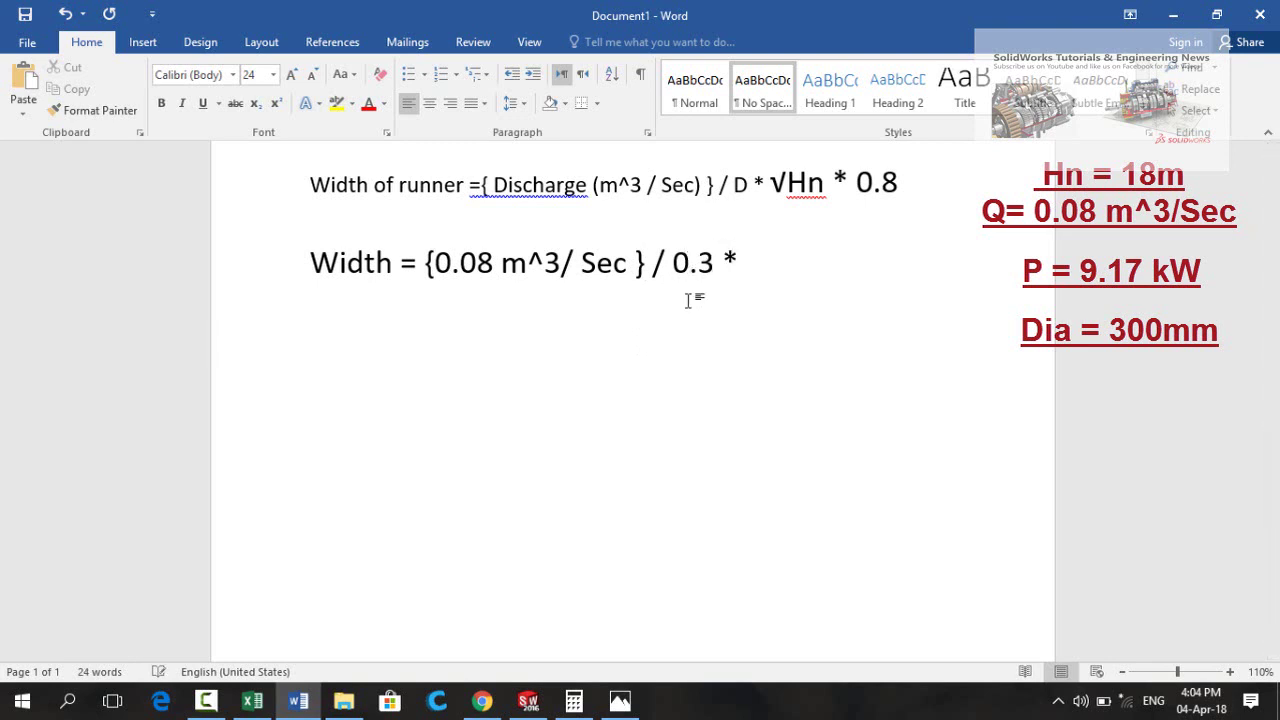
# Complete it with '√18 * 0.8' and add an empty line below.
pyautogui.write('√')
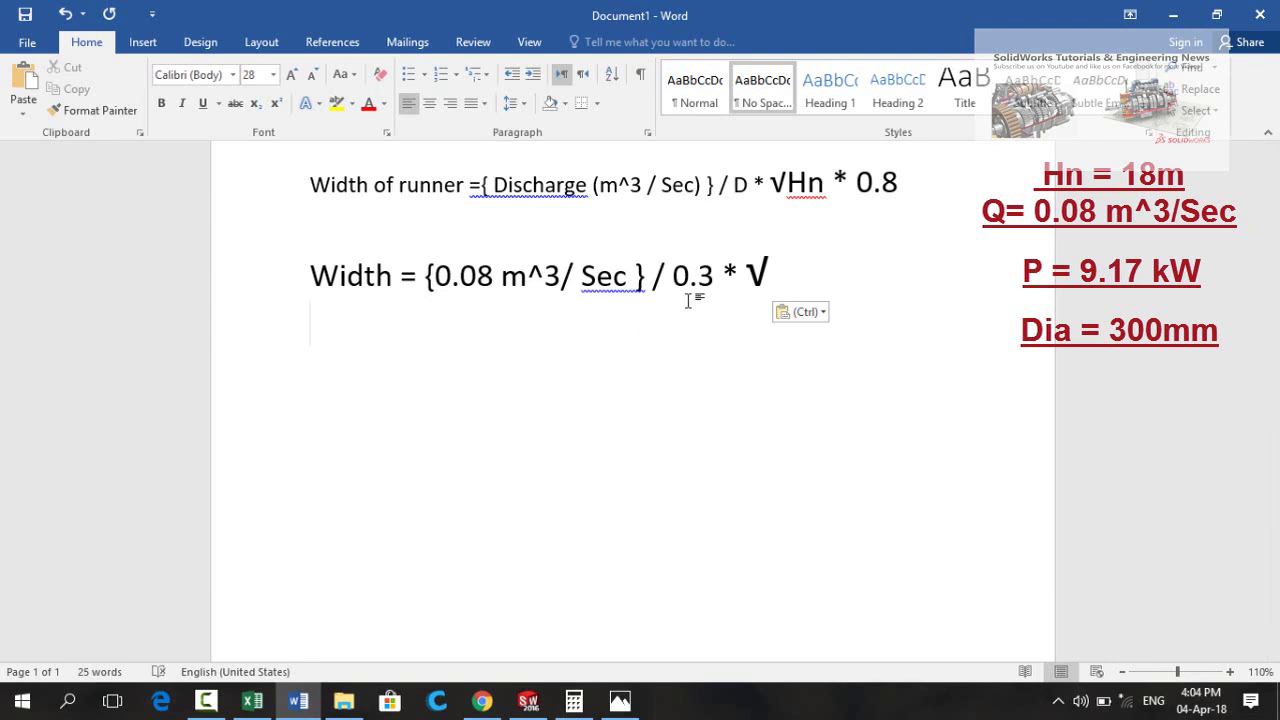
pyautogui.press('BackSpace')
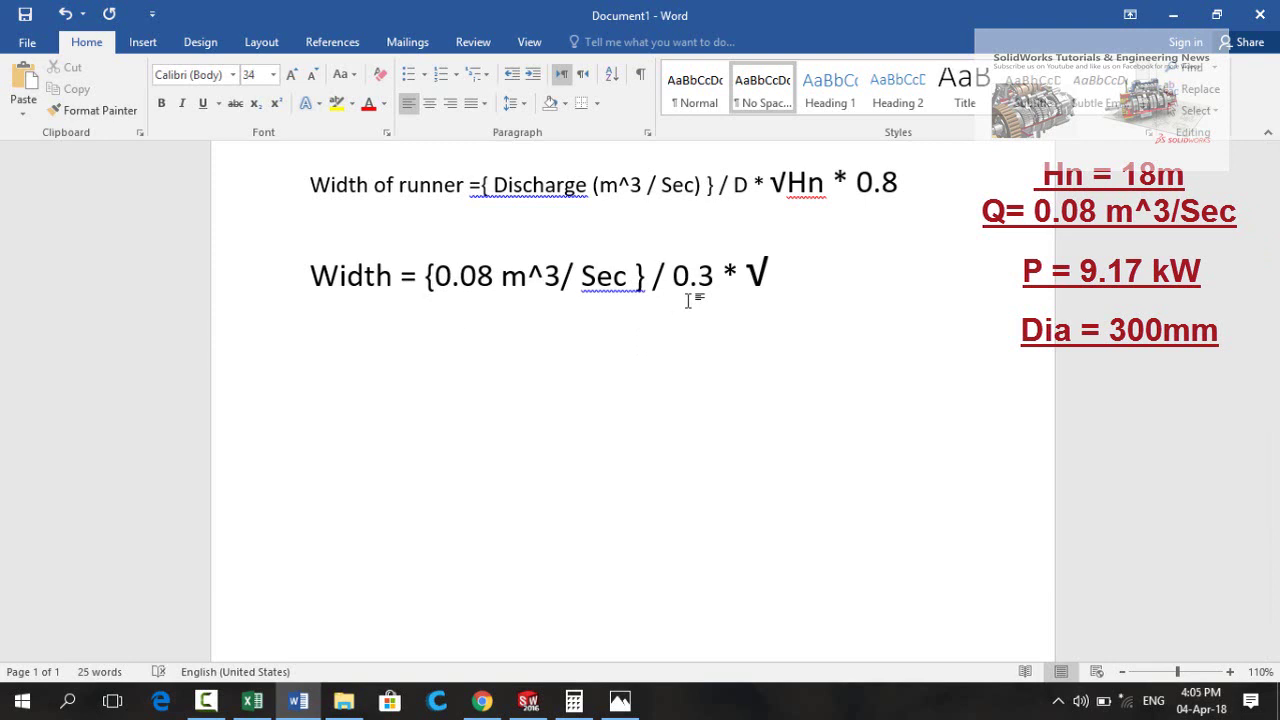
pyautogui.write('18')
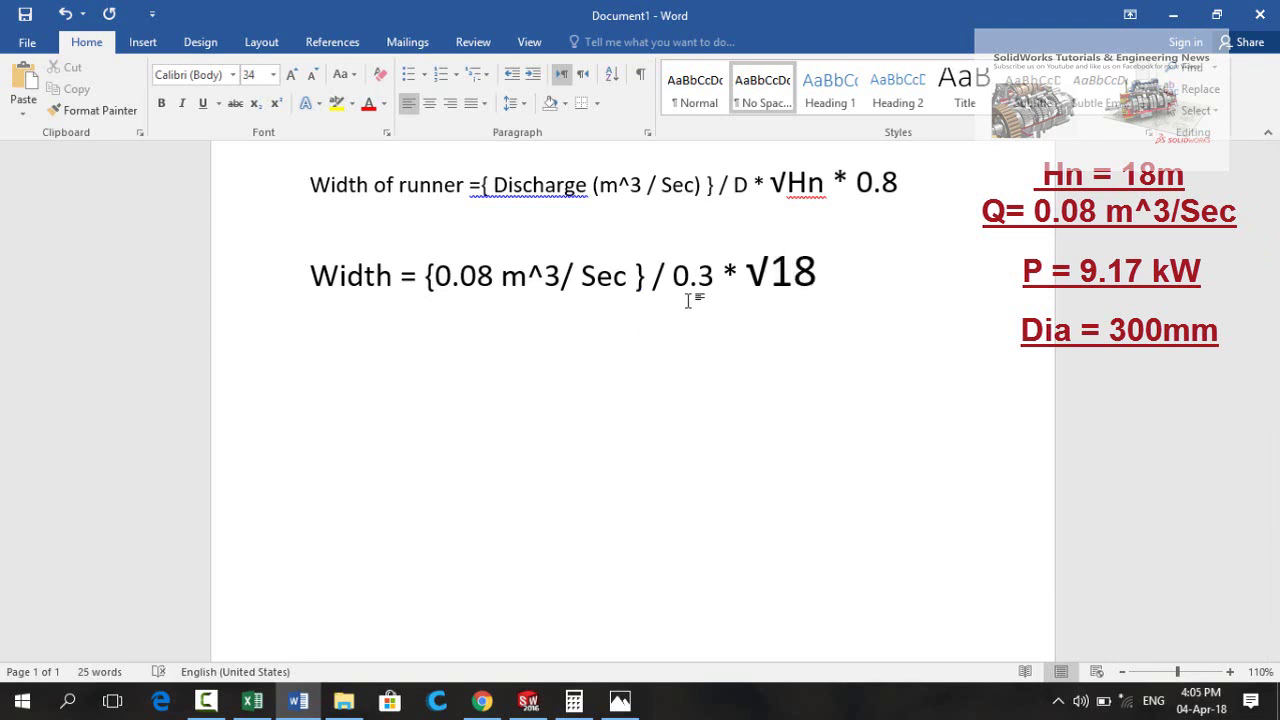
pyautogui.write(' * 0.8')
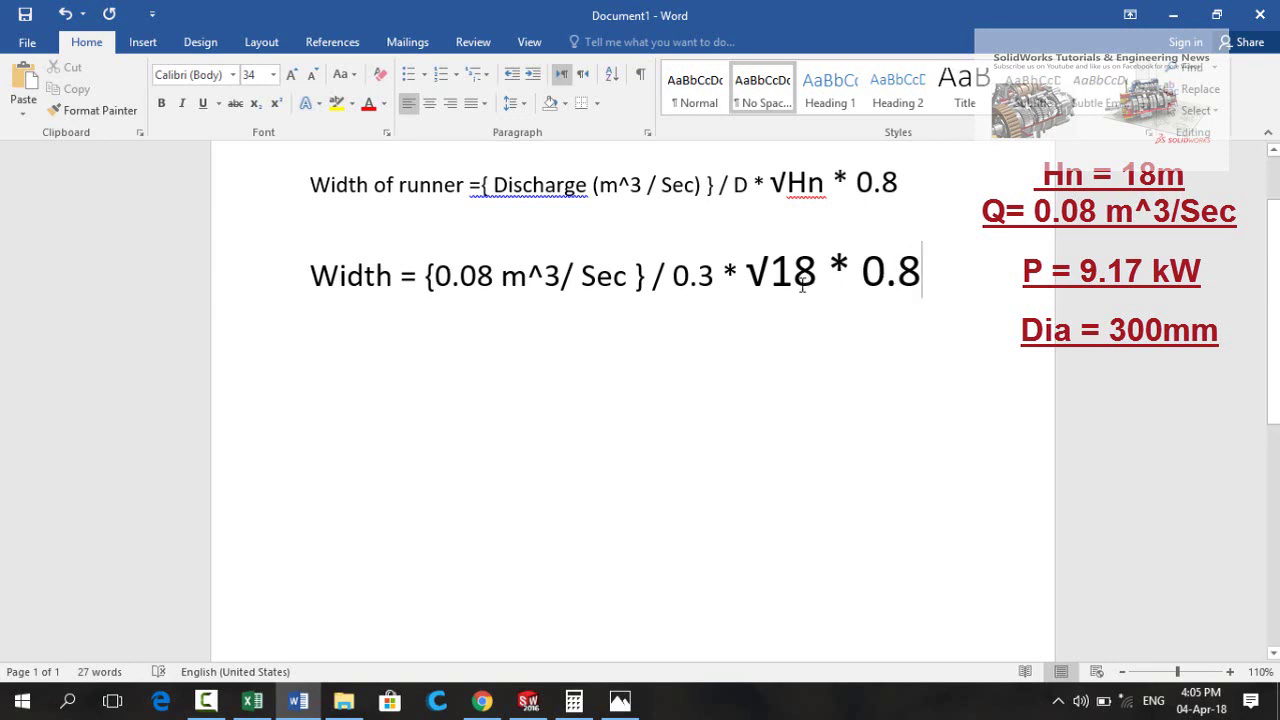
pyautogui.click(290, 350)
pyautogui.click(986, 284)
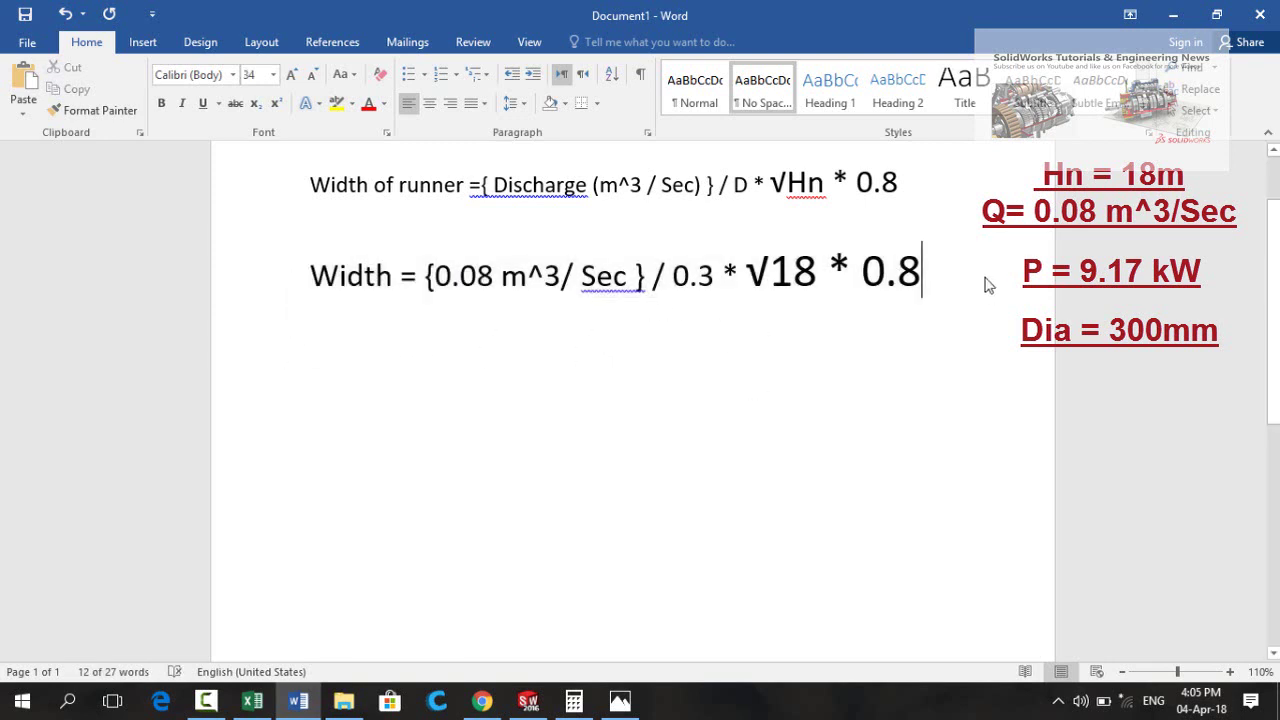
pyautogui.press('Return')
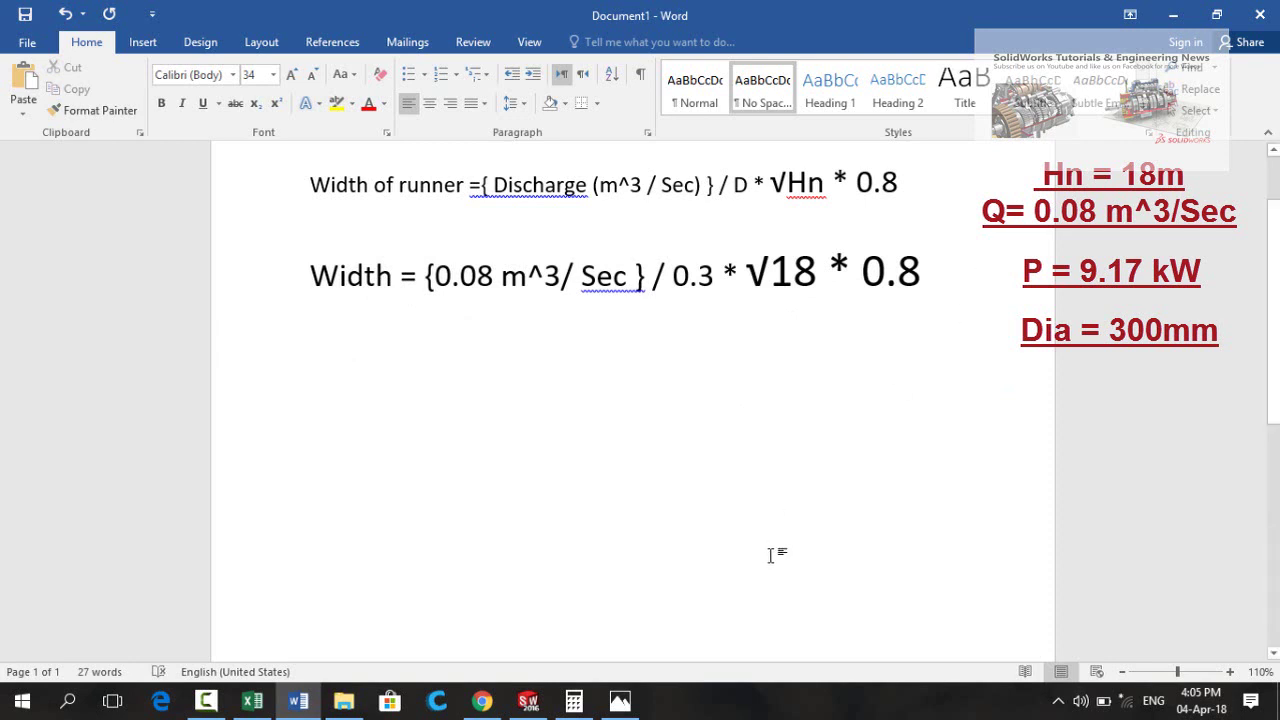
# Compute √18 × 0.3 × 0.8 in Calculator, giving 1.018233764908628.
pyautogui.click(578, 698)
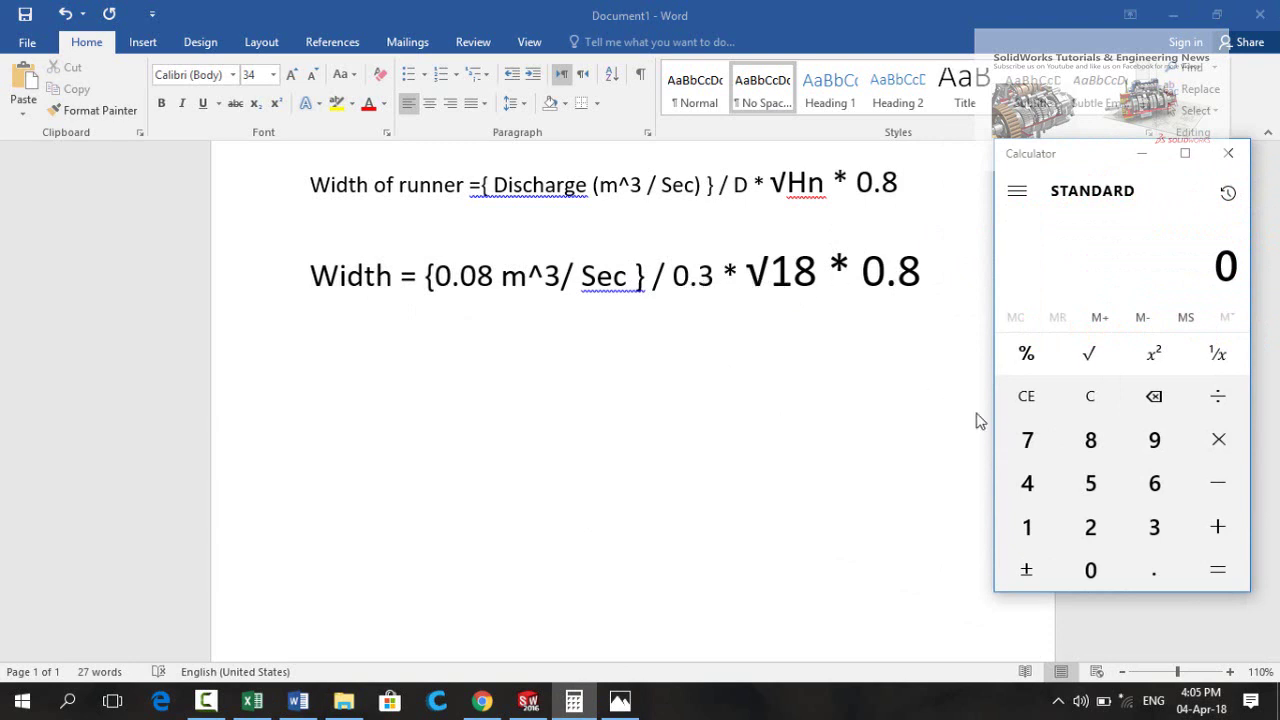
pyautogui.write('18')
pyautogui.click(1087, 356)
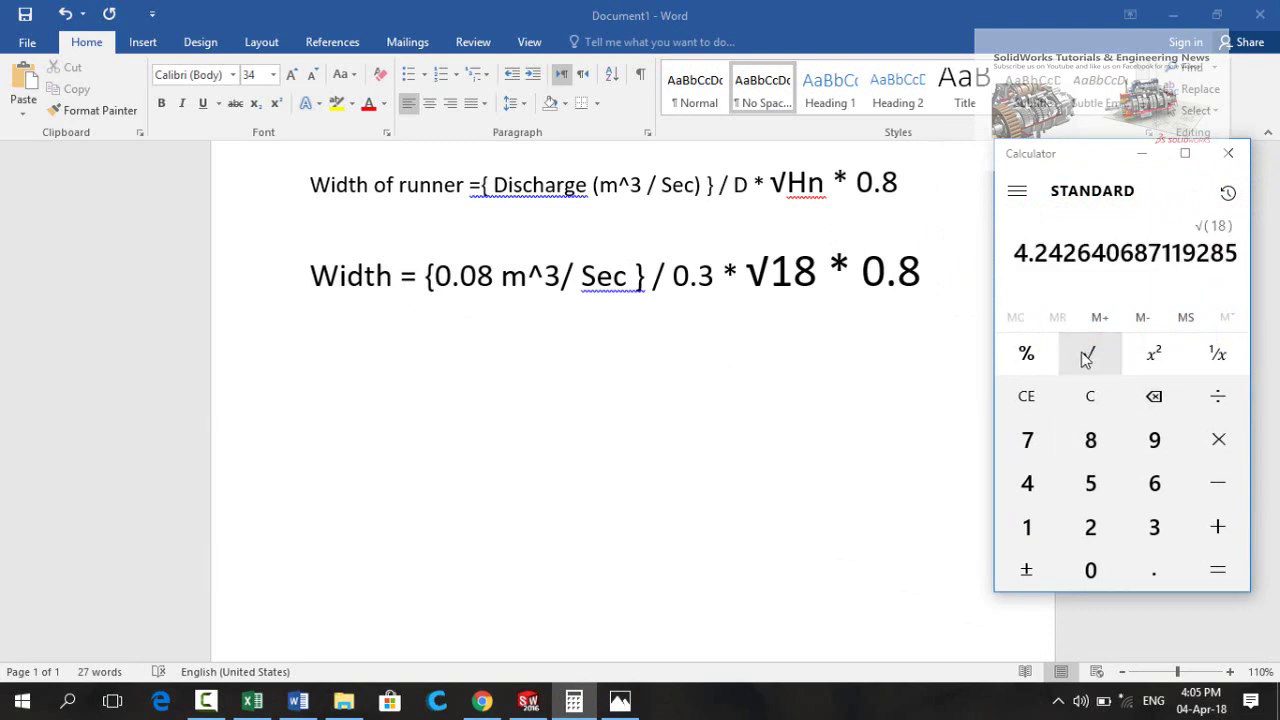
pyautogui.press('*')
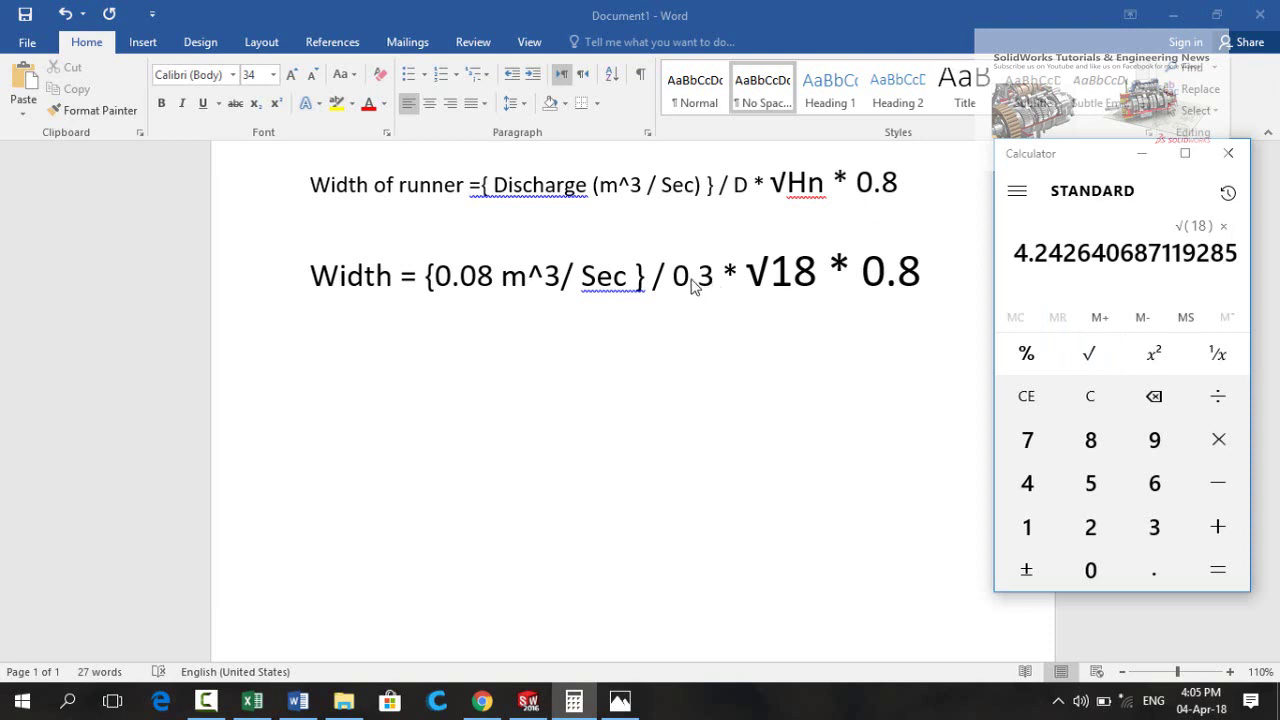
pyautogui.write('0.3')
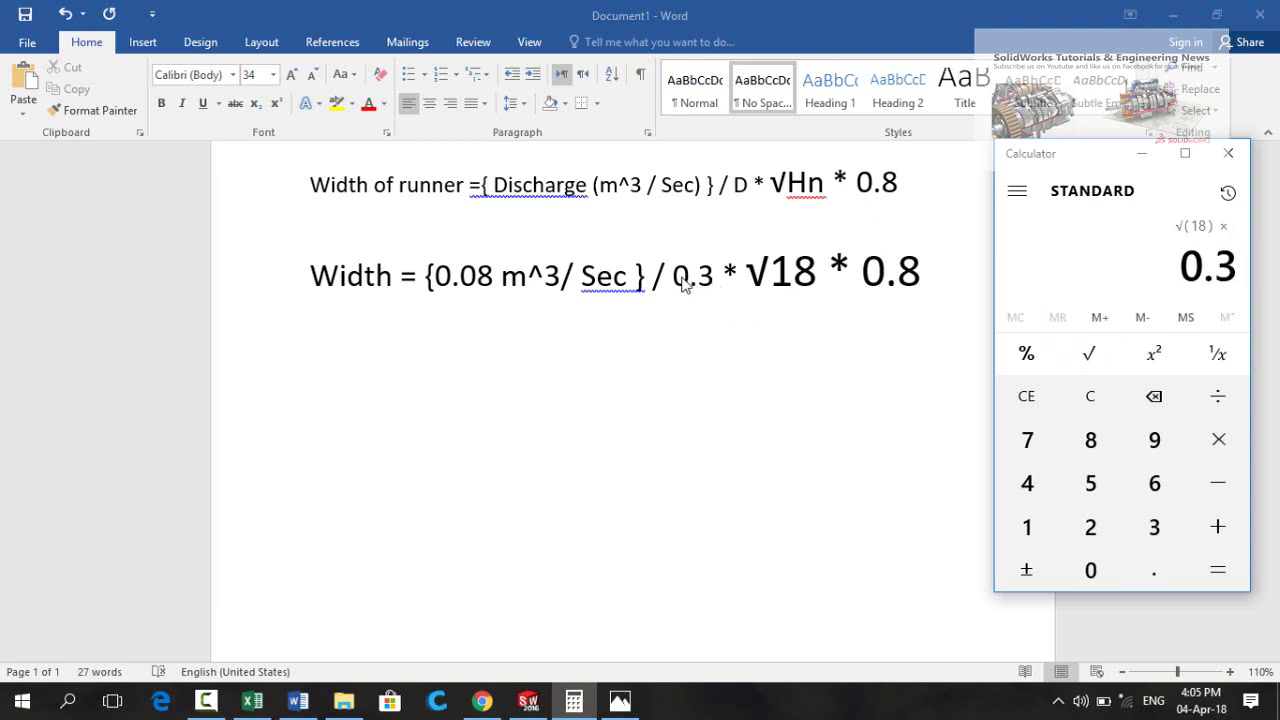
pyautogui.press('*')
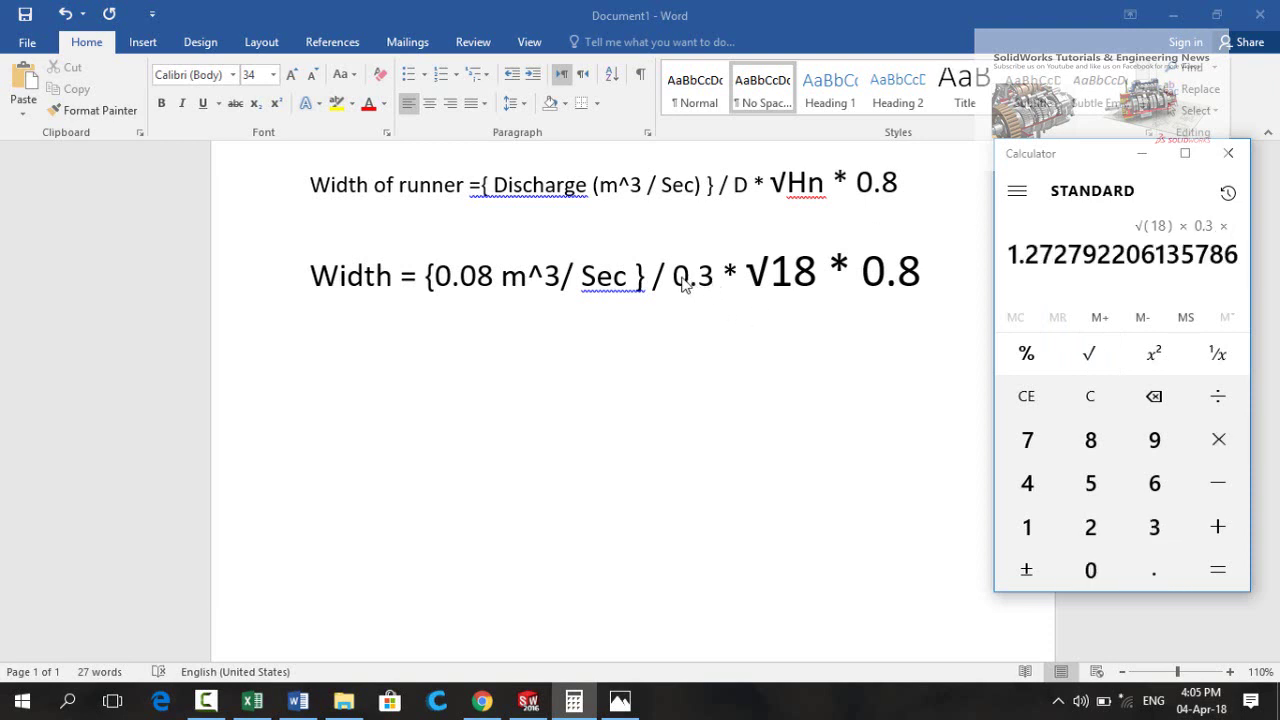
pyautogui.write('0.8')
pyautogui.press('Return')
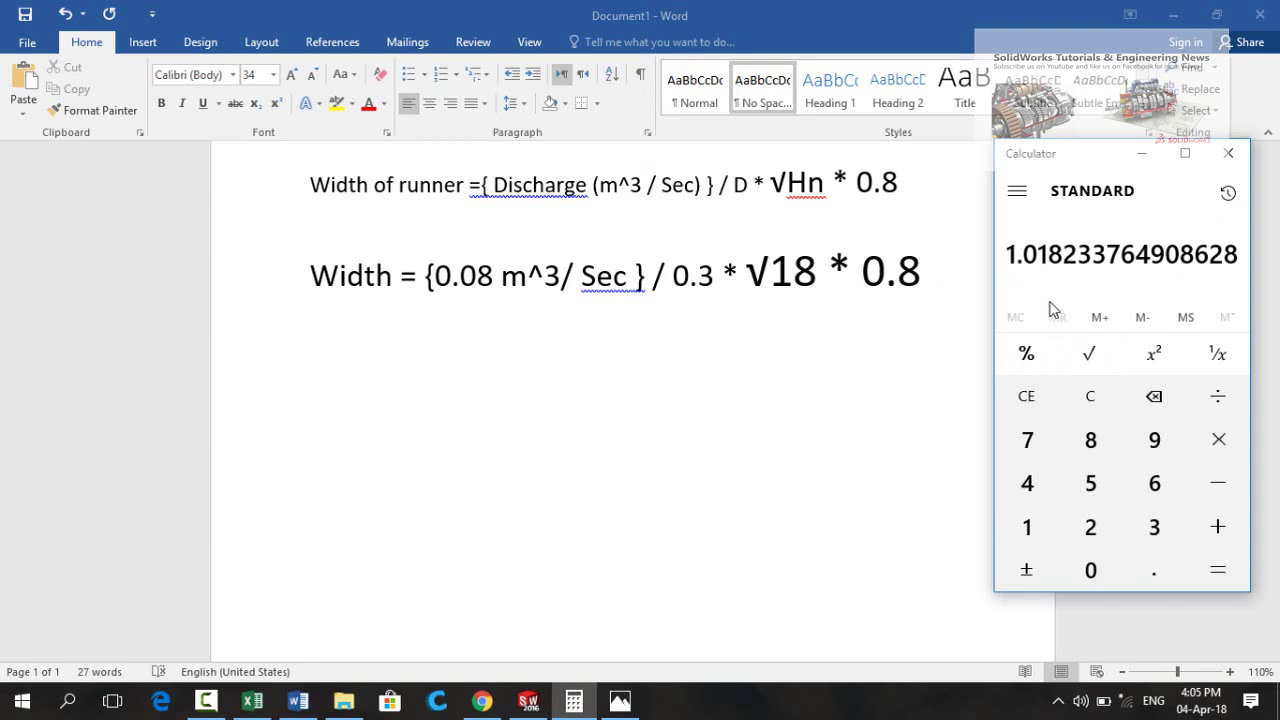
# Add the line 'Width = 0.08 / 1.018' beneath the substituted formula.
pyautogui.click(400, 354)
pyautogui.write('Width = ')
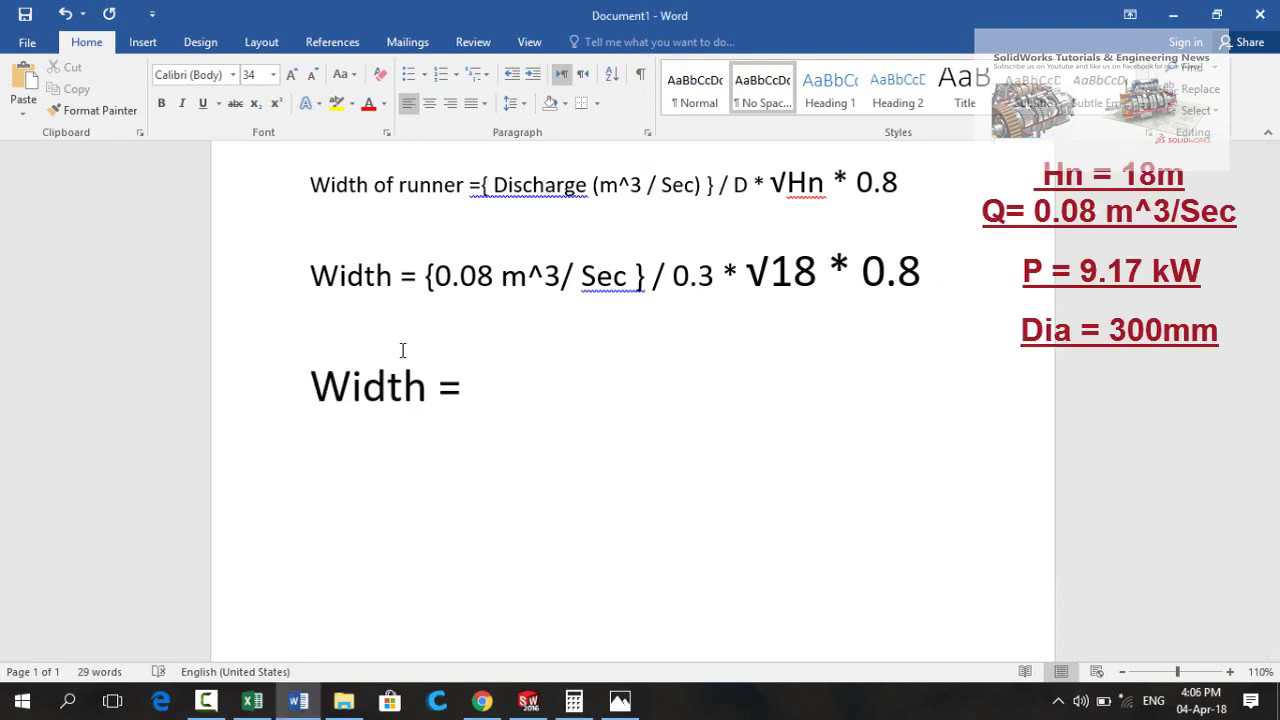
pyautogui.write('0.08 / ')
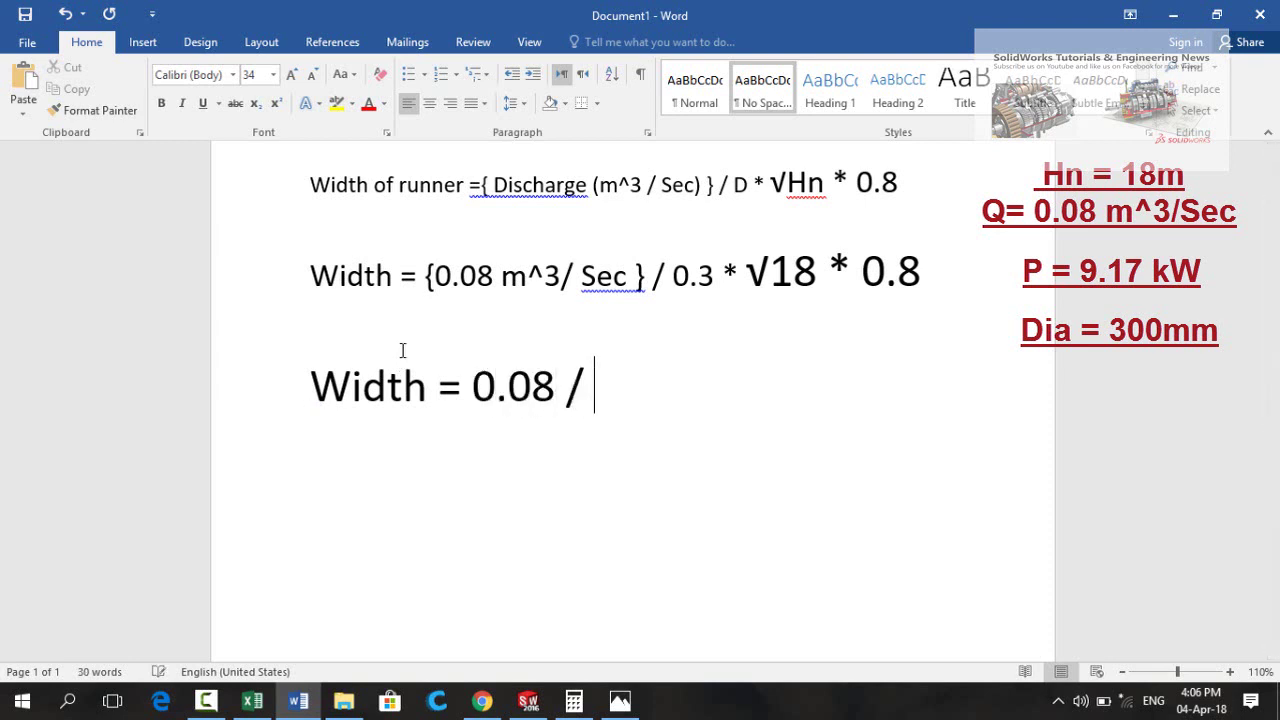
pyautogui.write('1.018')
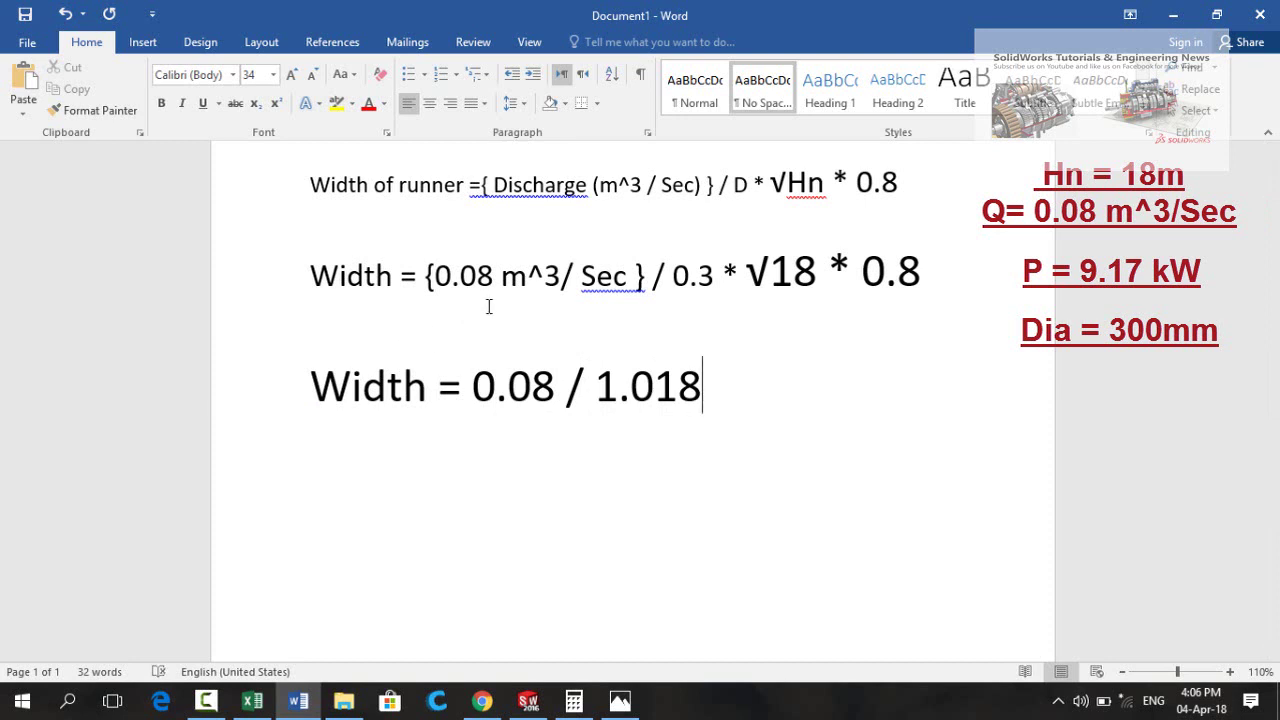
pyautogui.moveTo(672, 285); pyautogui.dragTo(922, 280)
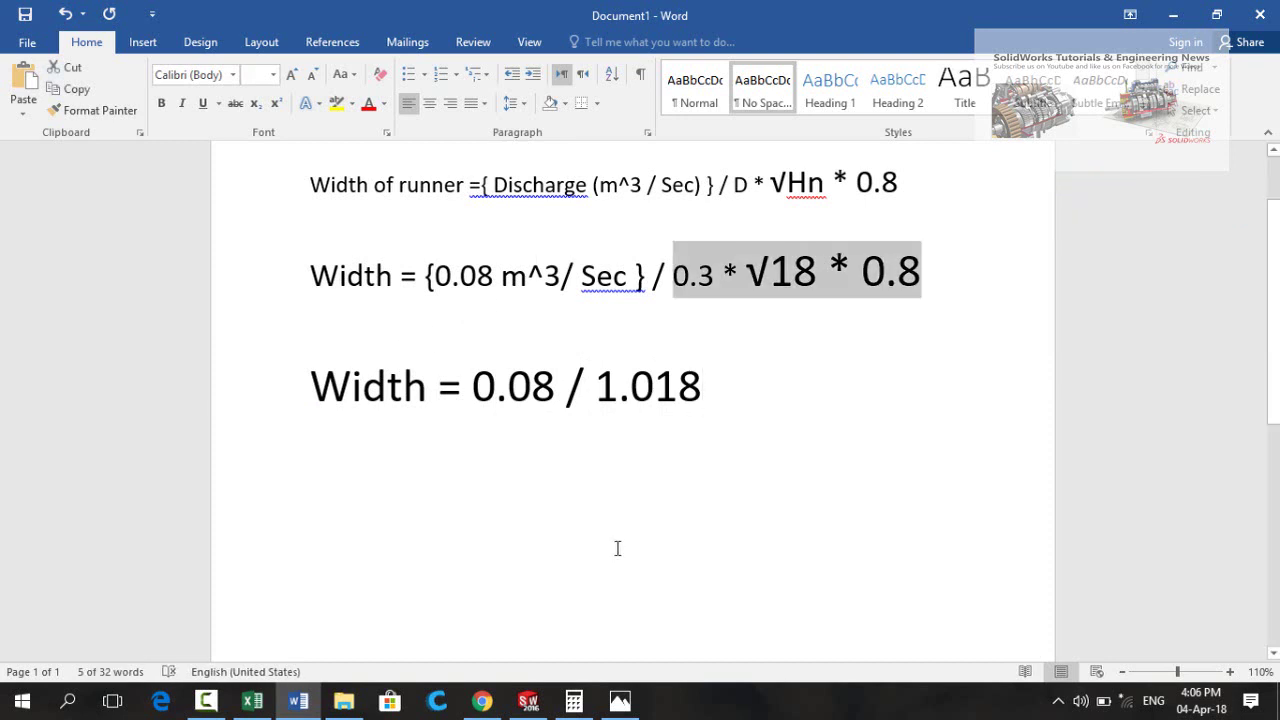
# Clear the calculator and compute 0.08 ÷ 1.018, giving 0.0785854616895874.
pyautogui.click(614, 549)
pyautogui.click(573, 700)
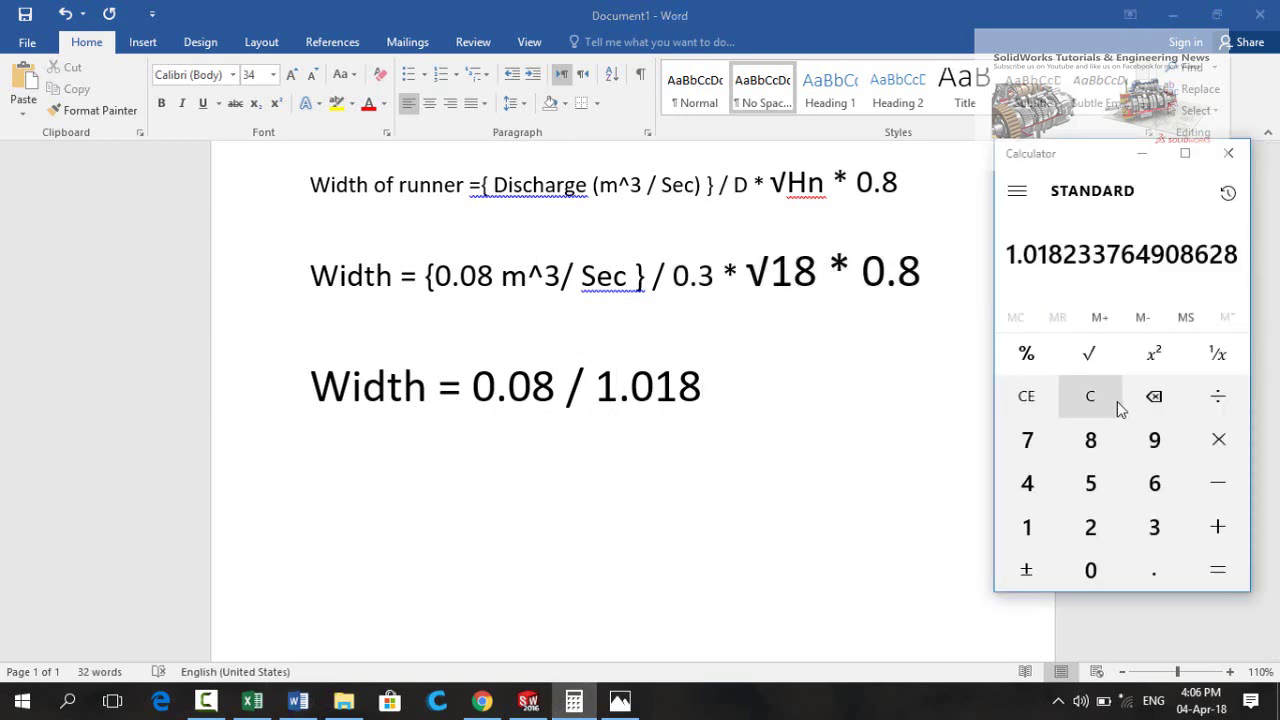
pyautogui.click(1078, 398)
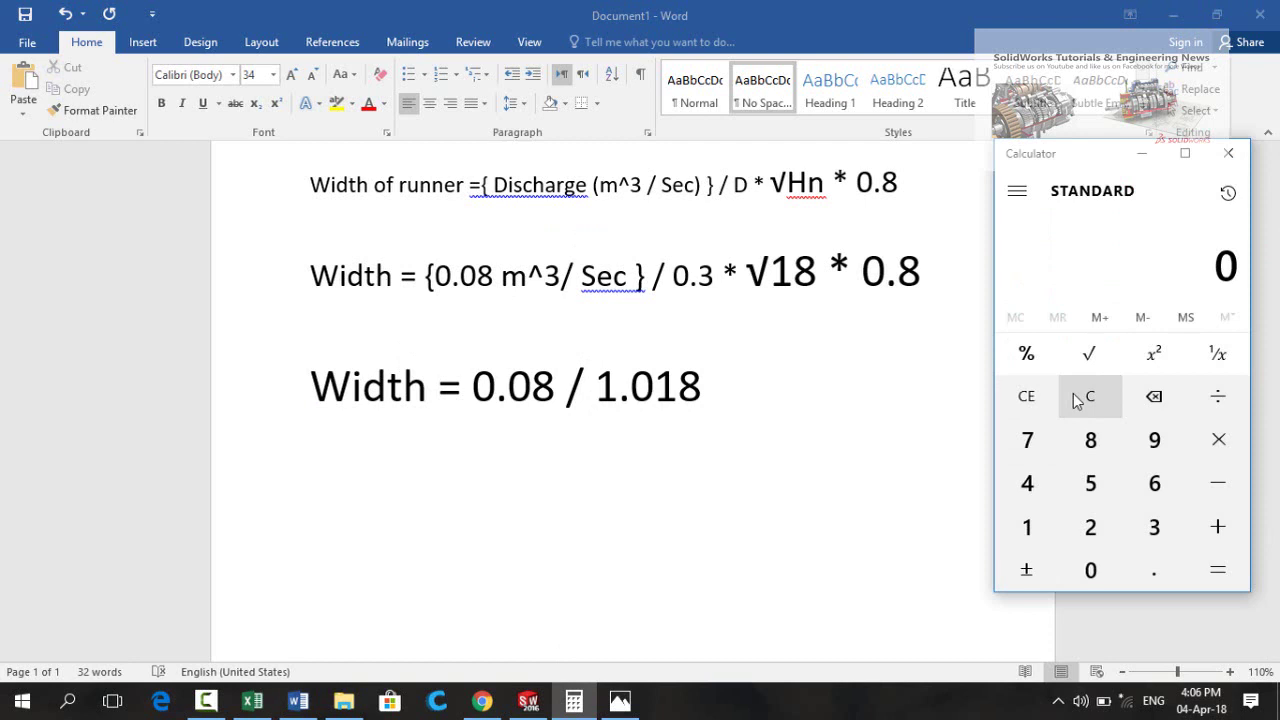
pyautogui.write('0.08')
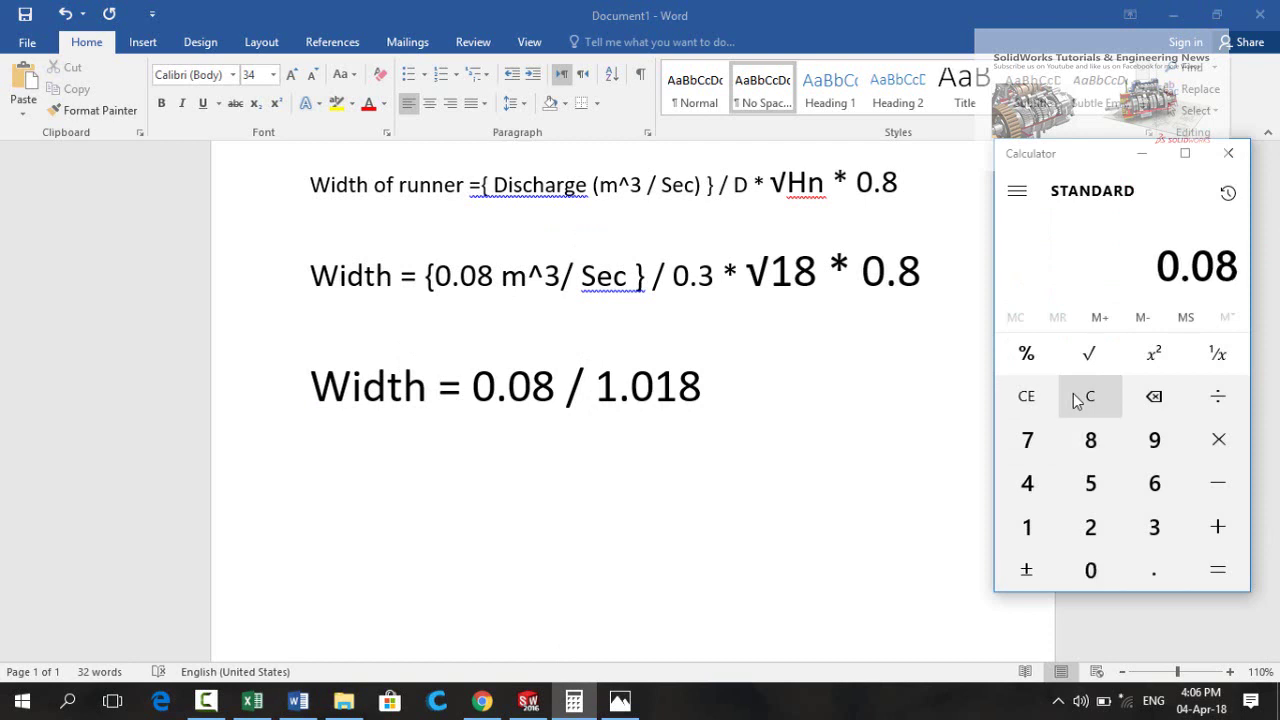
pyautogui.press('/')
pyautogui.write('1.018')
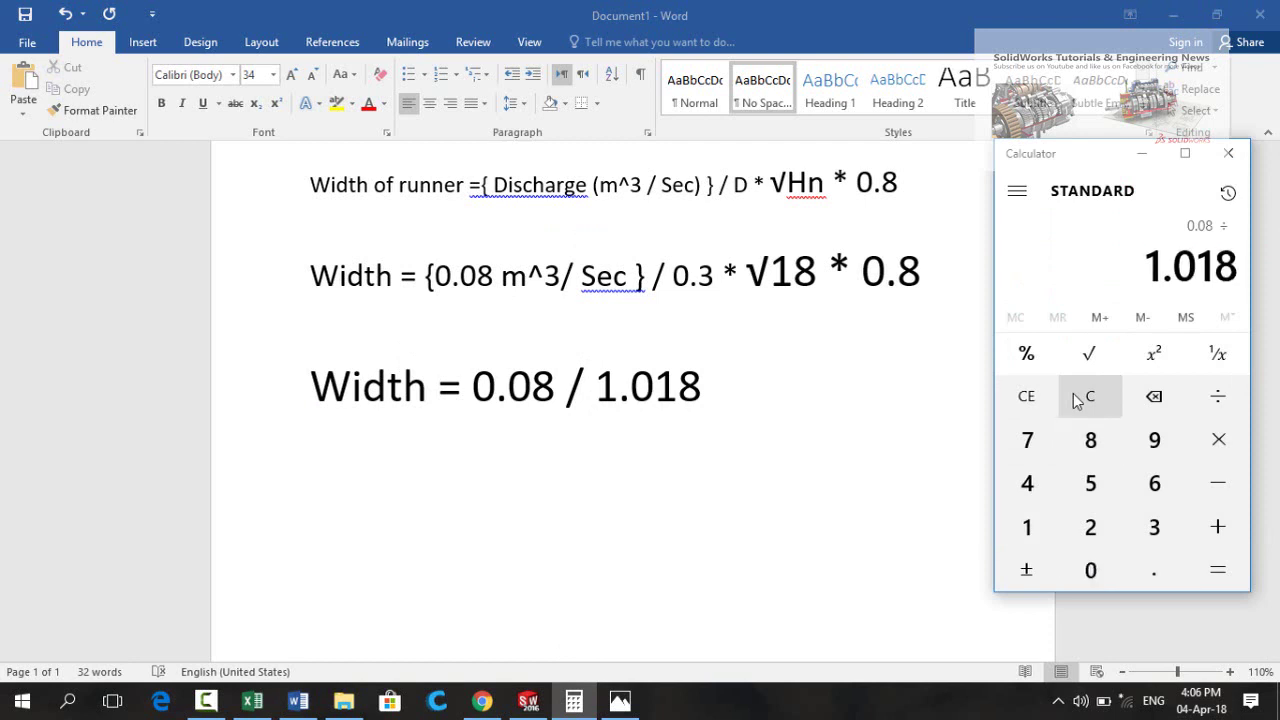
pyautogui.press('Return')
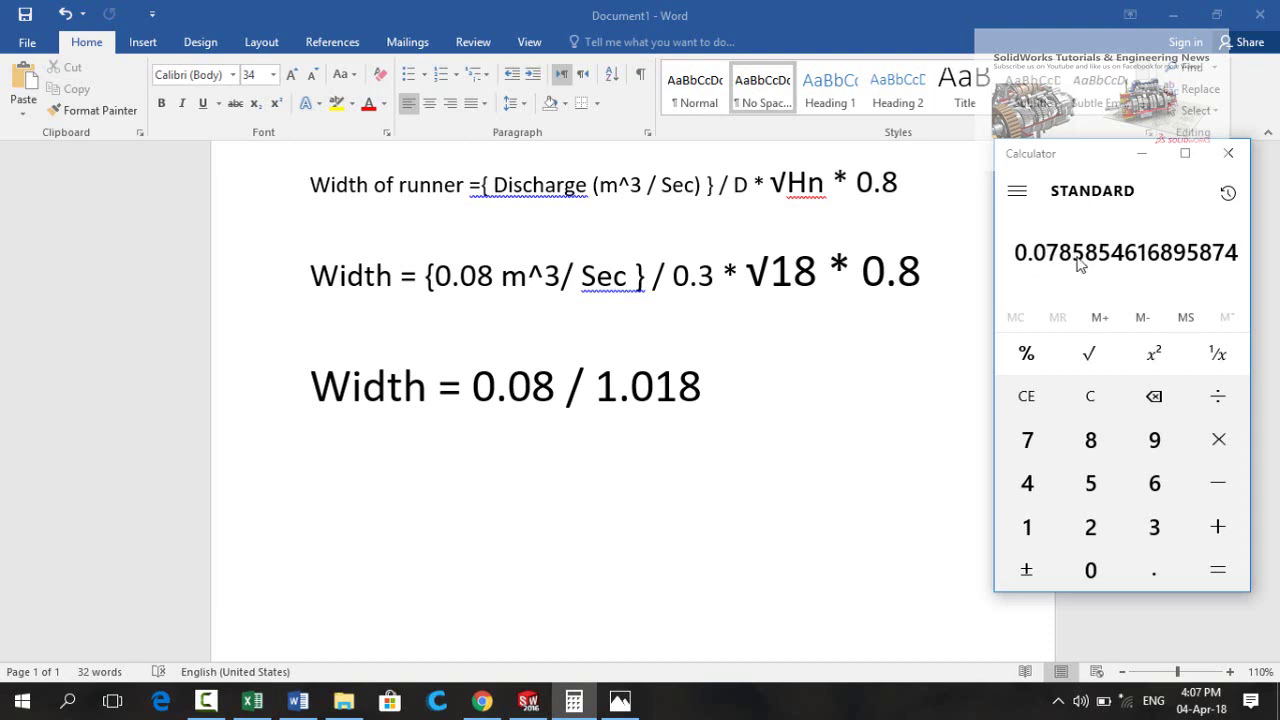
# Write the final result 'Width = 0.078m = 78mm' on the empty line.
pyautogui.click(352, 453)
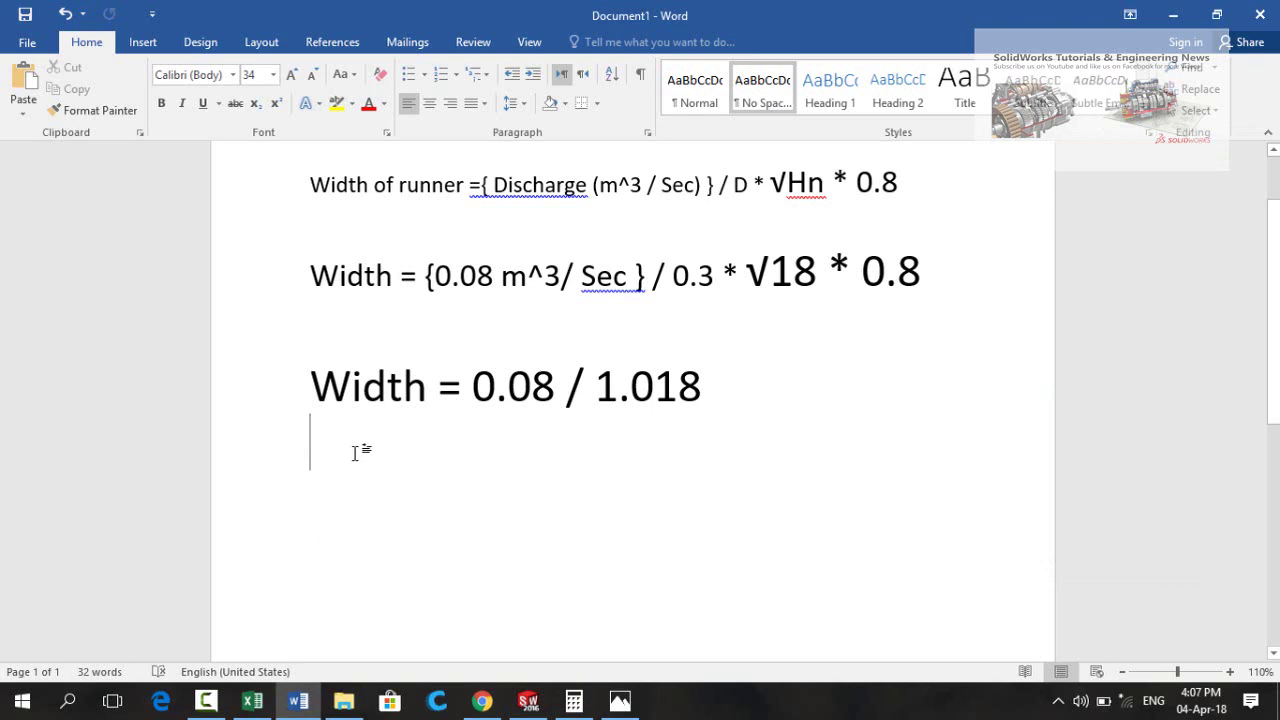
pyautogui.write('Width = ')
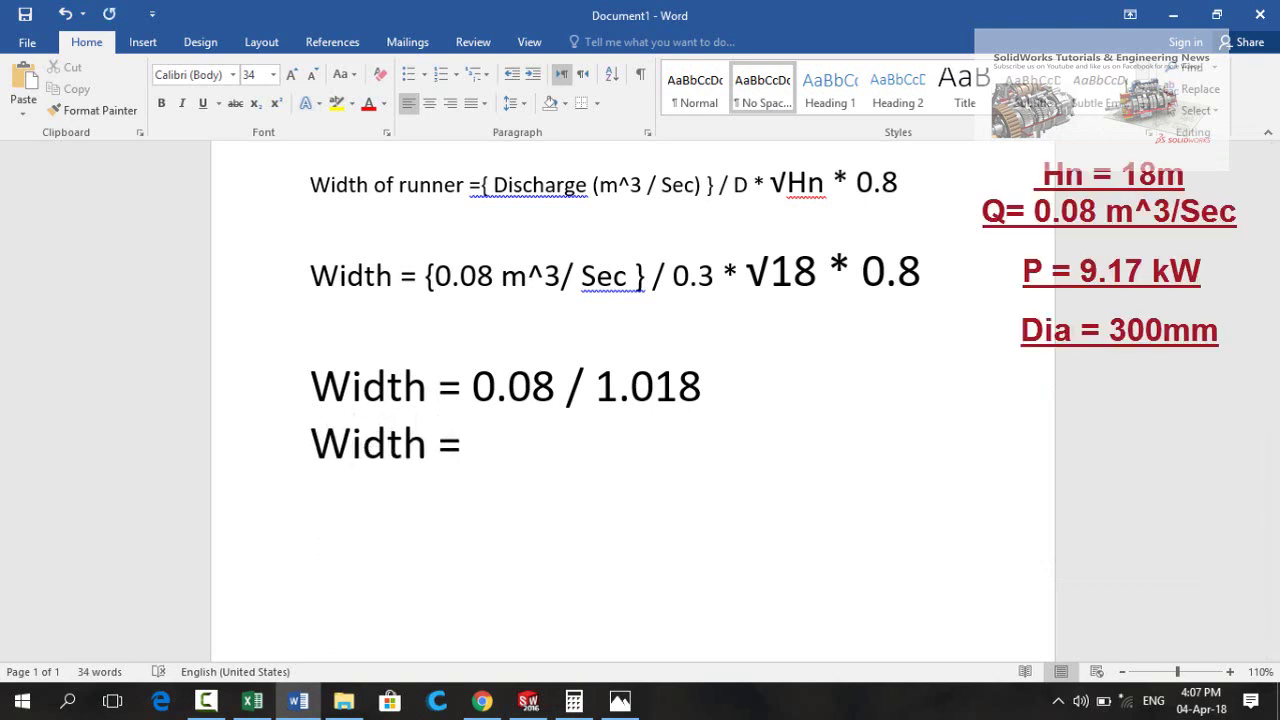
pyautogui.write('0.078m')
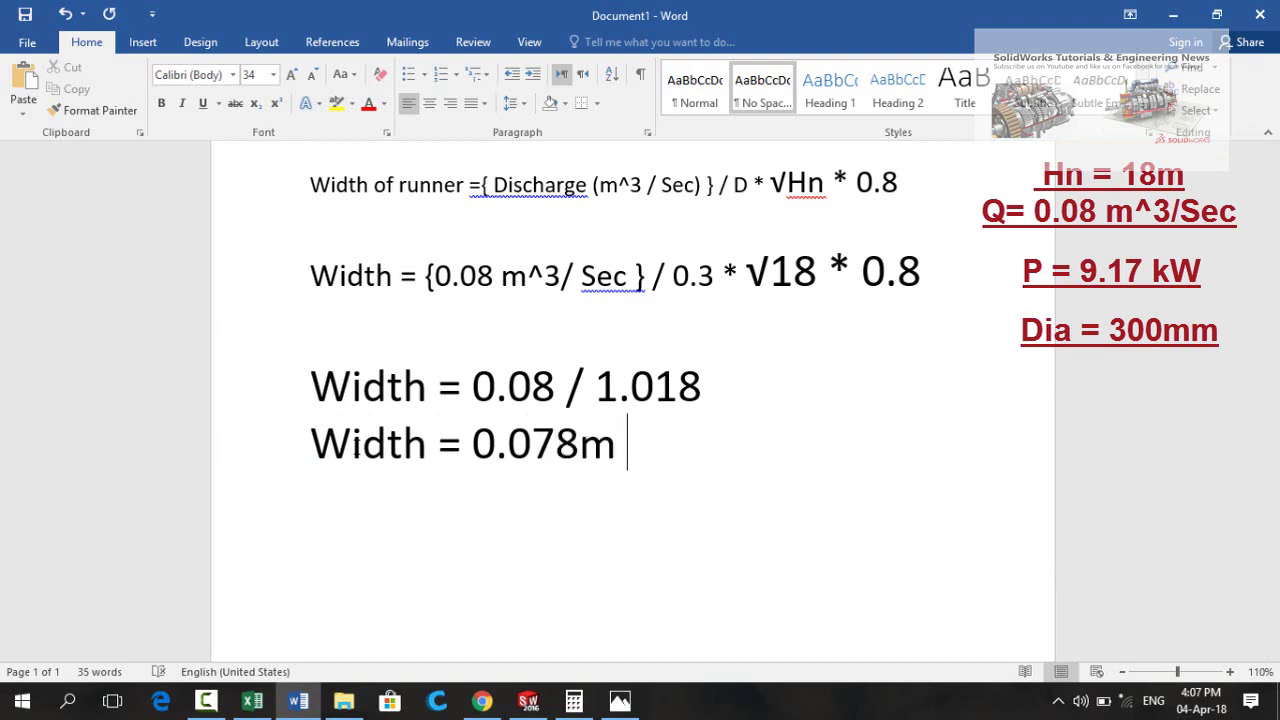
pyautogui.write(' = 78')
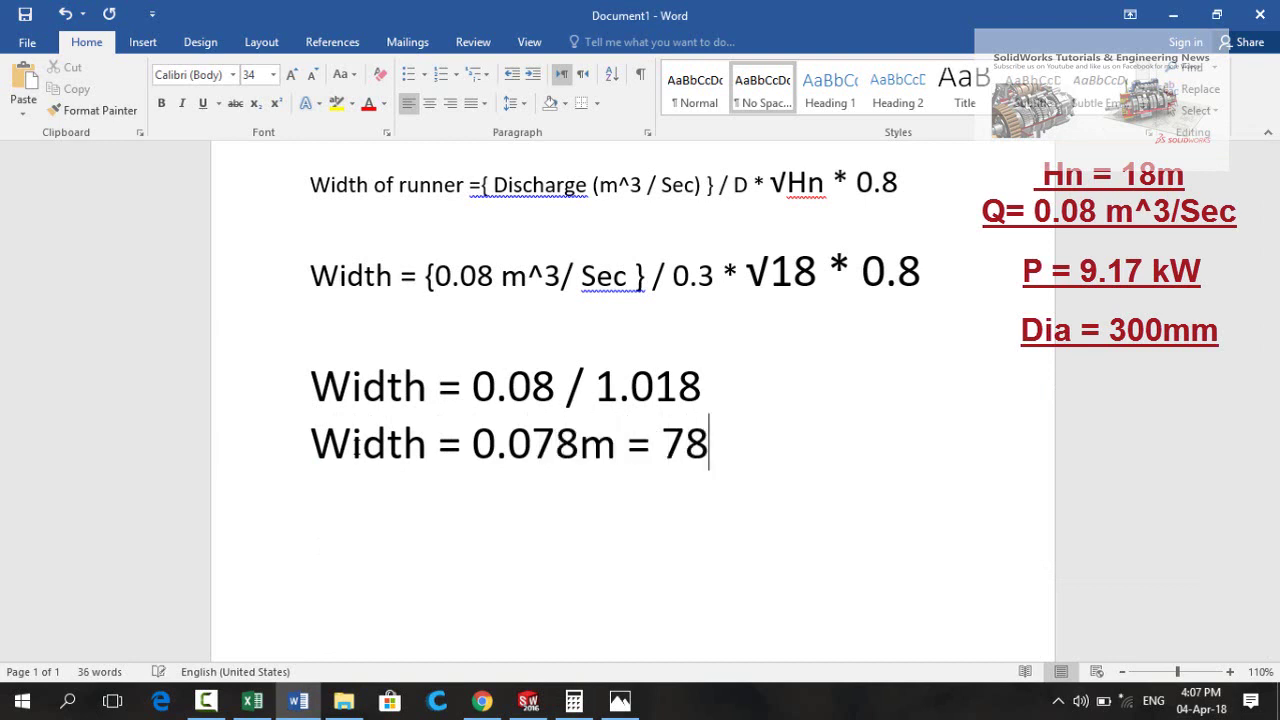
pyautogui.write('mm')
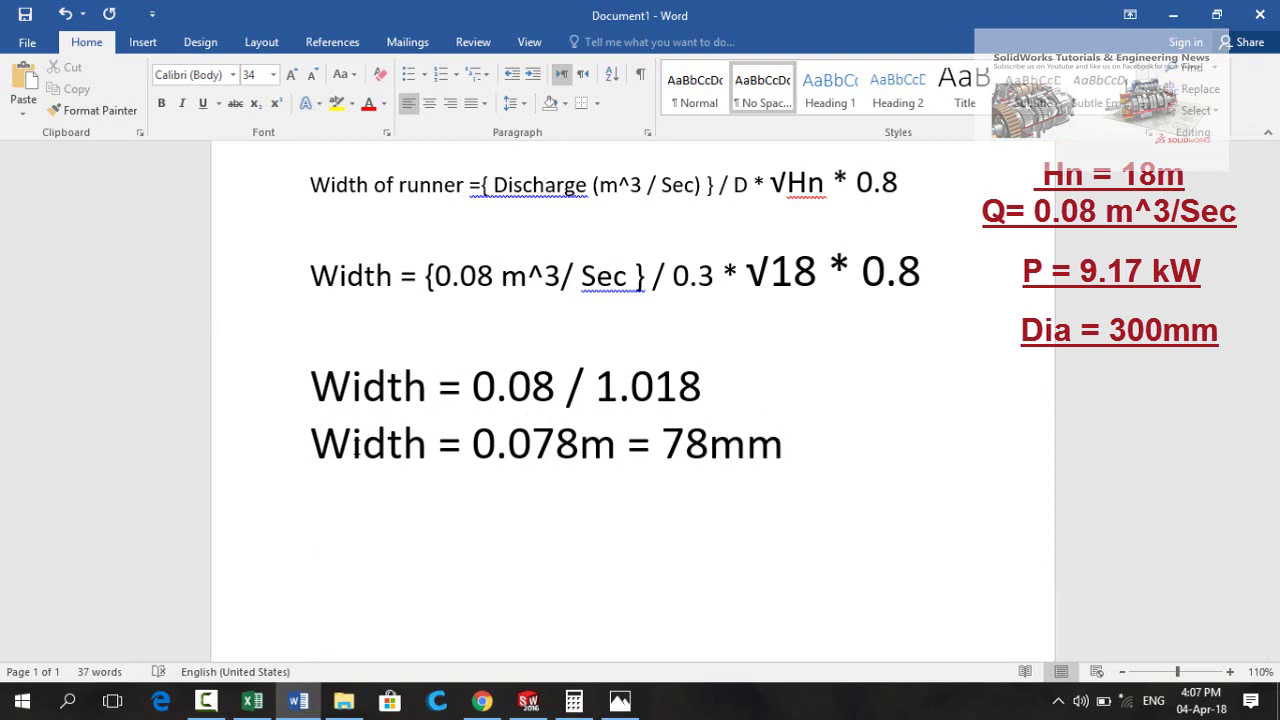